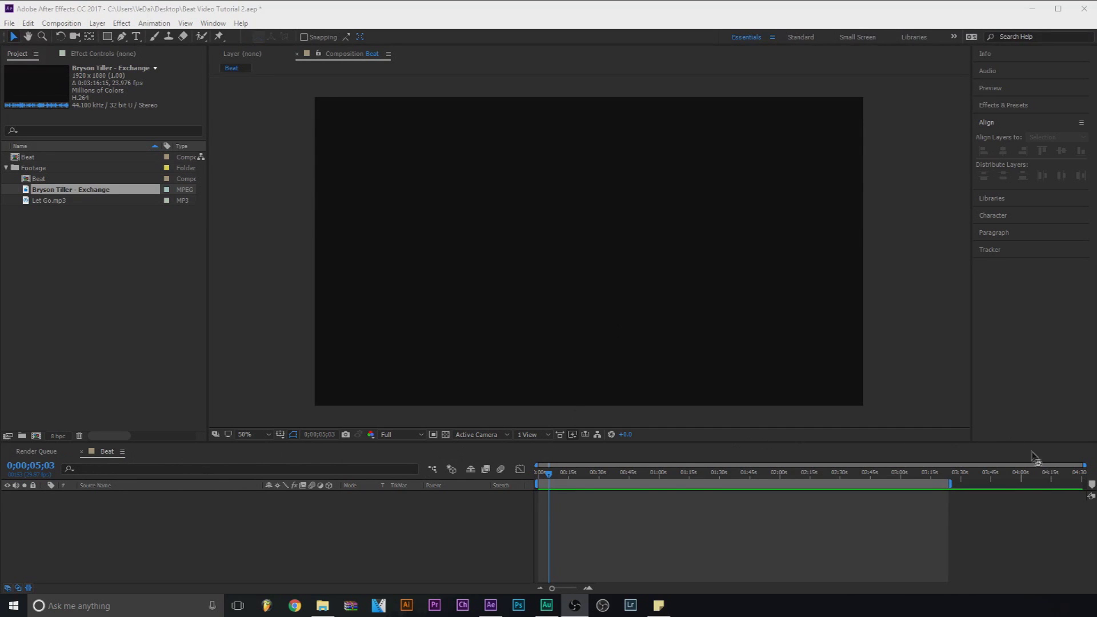
Make the timeline area taller and deselect the footage in the project
left_click_drag(642, 444, 645, 414)
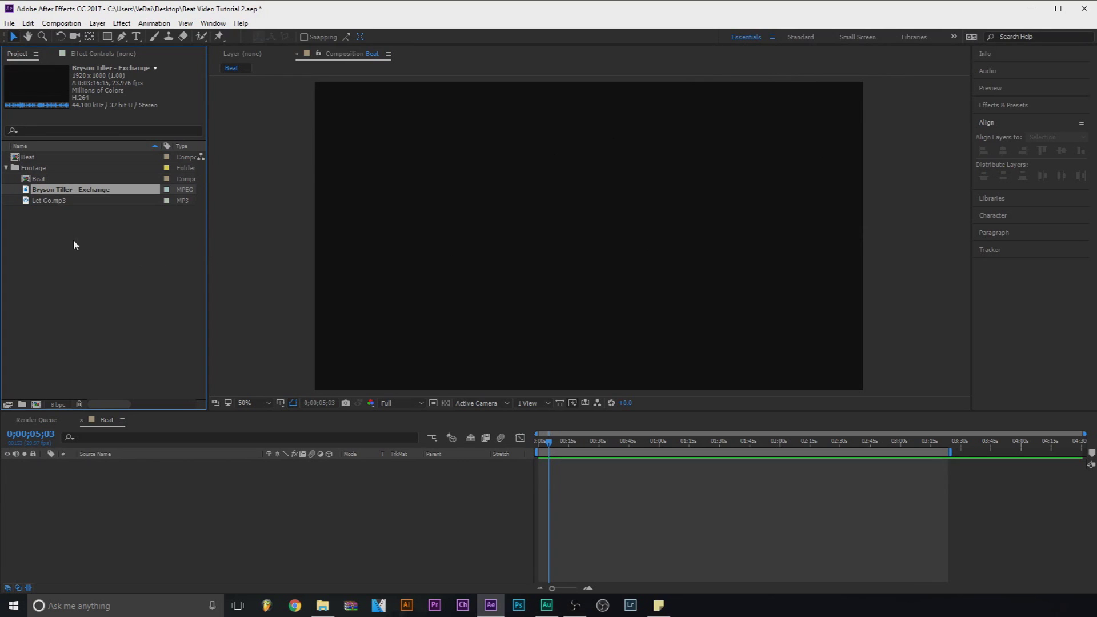
left_click(80, 225)
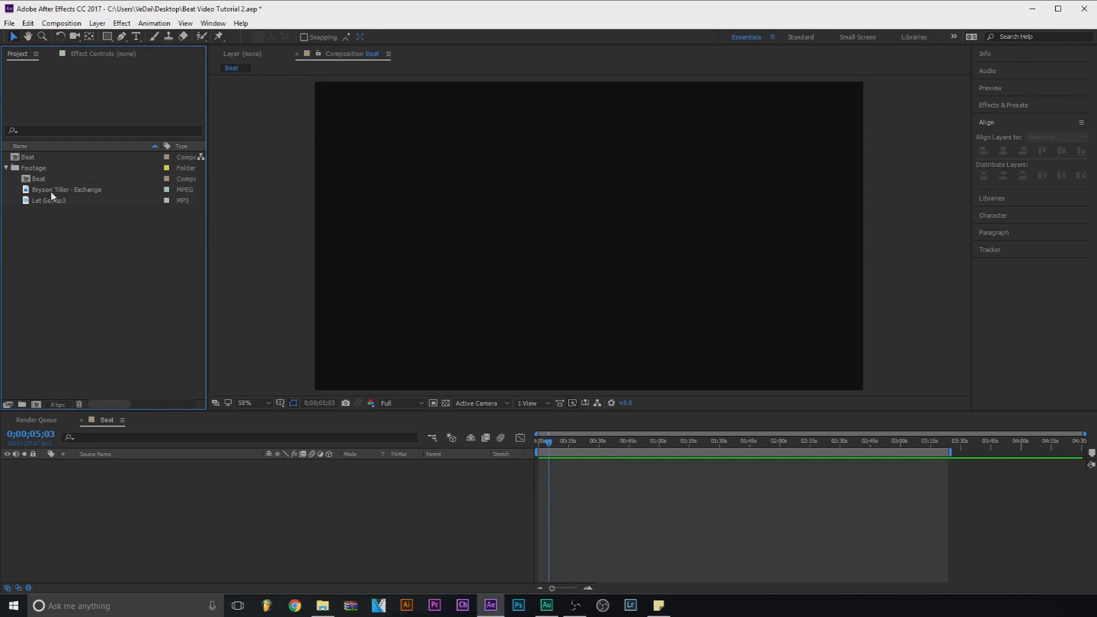
right_click(63, 258)
mouse_move(132, 321)
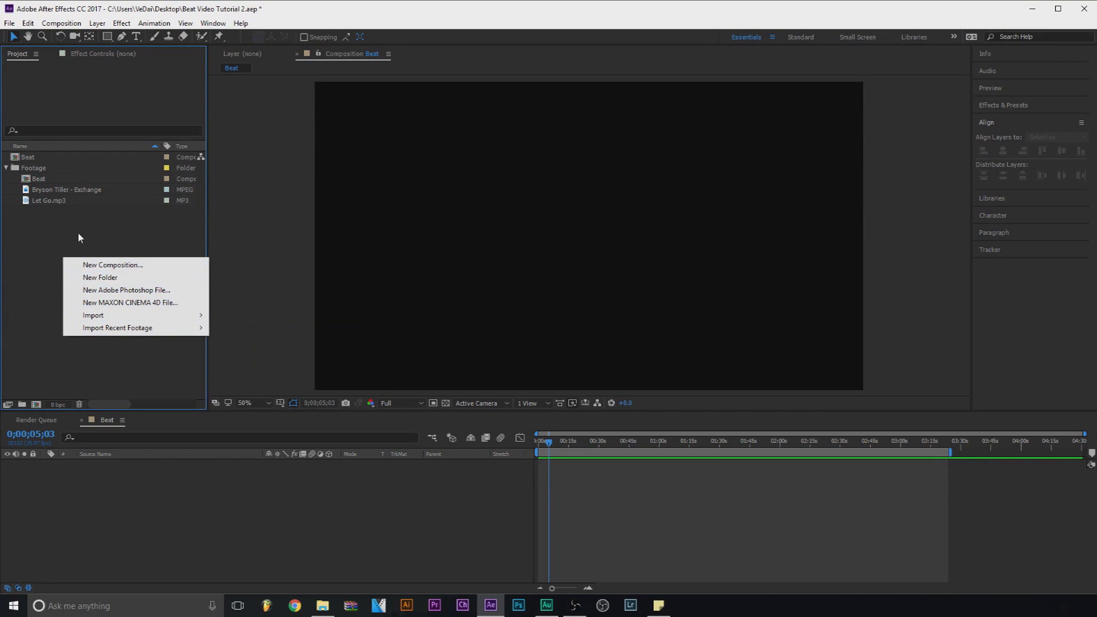
left_click(60, 224)
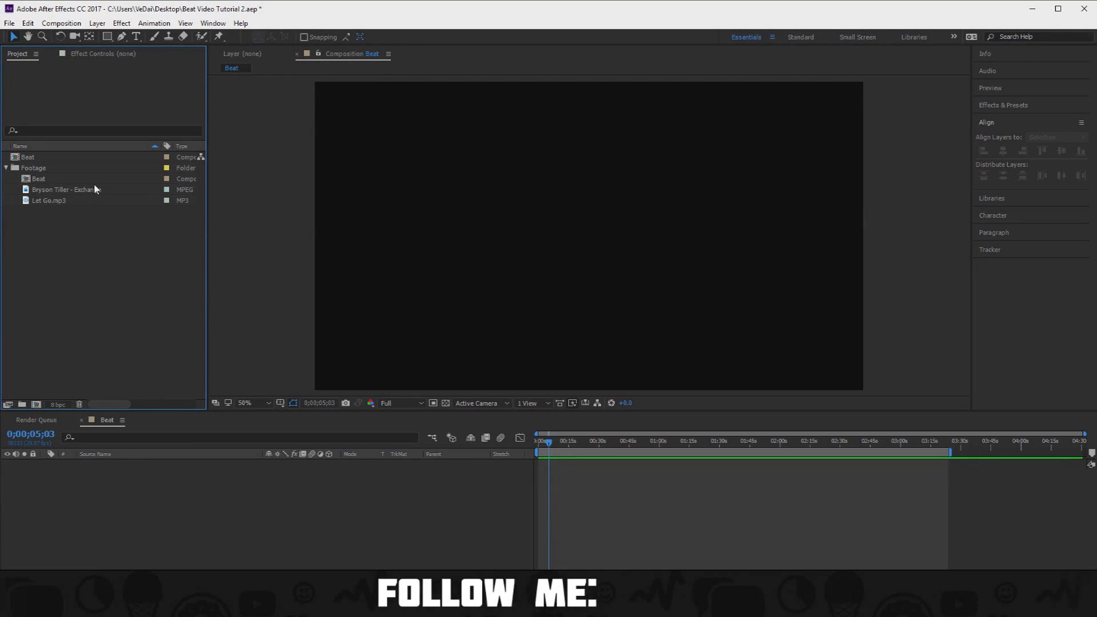
Create a 1920 x 1080, 29.97 fps composition with the default settings, and close its timeline to return to Beat
left_click(61, 23)
left_click(163, 39)
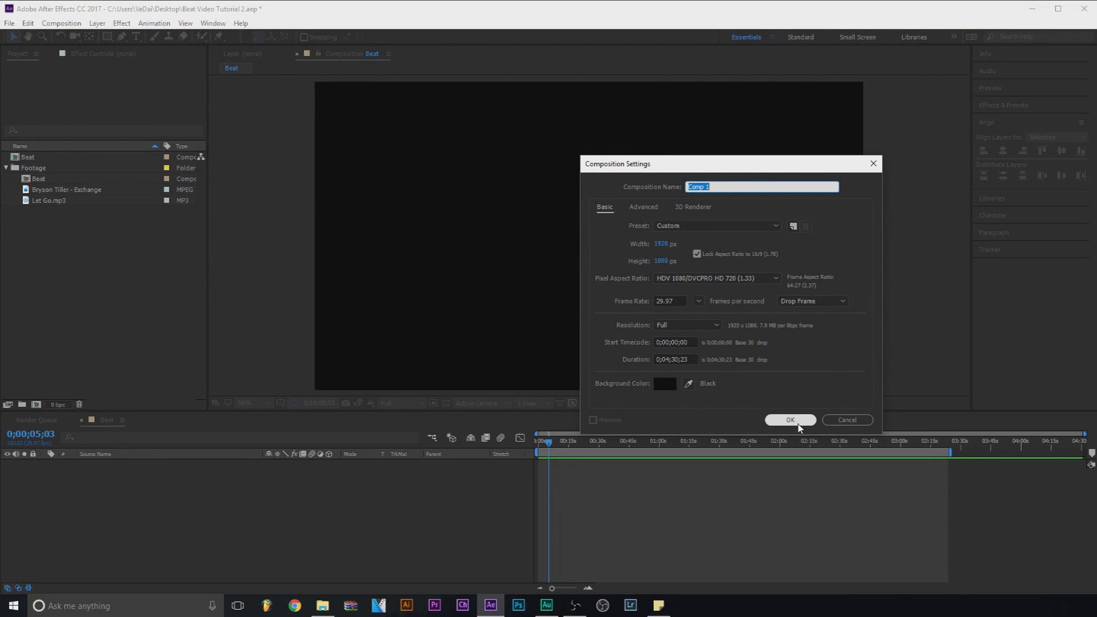
left_click(797, 424)
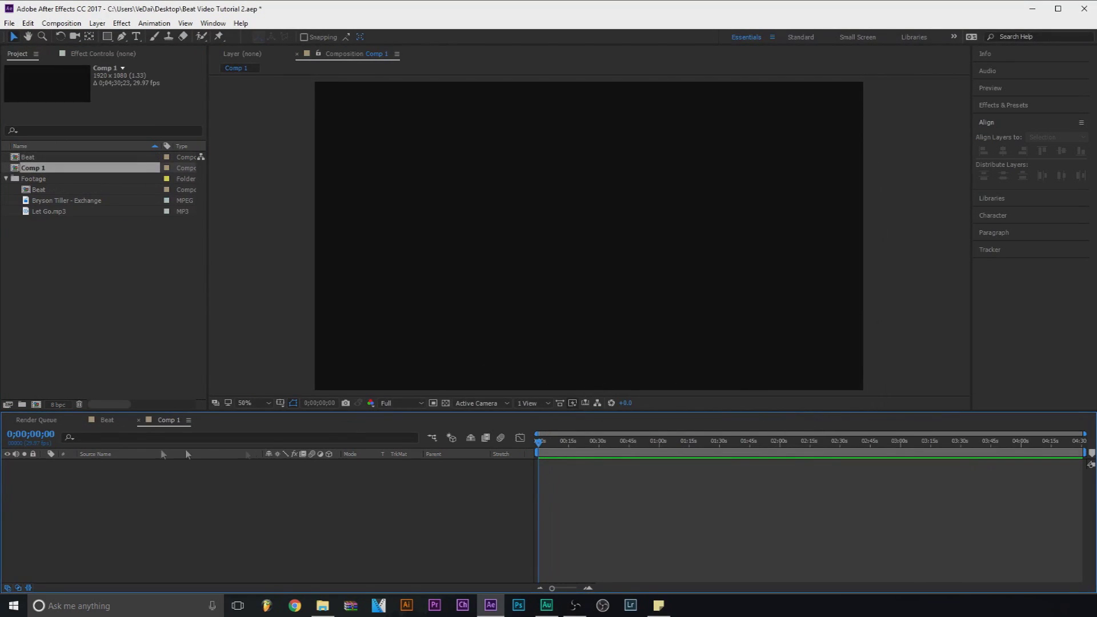
left_click(139, 421)
left_click(151, 339)
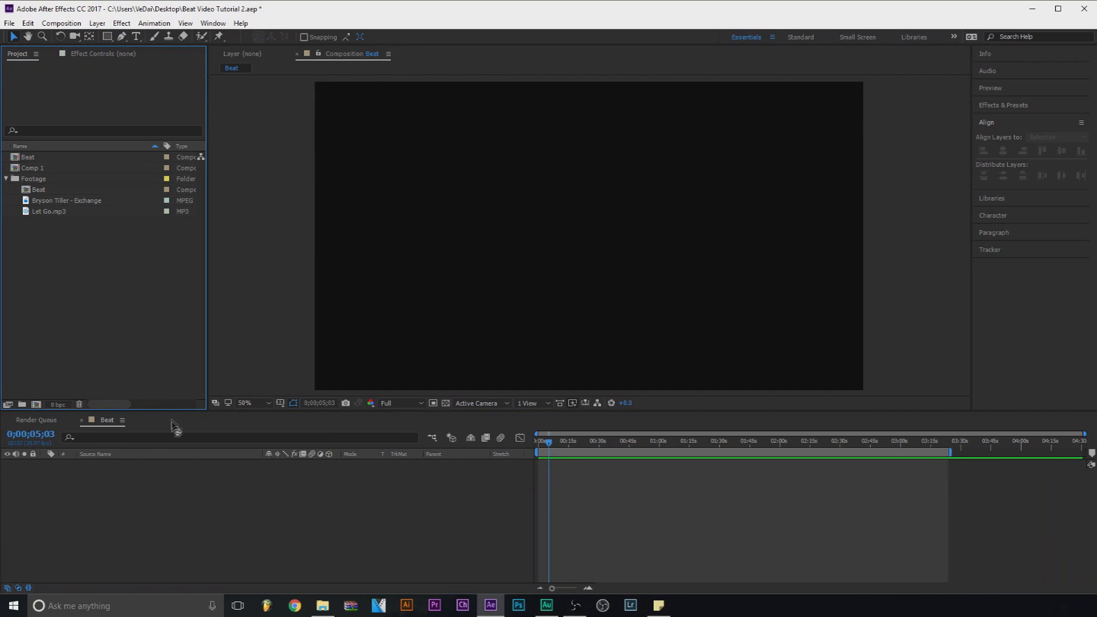
Add Let Go.mp3 and the Bryson Tiller - Exchange video to the Beat composition, with the video above the audio
left_click_drag(54, 210, 176, 508)
left_click(128, 480)
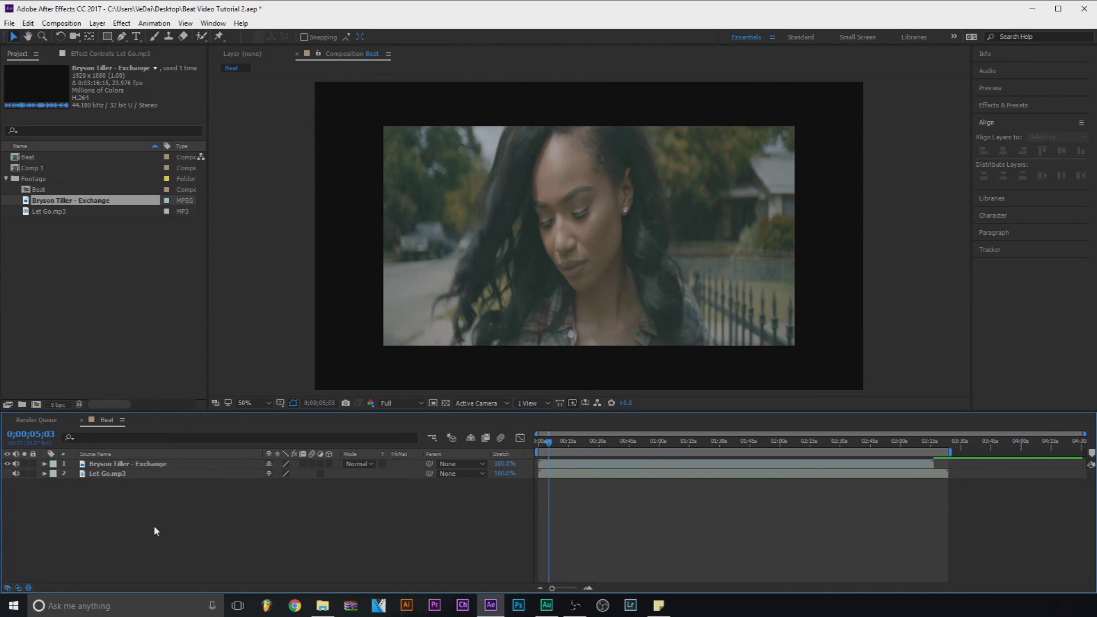
Scale up the Bryson Tiller - Exchange layer until its picture fills the composition frame without black bars
left_click(391, 299)
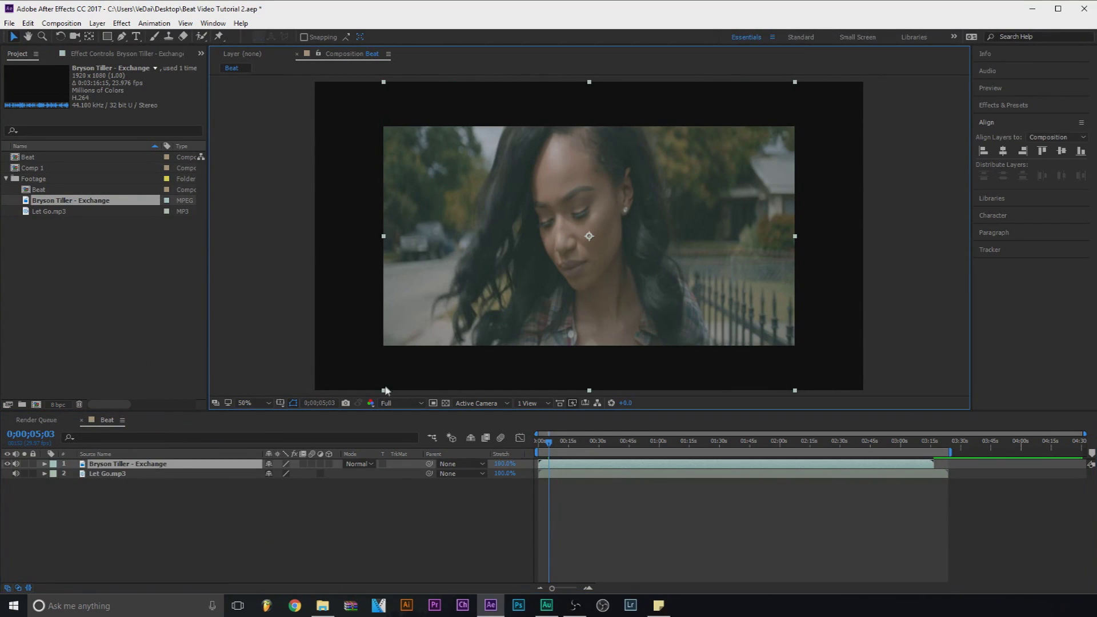
key("comma")
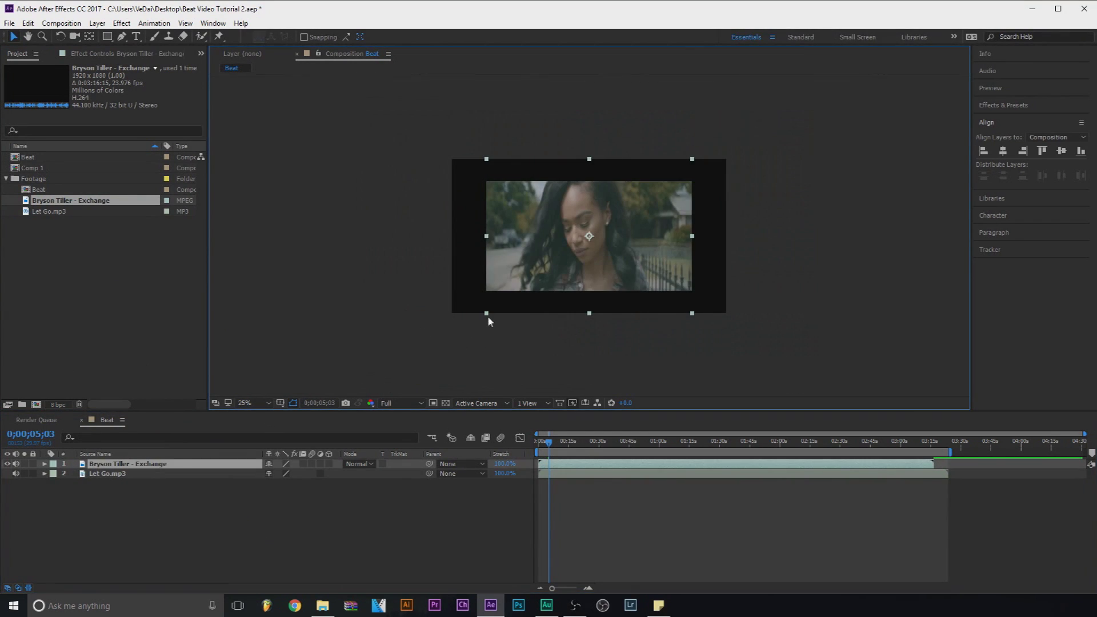
left_click_drag(486, 314, 440, 348)
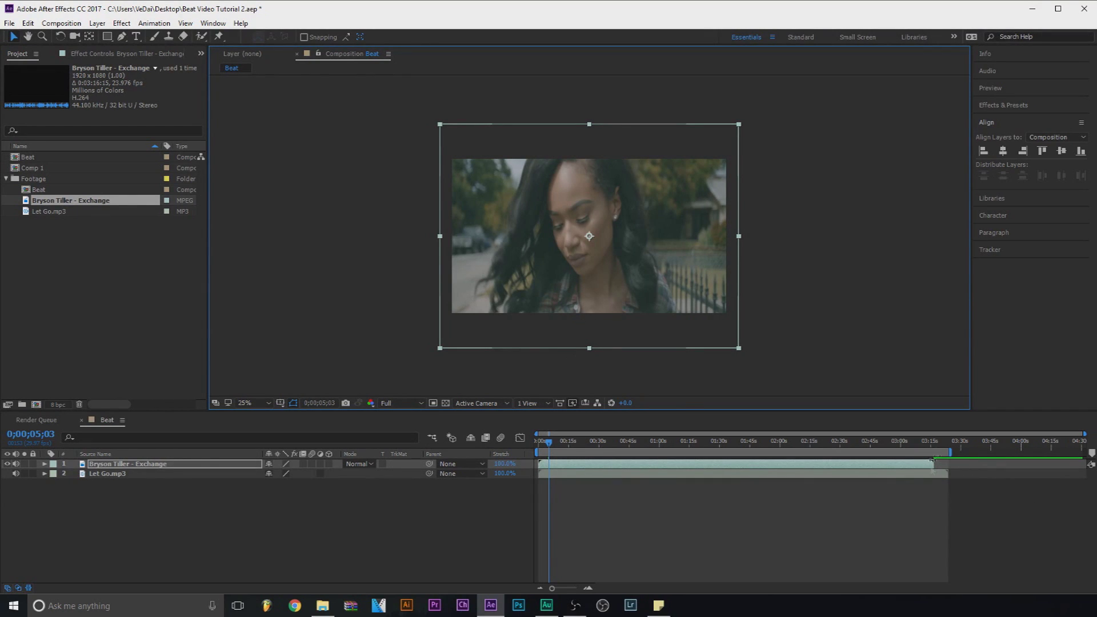
Extend the work area's end outward and bring it back to the end of the Let Go.mp3 layer
left_click_drag(952, 452, 1061, 452)
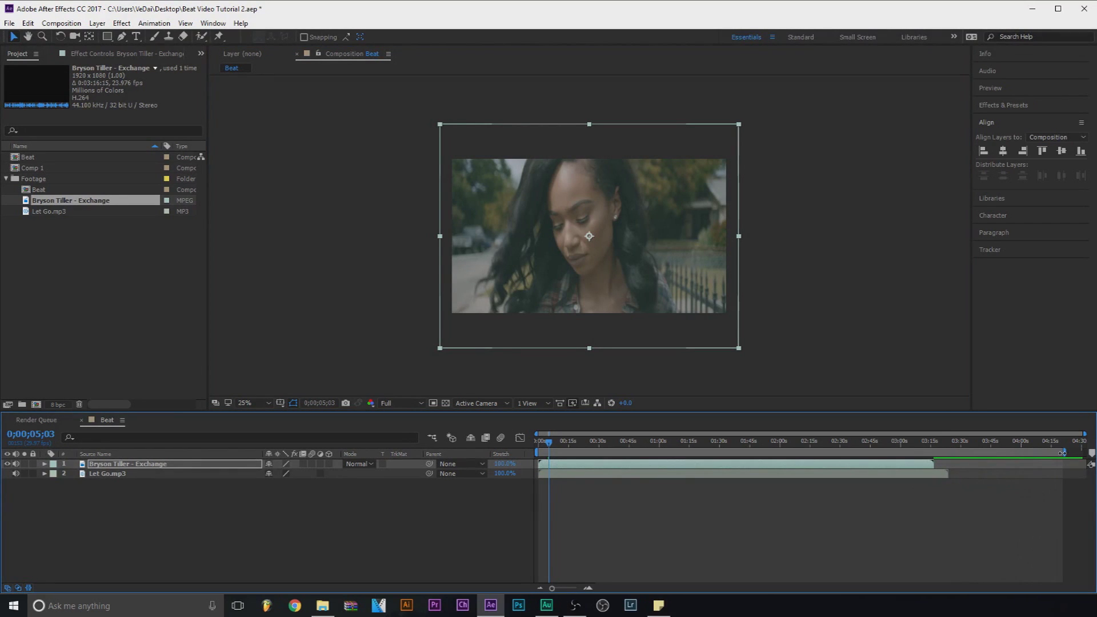
left_click_drag(1066, 451, 962, 453)
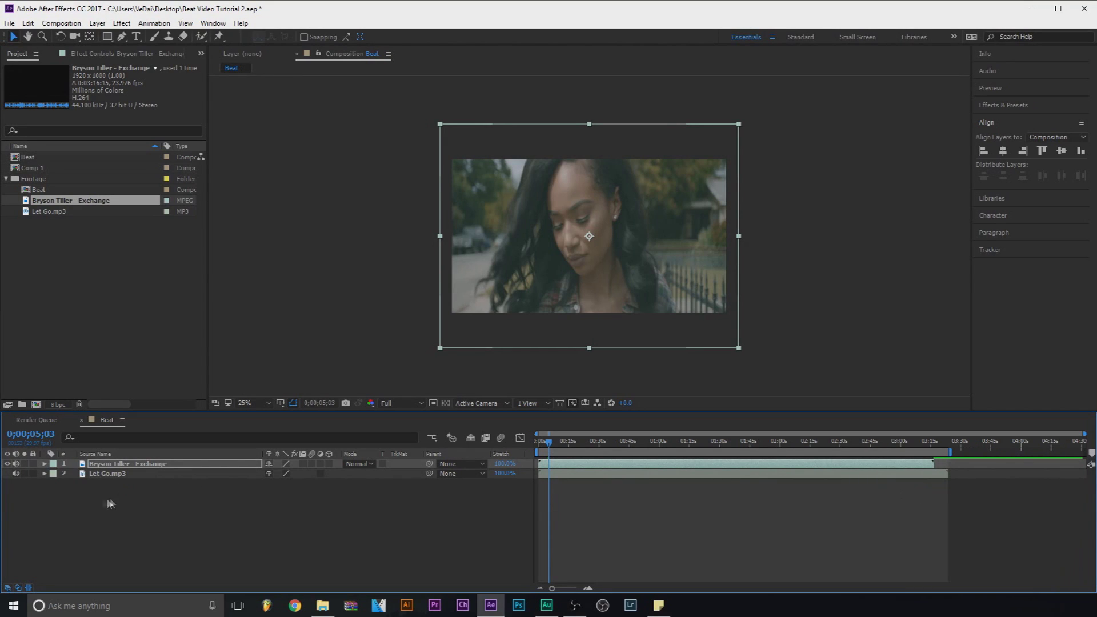
left_click(111, 516)
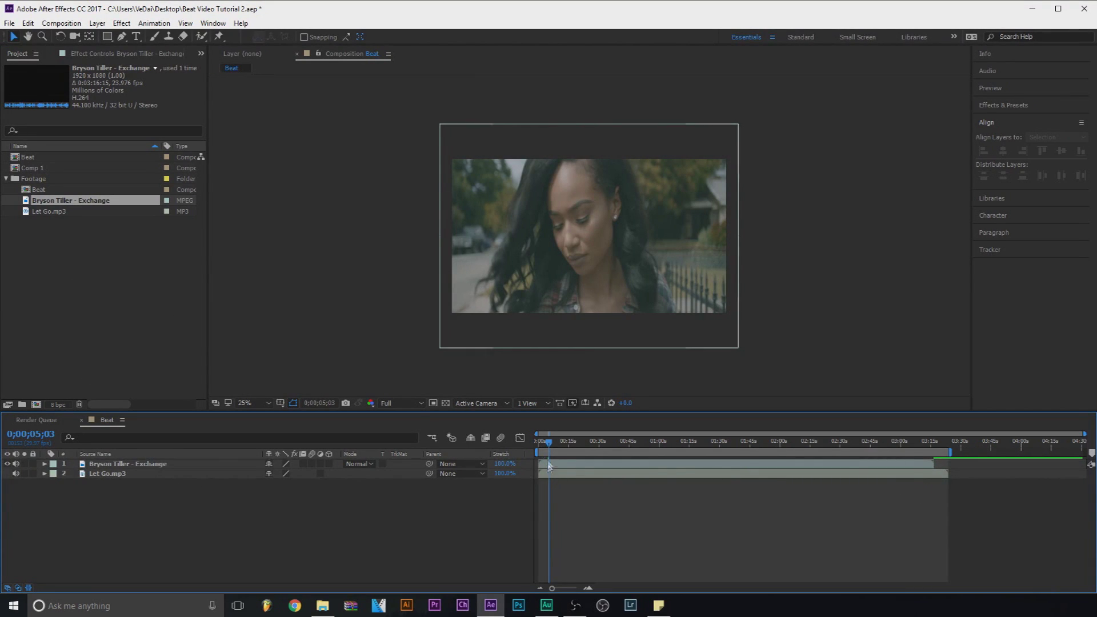
Return the playhead to 0;00;00;00 and add a composition-sized black solid layer named Spectrum
left_click_drag(549, 443, 464, 457)
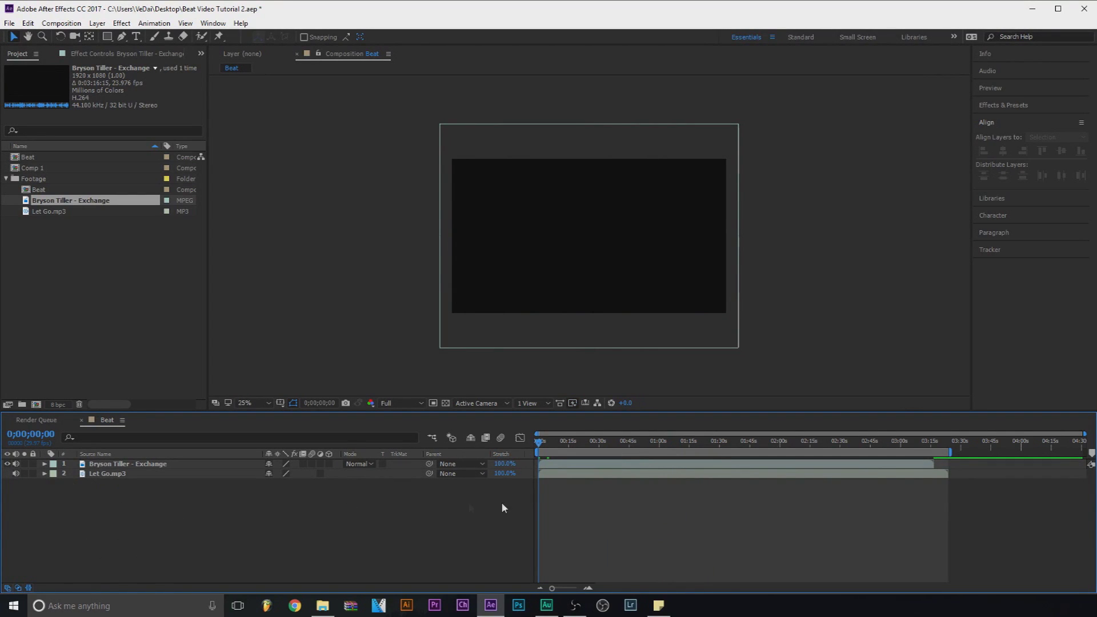
left_click(929, 463)
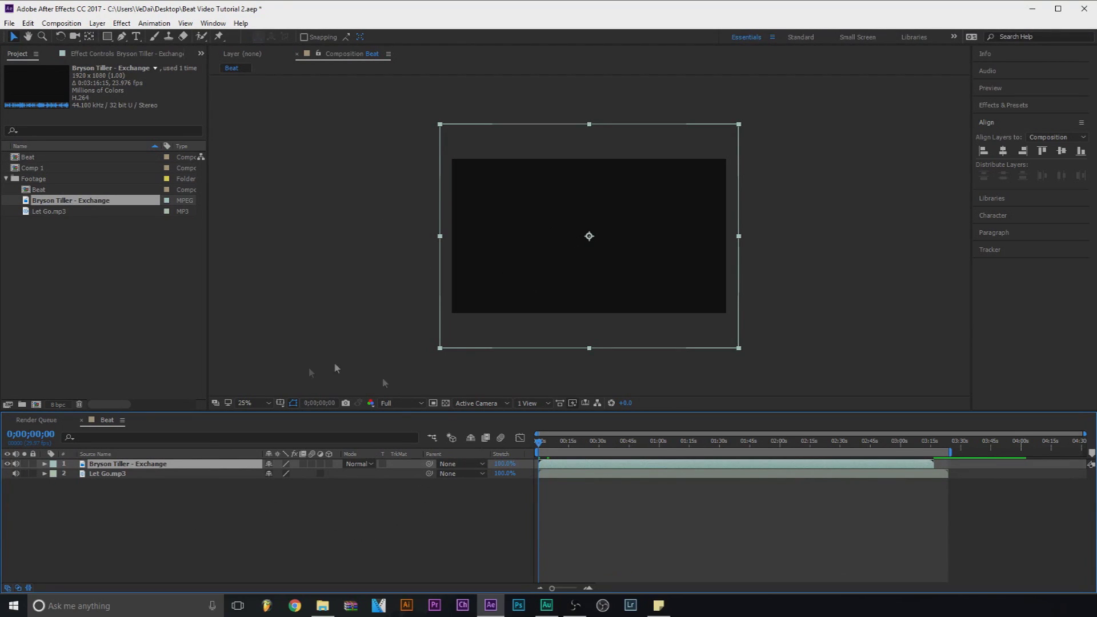
right_click(174, 513)
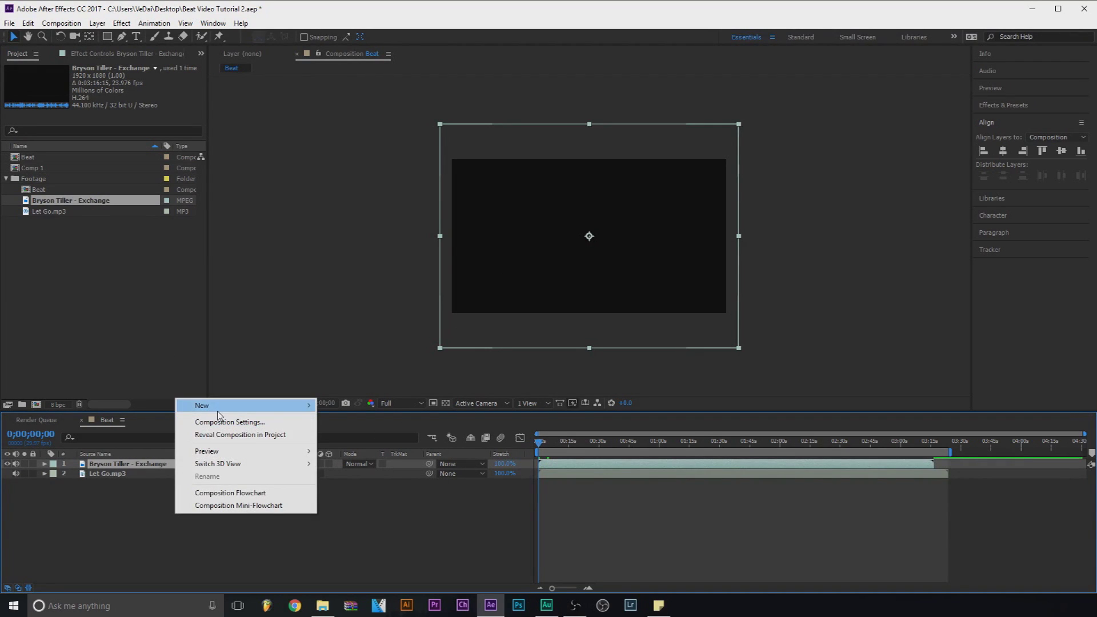
mouse_move(220, 406)
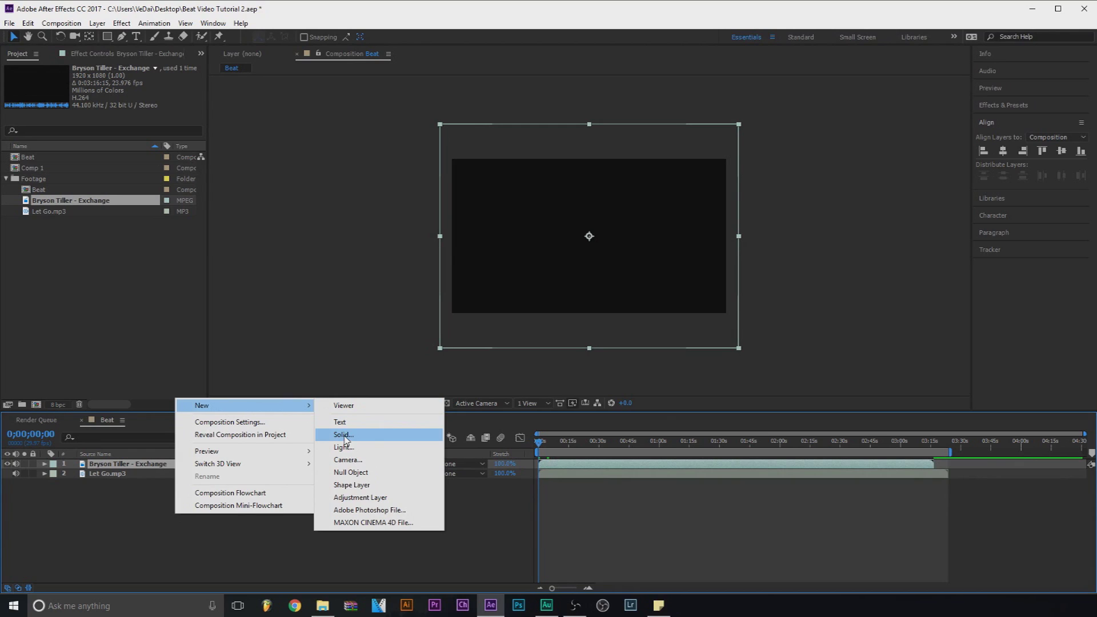
left_click(344, 435)
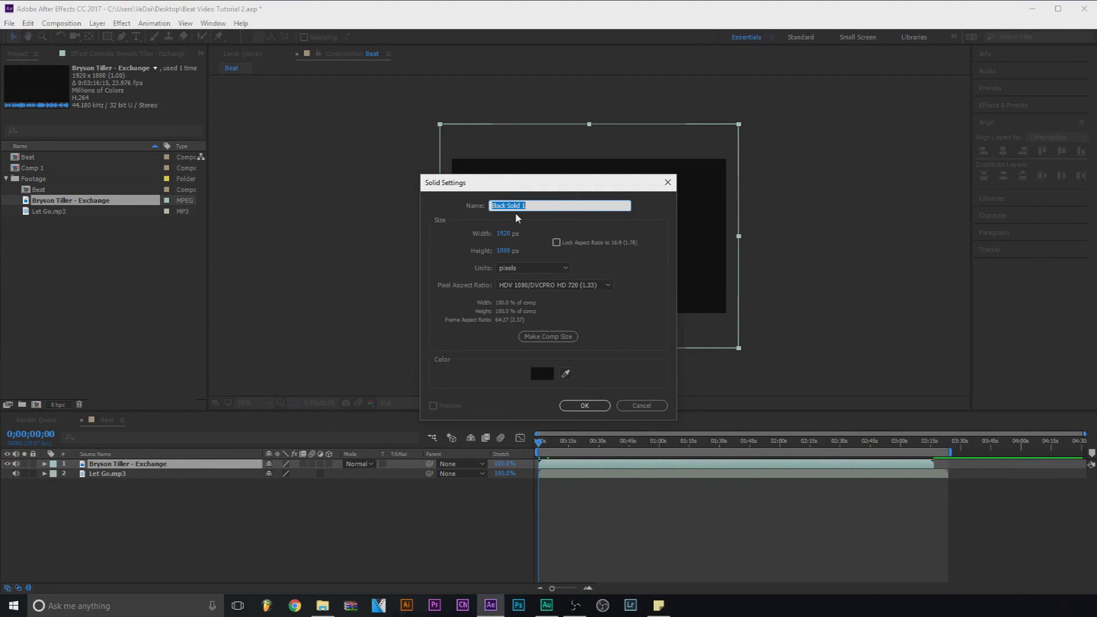
type("Spectrum")
left_click(584, 405)
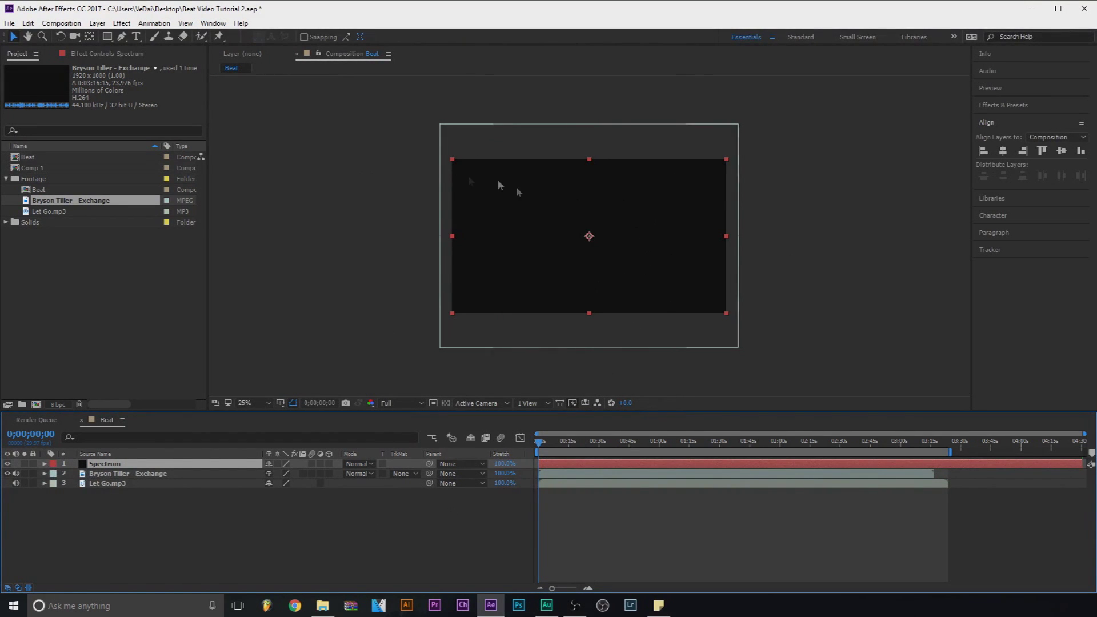
Apply the Audio Spectrum effect to the Spectrum layer
right_click(121, 468)
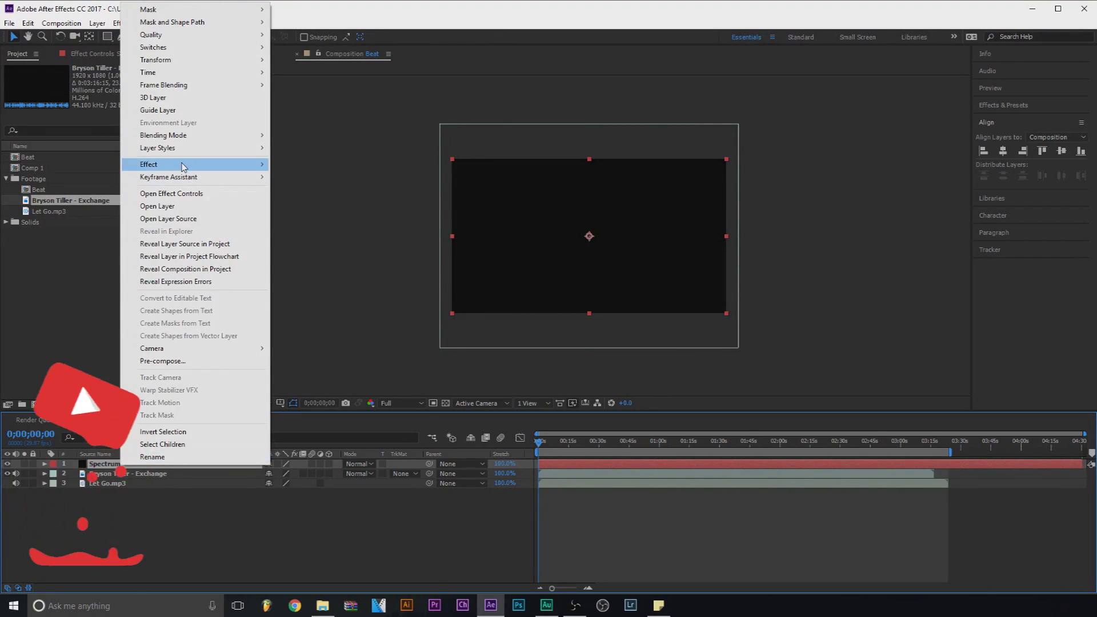
mouse_move(185, 166)
mouse_move(394, 220)
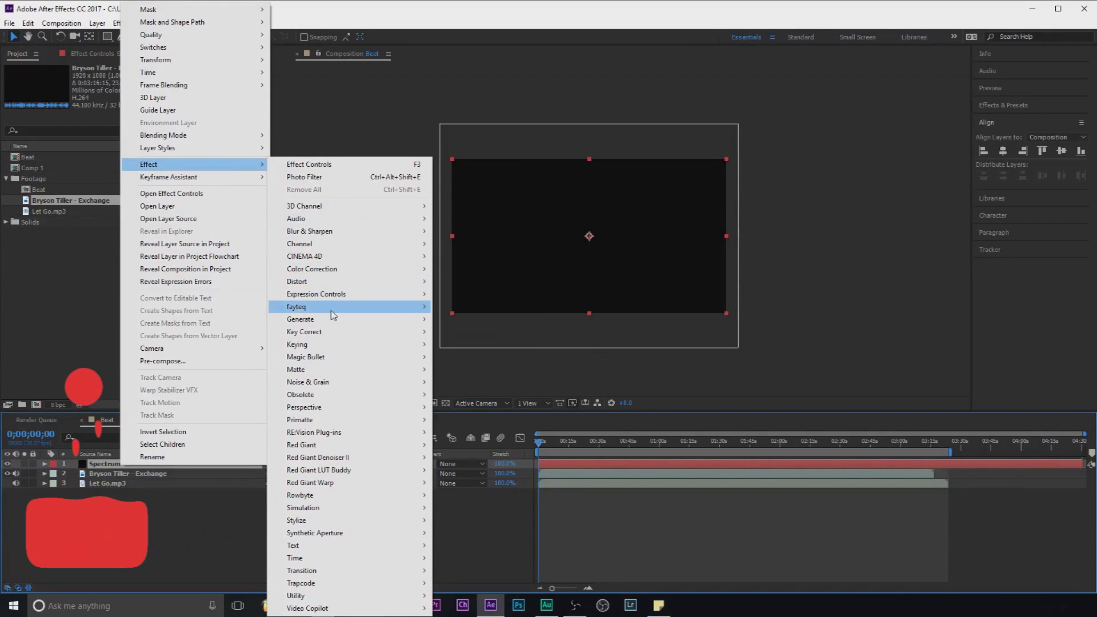
mouse_move(328, 321)
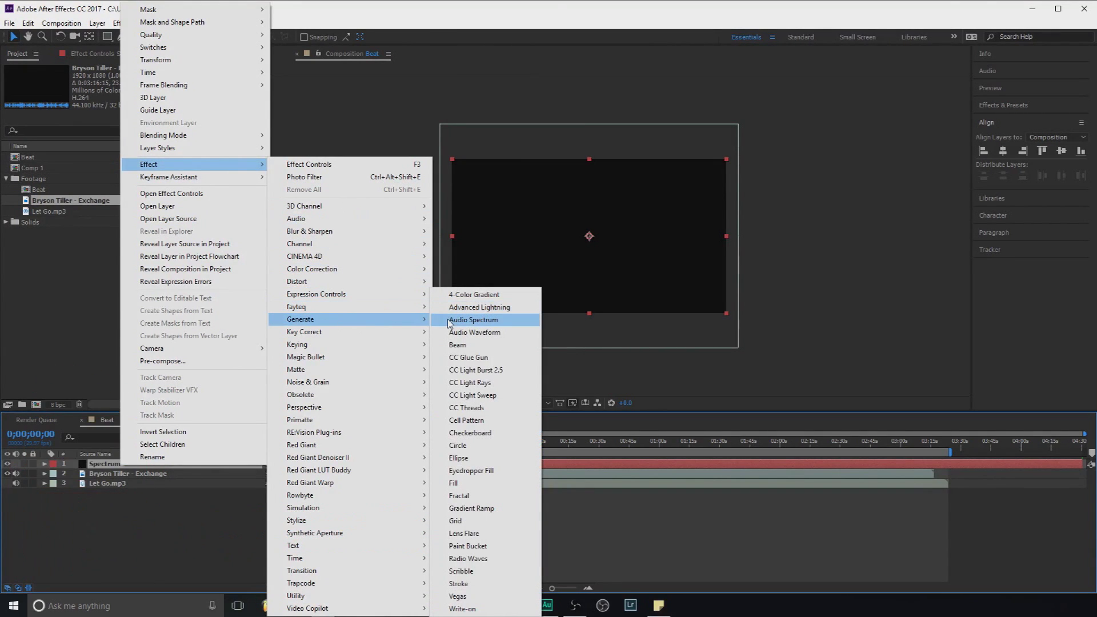
left_click(466, 318)
Set Audio Spectrum's audio layer to Let Go.mp3 and mute the Bryson Tiller - Exchange layer's sound
key("slash")
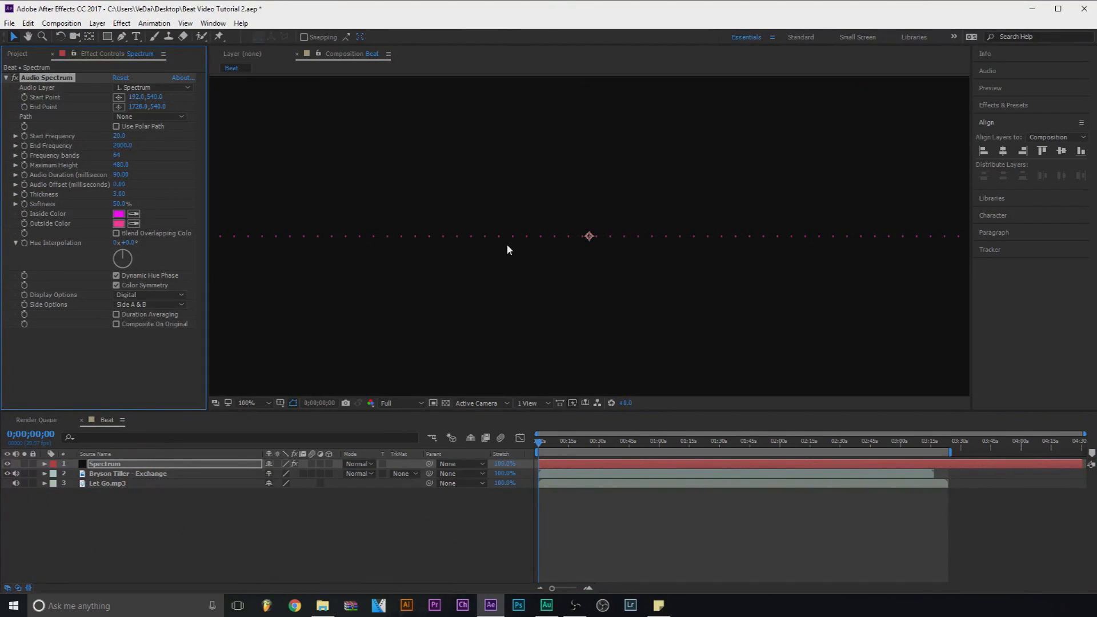
key("comma")
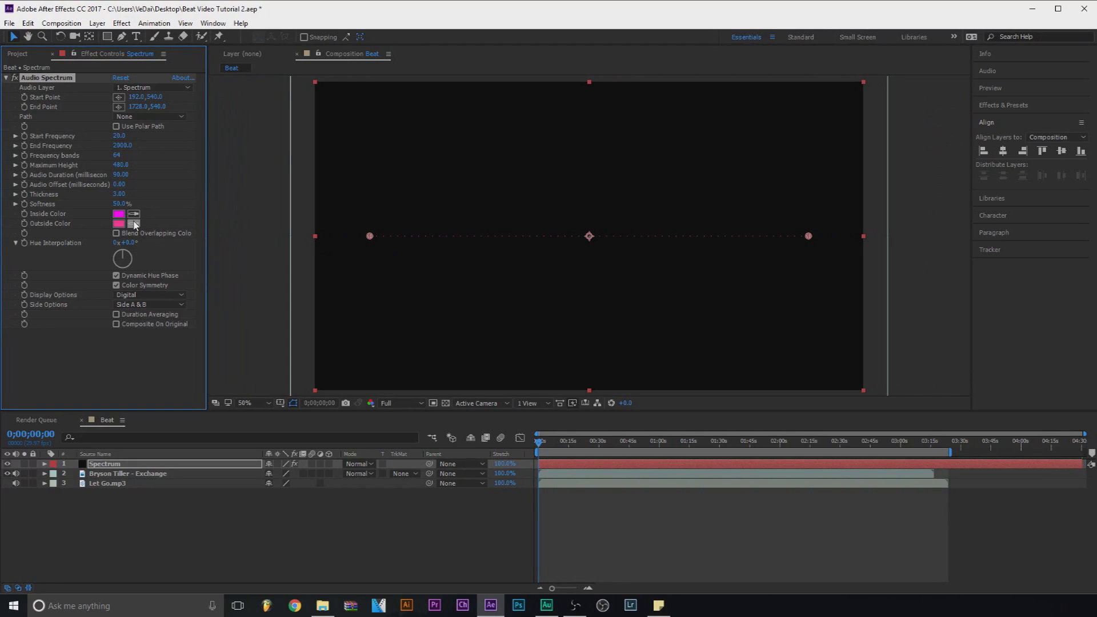
left_click(139, 87)
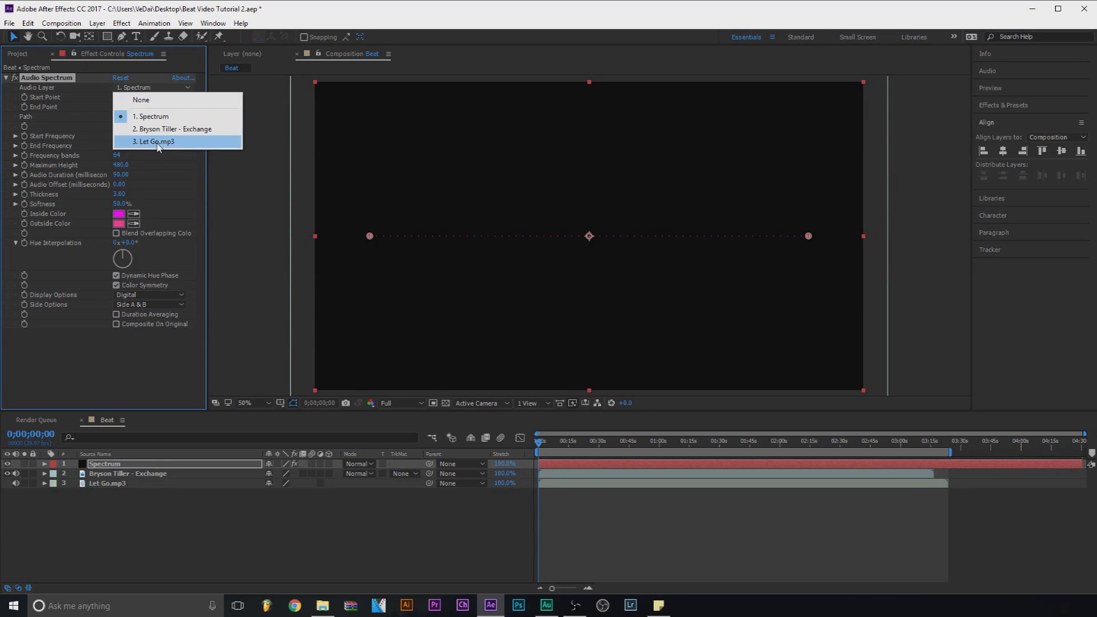
left_click(158, 147)
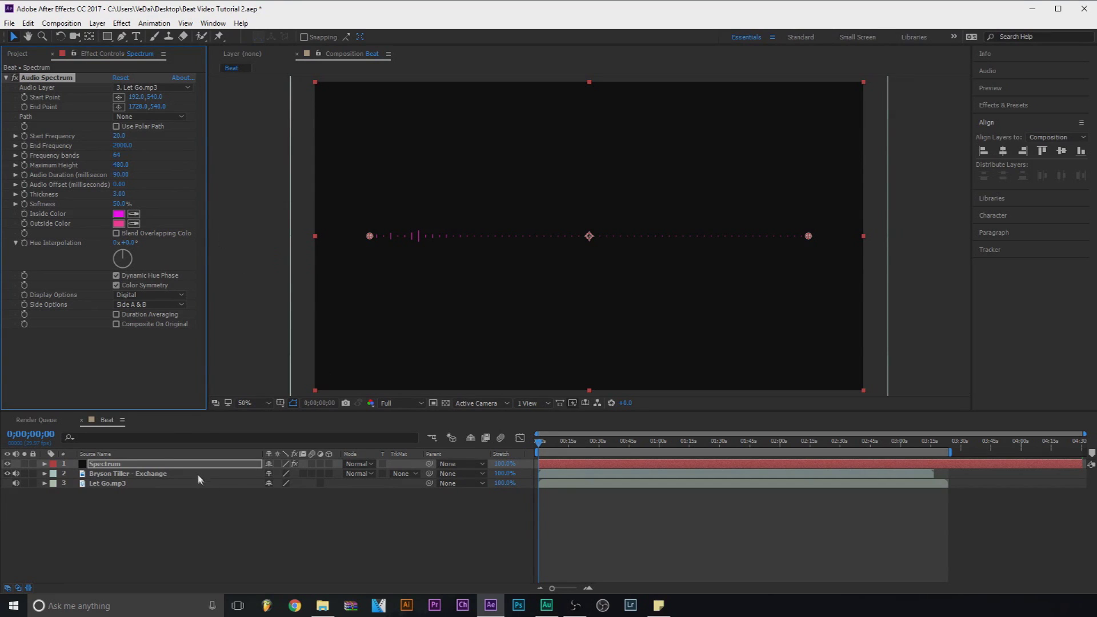
left_click(15, 477)
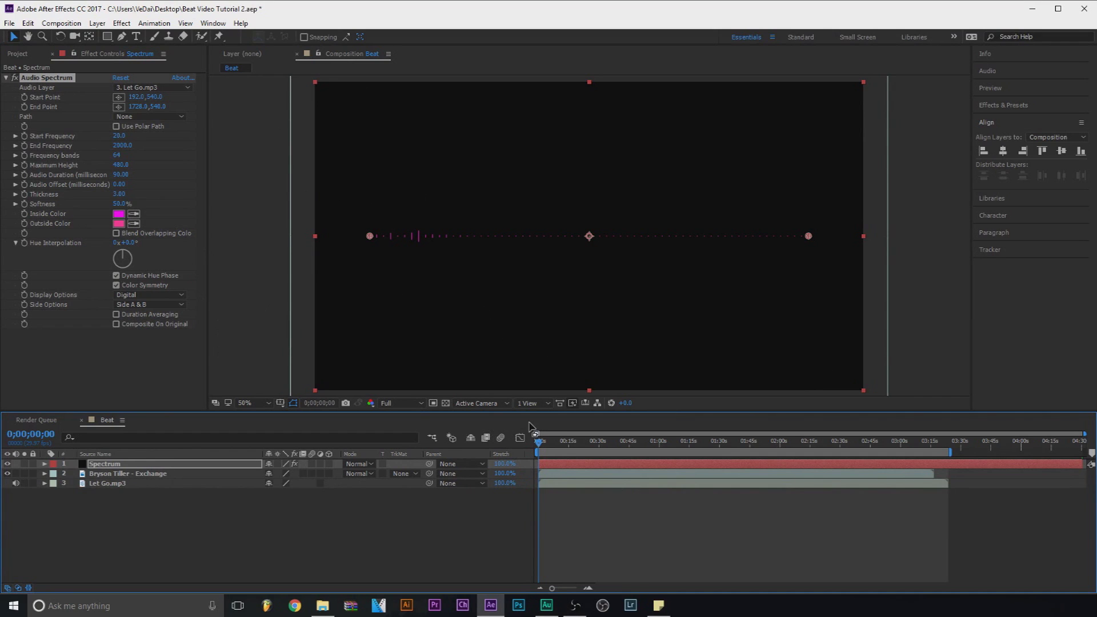
mouse_move(537, 443)
left_mouse_down()
mouse_move(609, 444)
mouse_move(538, 444)
left_mouse_up()
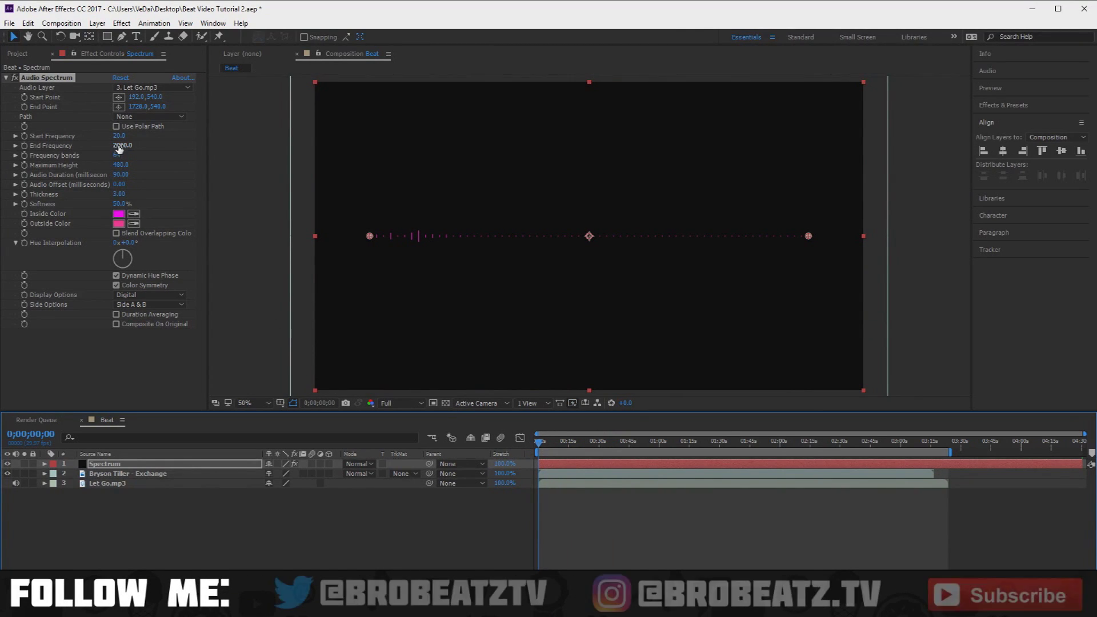
Lower Audio Spectrum's End Frequency to about 890 and raise its Maximum Height to 640
left_click_drag(121, 147, 112, 147)
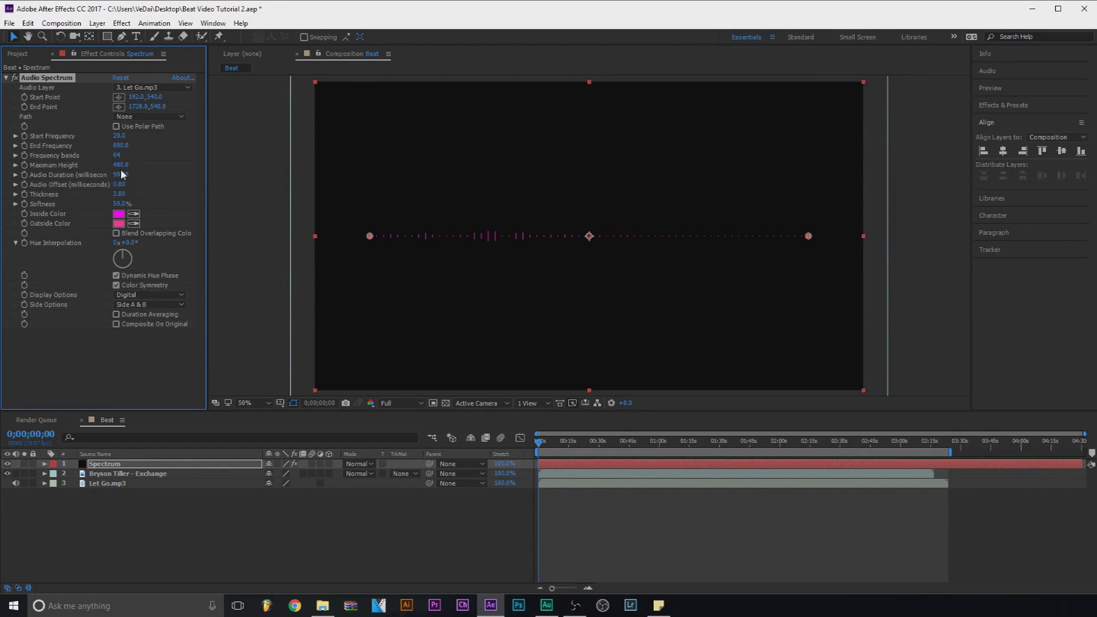
left_click_drag(120, 166, 119, 168)
left_click_drag(136, 172, 128, 216)
Change the spectrum's Outside Color to a dark purple
left_click(121, 225)
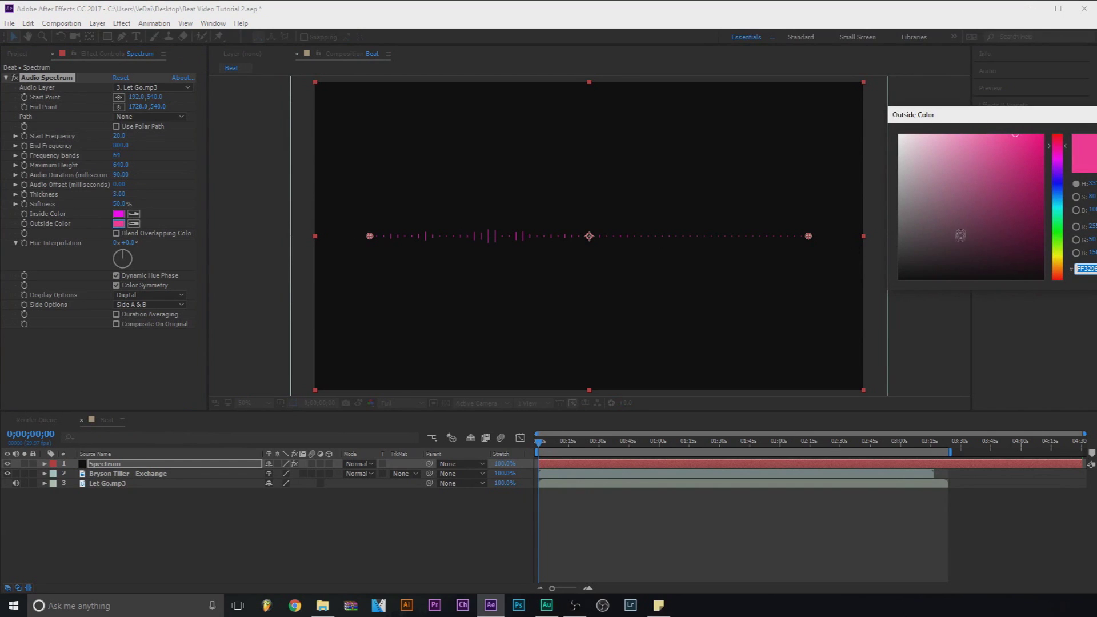
left_click_drag(1056, 169, 1019, 197)
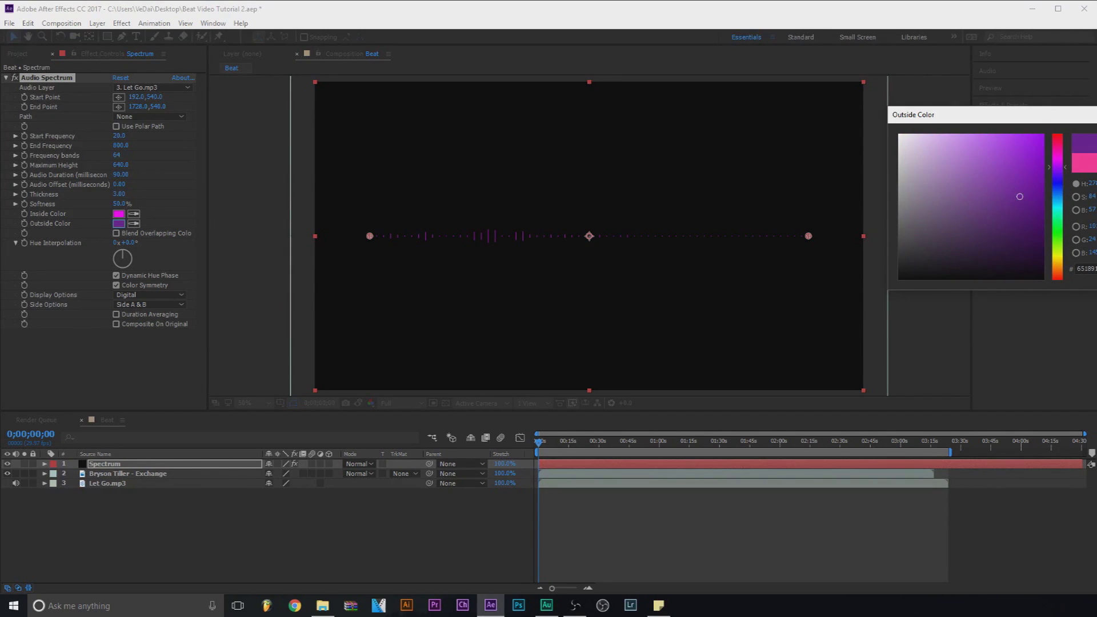
key("Return")
Change the spectrum's Inside Color to a medium magenta-purple
left_click(118, 214)
left_click(1027, 205)
left_click_drag(1026, 206, 1024, 177)
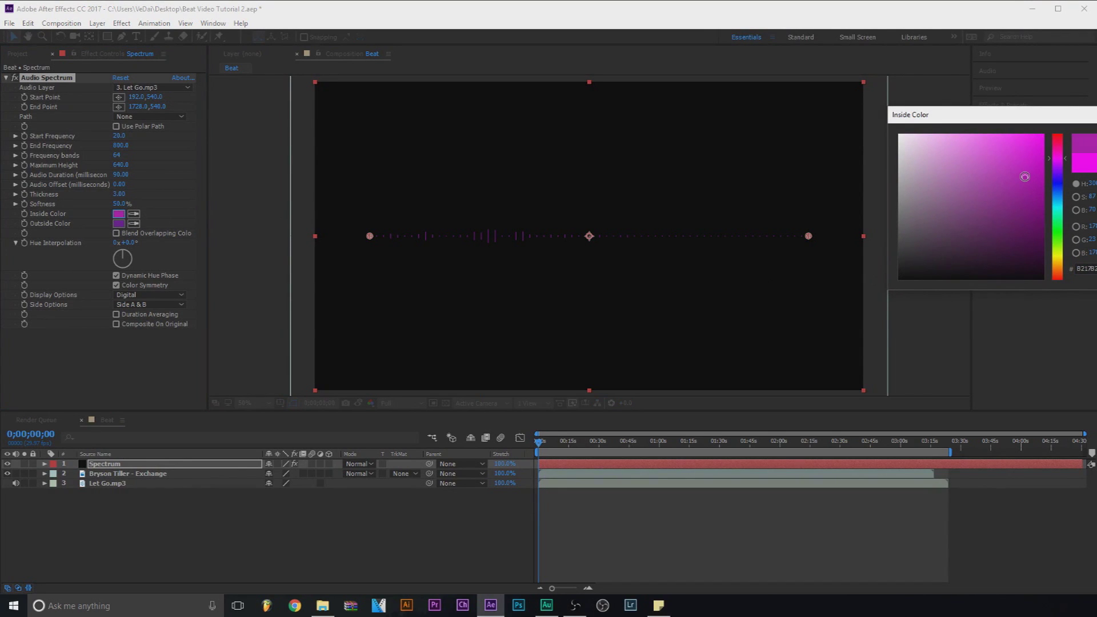
left_click(1058, 163)
left_click(1028, 175)
key("Return")
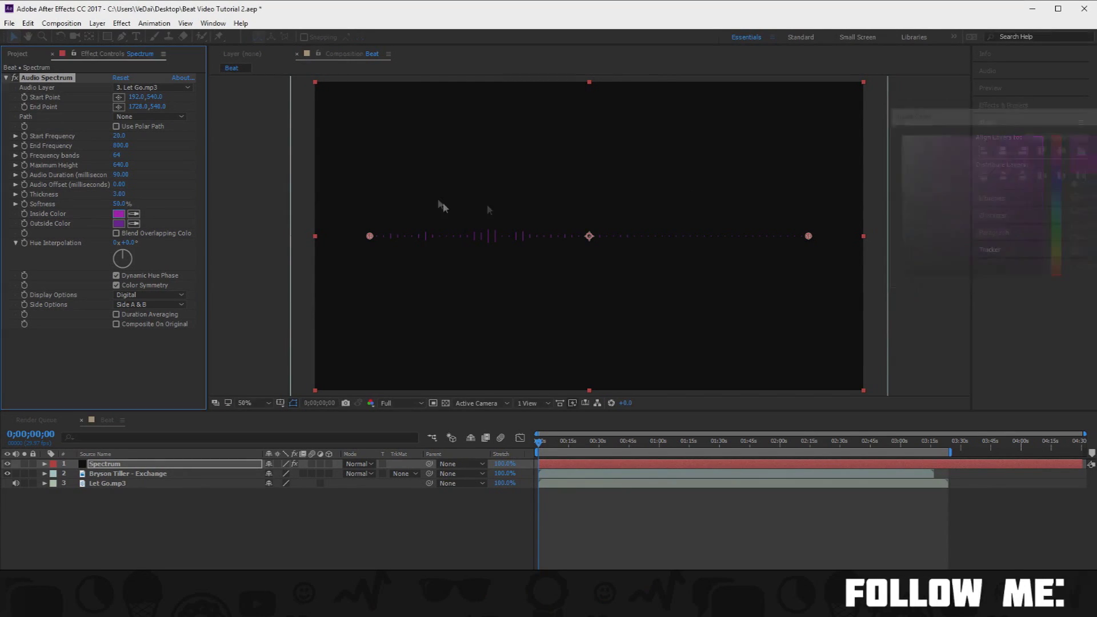
Try a higher Frequency bands value on the spectrum and reset it to the default
mouse_move(117, 155)
left_mouse_down()
mouse_move(154, 156)
mouse_move(128, 156)
left_mouse_up()
right_click(117, 156)
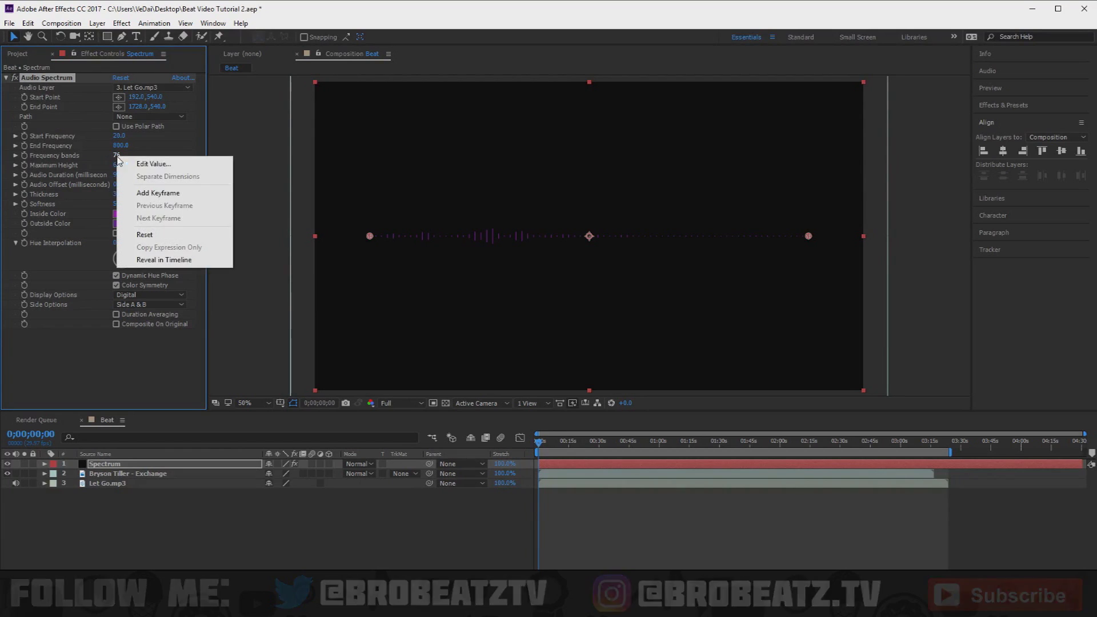
left_click(146, 233)
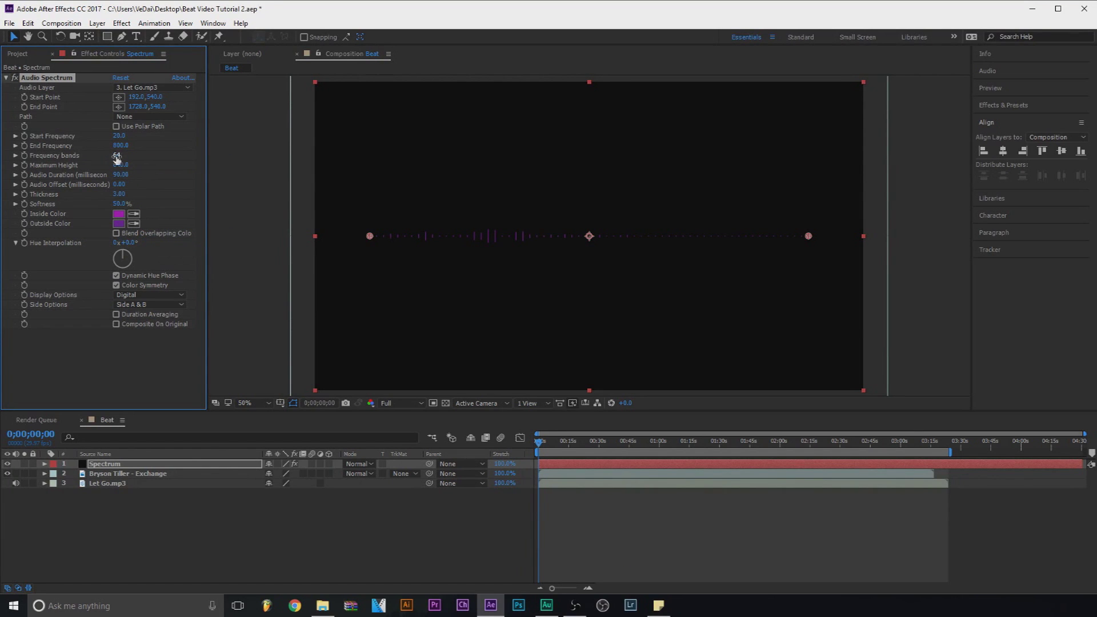
Set the spectrum's Frequency bands to 62, Maximum Height to about 2990 and Thickness to 5.50
left_click_drag(116, 162, 118, 162)
left_click_drag(120, 165, 274, 167)
left_click_drag(118, 196, 374, 202)
left_click_drag(268, 204, 153, 204)
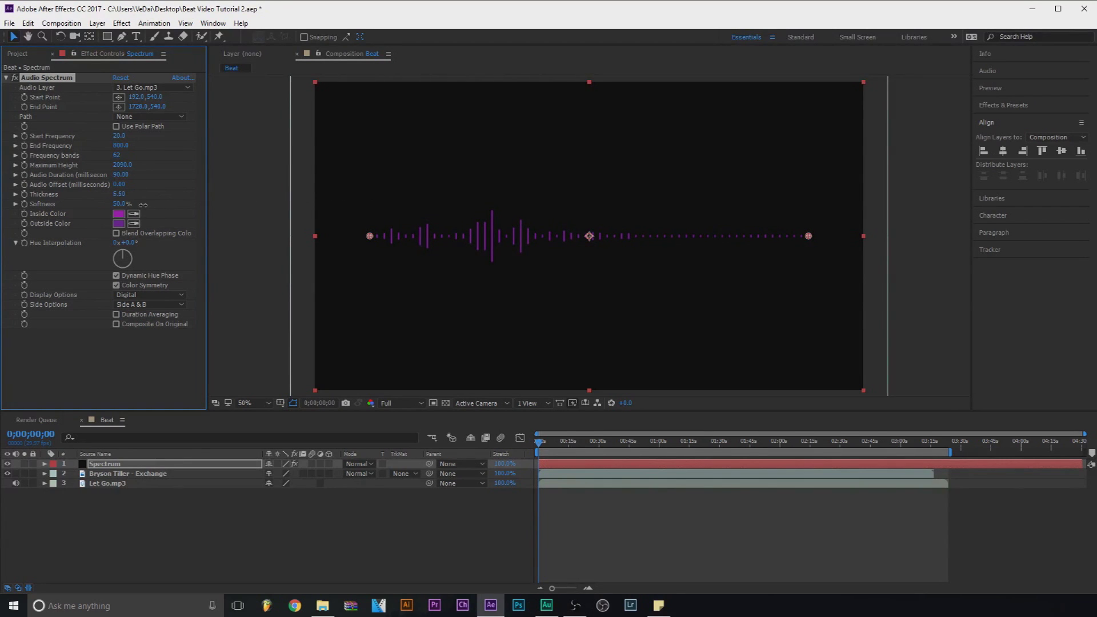
Try Side B as the spectrum's Side Options and return to Side A & B
left_click(126, 304)
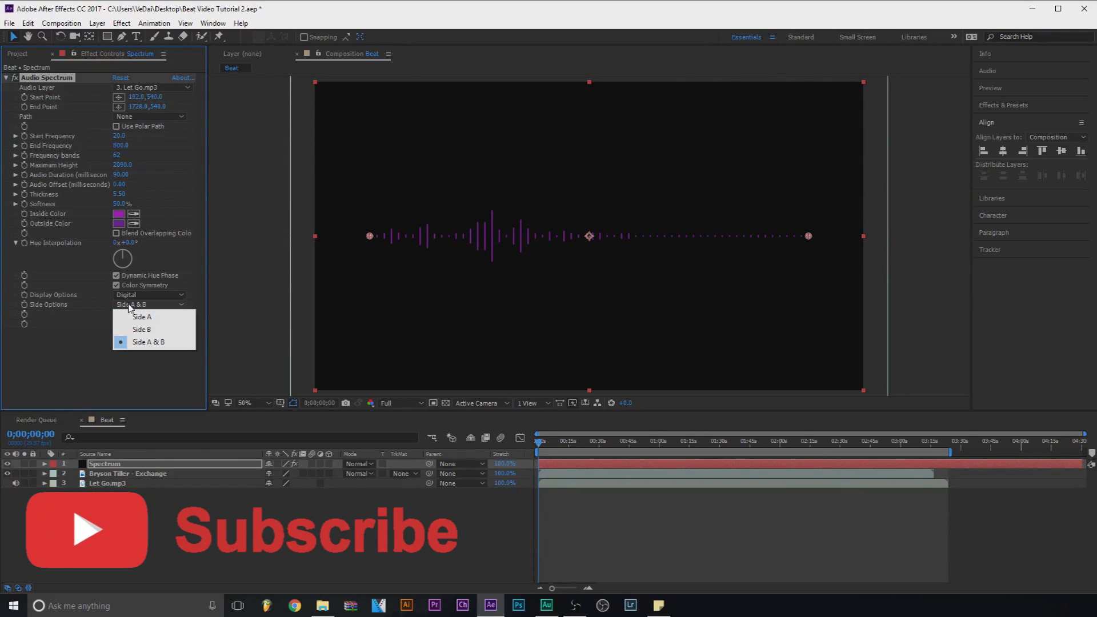
left_click(141, 329)
left_click(148, 305)
left_click(149, 331)
left_click(148, 305)
left_click(146, 340)
Try Analog lines as the spectrum's Display Options and return to Digital
left_click(143, 295)
left_click(147, 321)
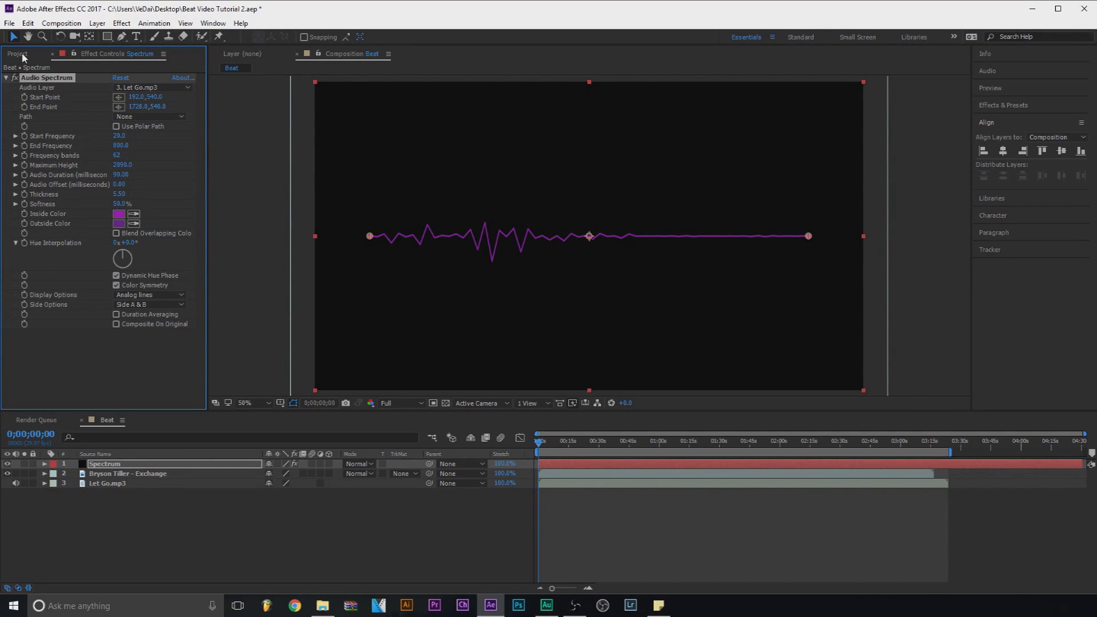
left_click(177, 296)
left_click(171, 303)
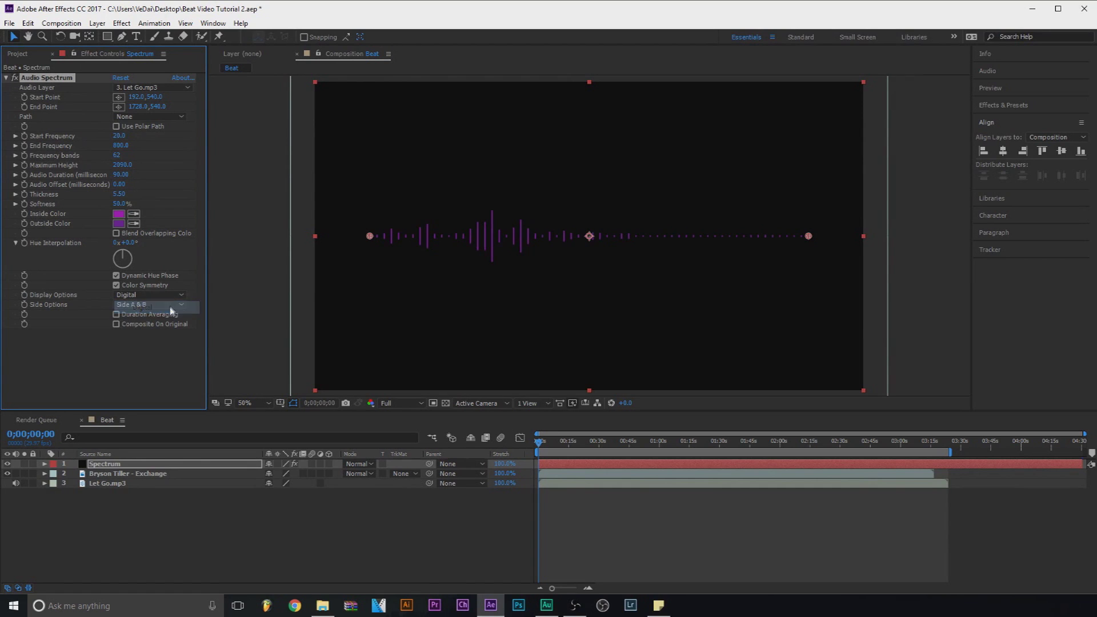
With the time at about 42 seconds, lower Maximum Height to about 780, End Frequency to about 291 and Start Frequency to 1
left_click_drag(561, 441, 622, 446)
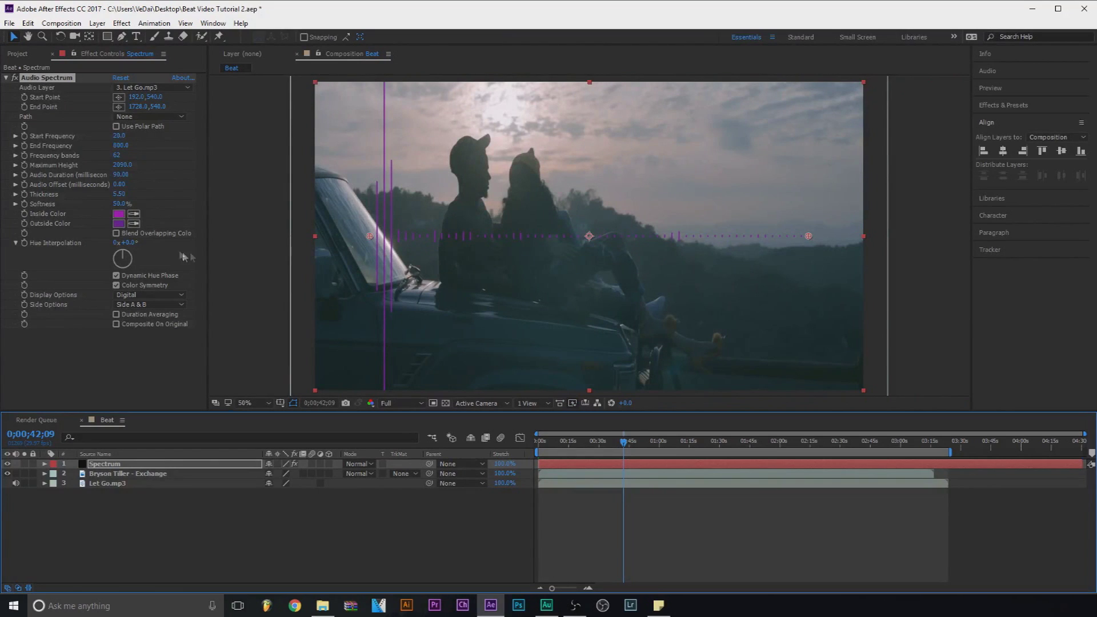
left_click_drag(121, 165, 36, 166)
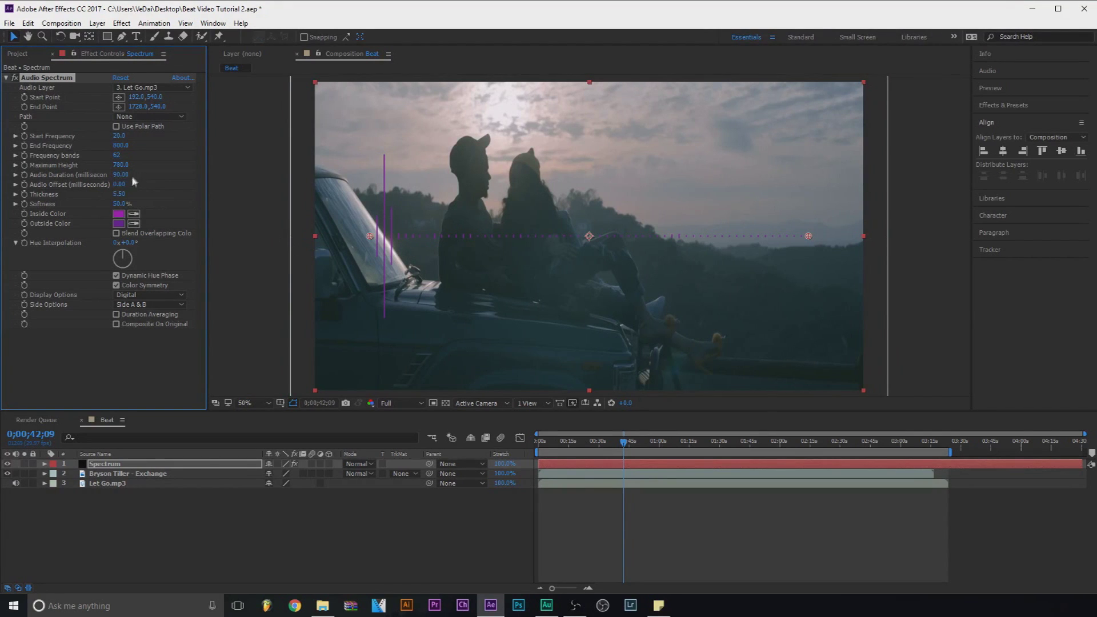
left_click_drag(120, 146, 112, 146)
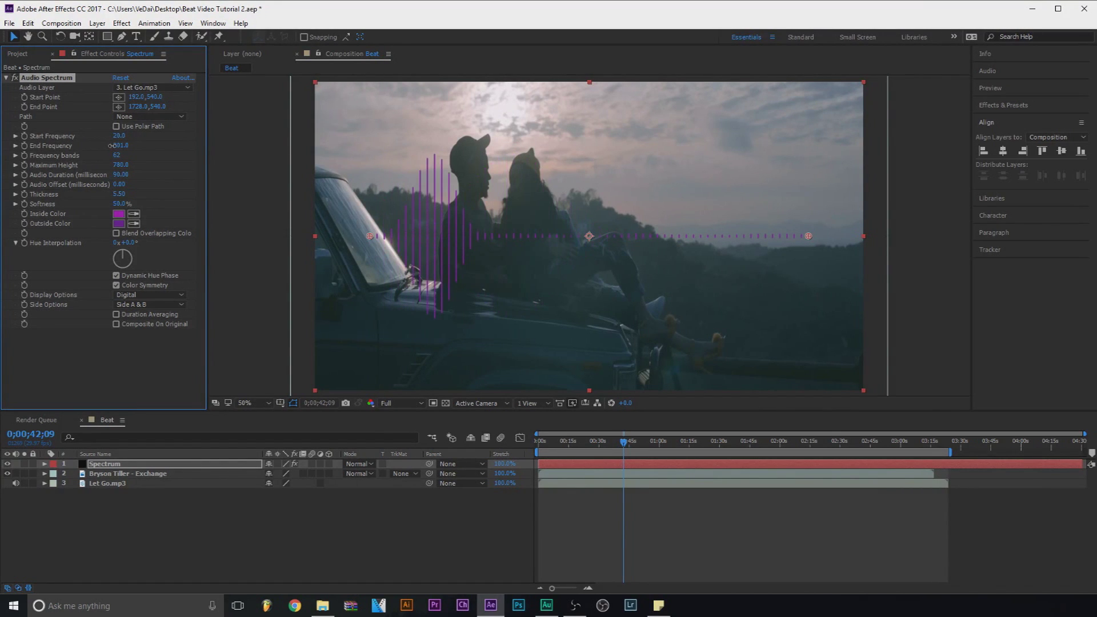
left_click_drag(117, 136, 106, 139)
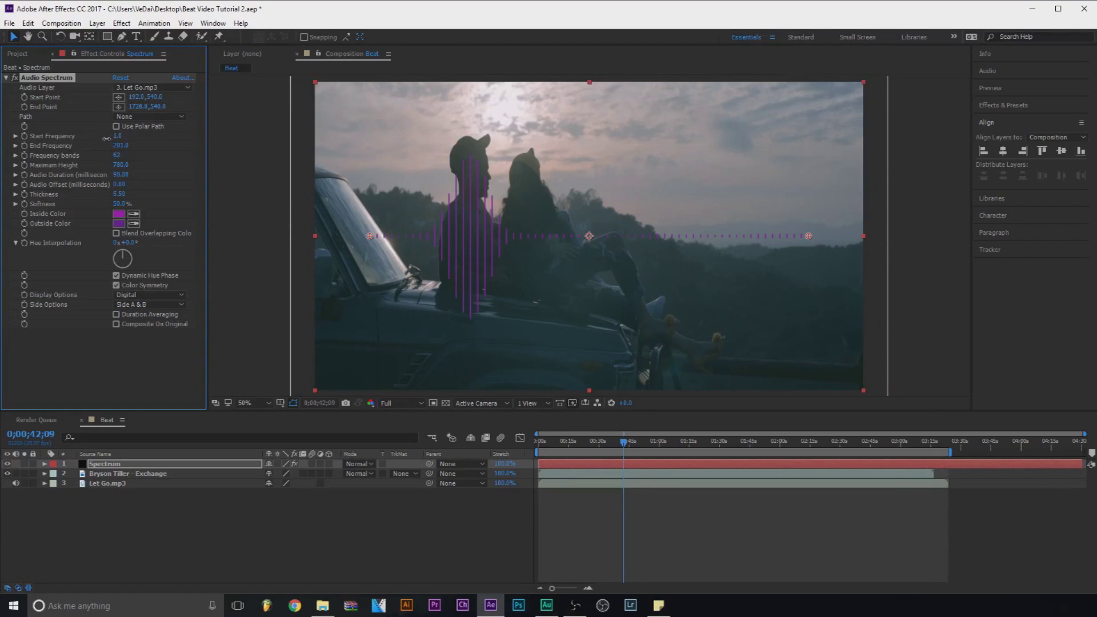
Check the spectrum at about 5 seconds, set End Frequency to about 301 and return to the start of the composition
left_click(602, 443)
left_click_drag(602, 443, 549, 441)
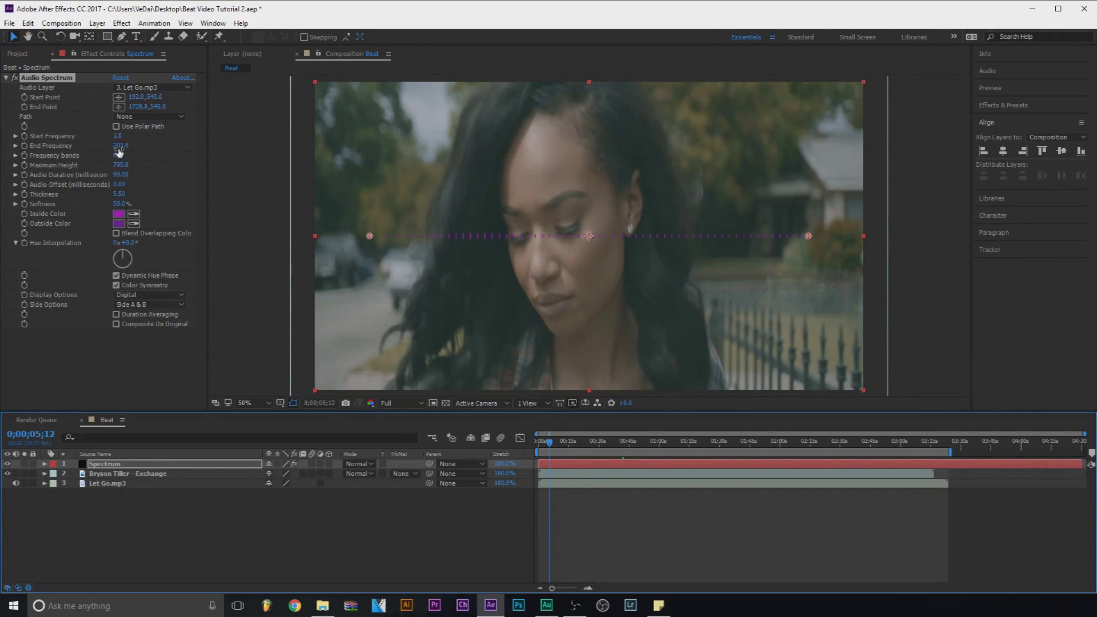
left_click_drag(118, 147, 121, 148)
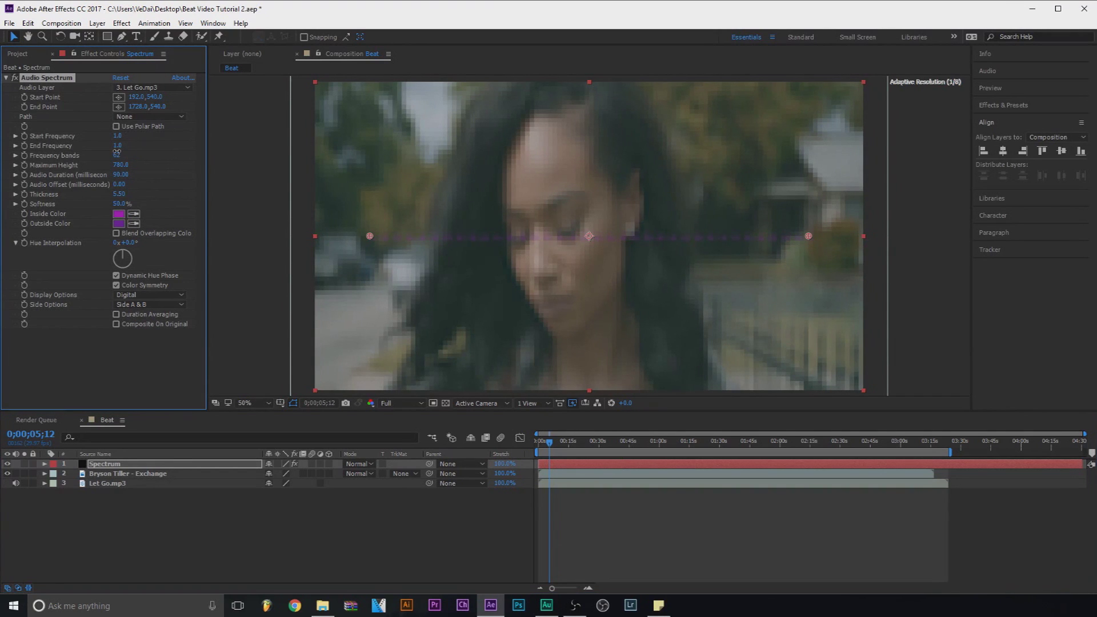
left_click_drag(549, 443, 519, 439)
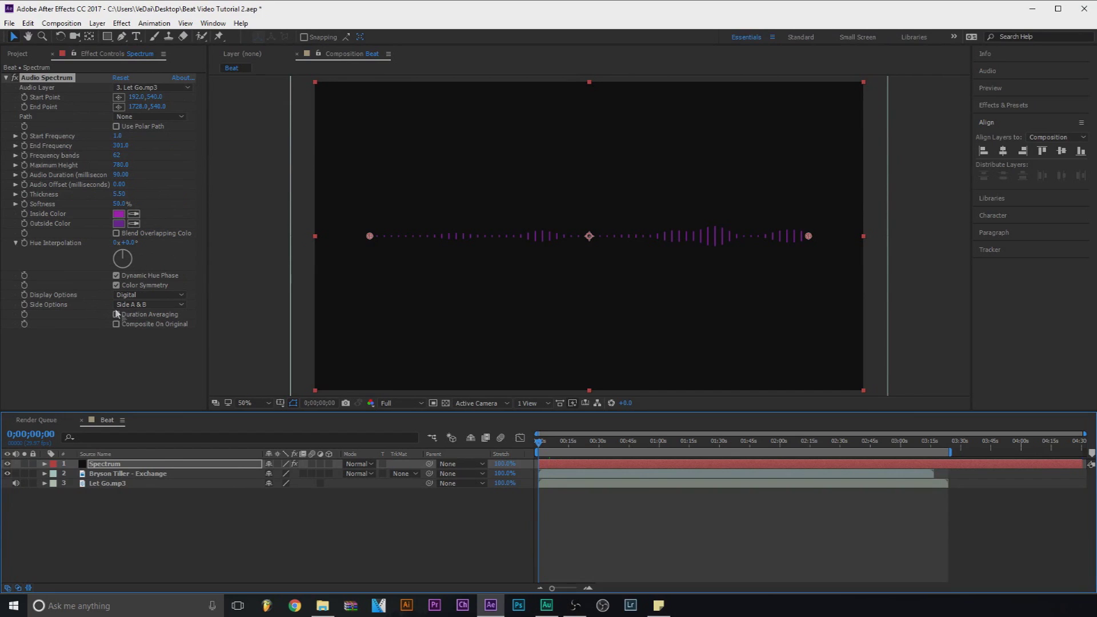
left_click(192, 525)
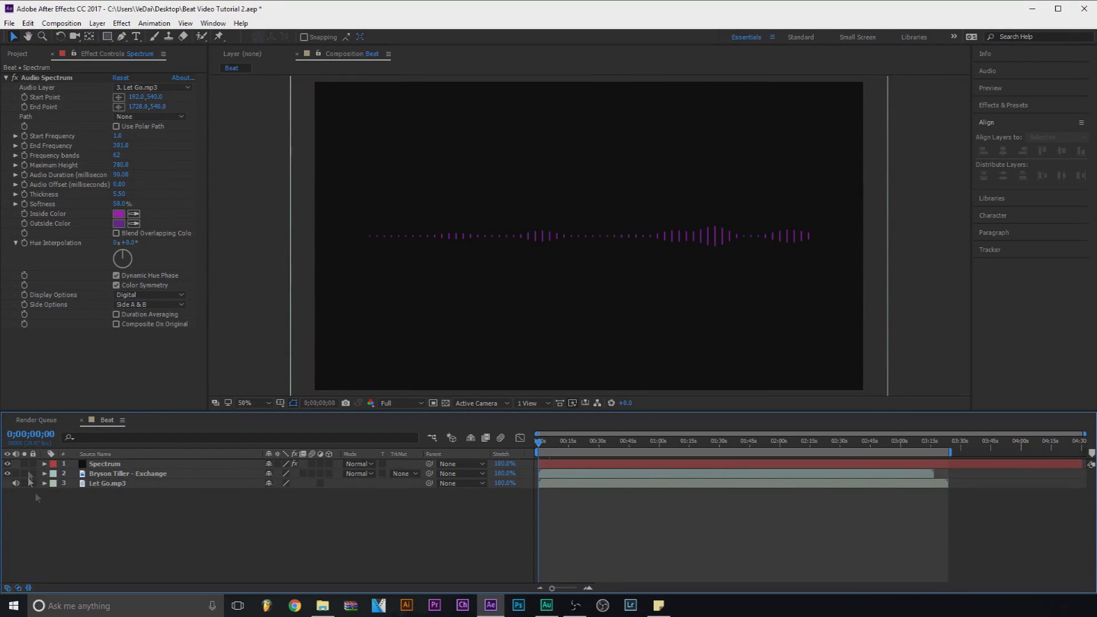
left_click(100, 464)
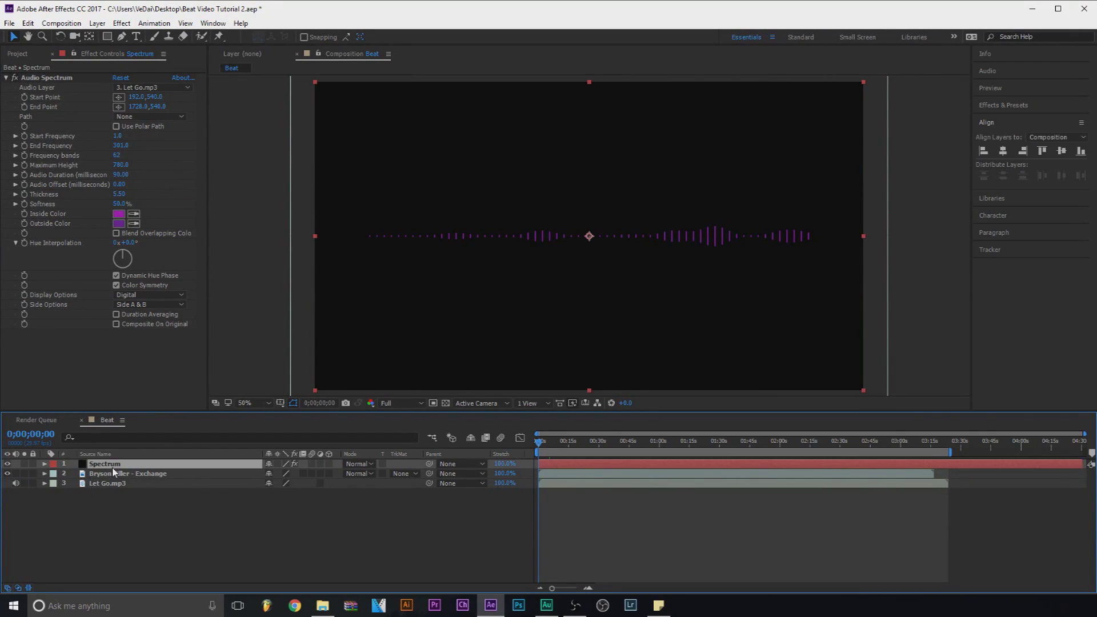
left_click_drag(536, 447, 537, 447)
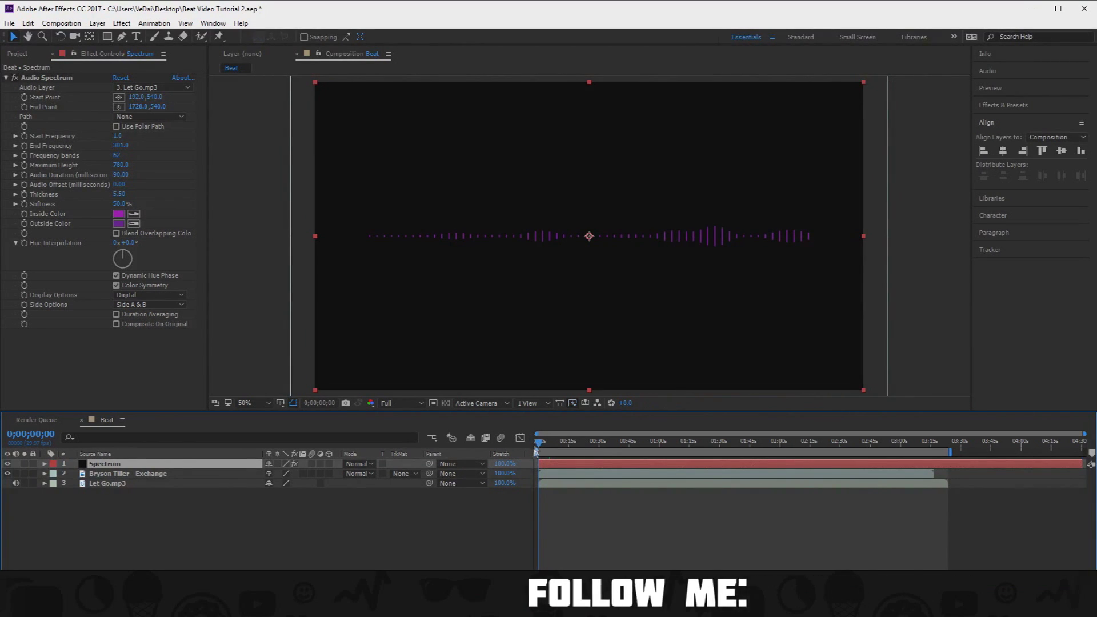
Enable time remapping on the Bryson Tiller - Exchange layer
left_click(194, 474)
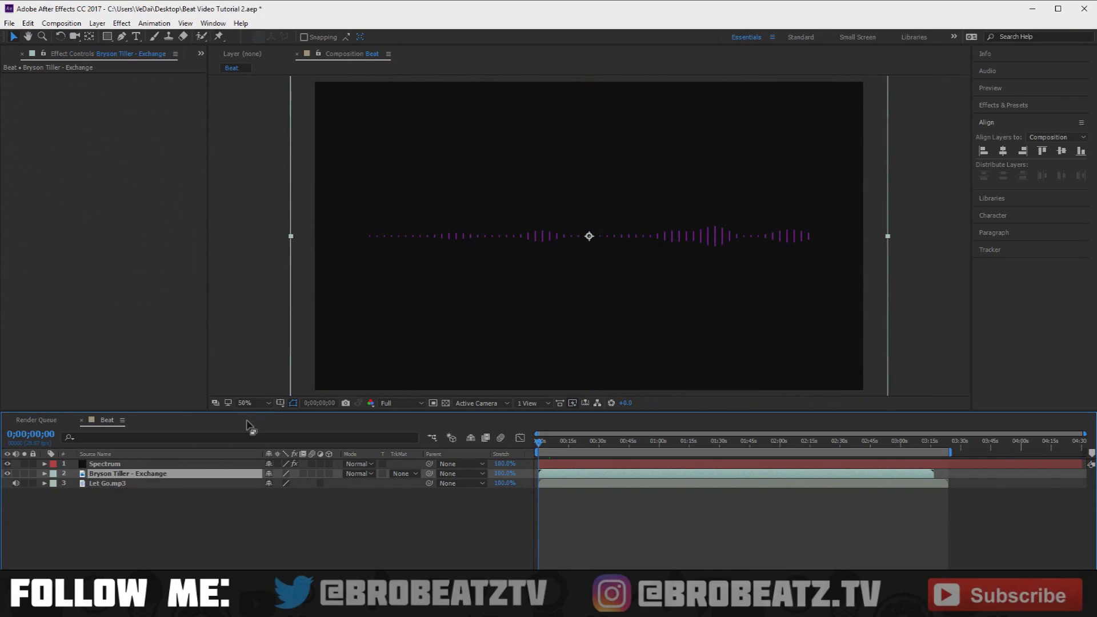
left_click_drag(539, 448, 461, 444)
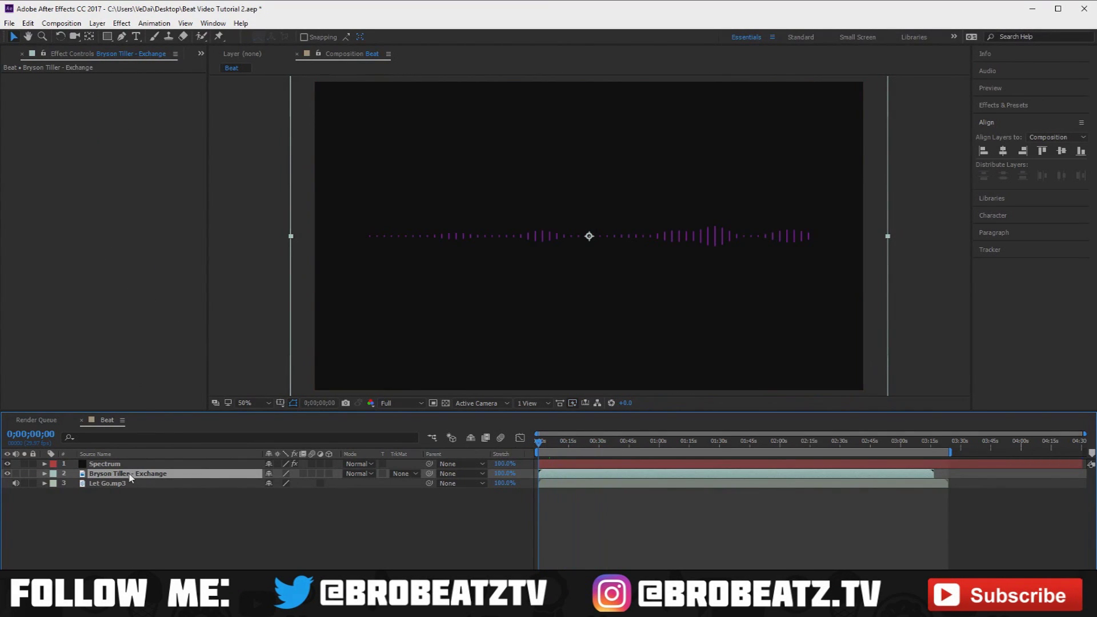
right_click(170, 477)
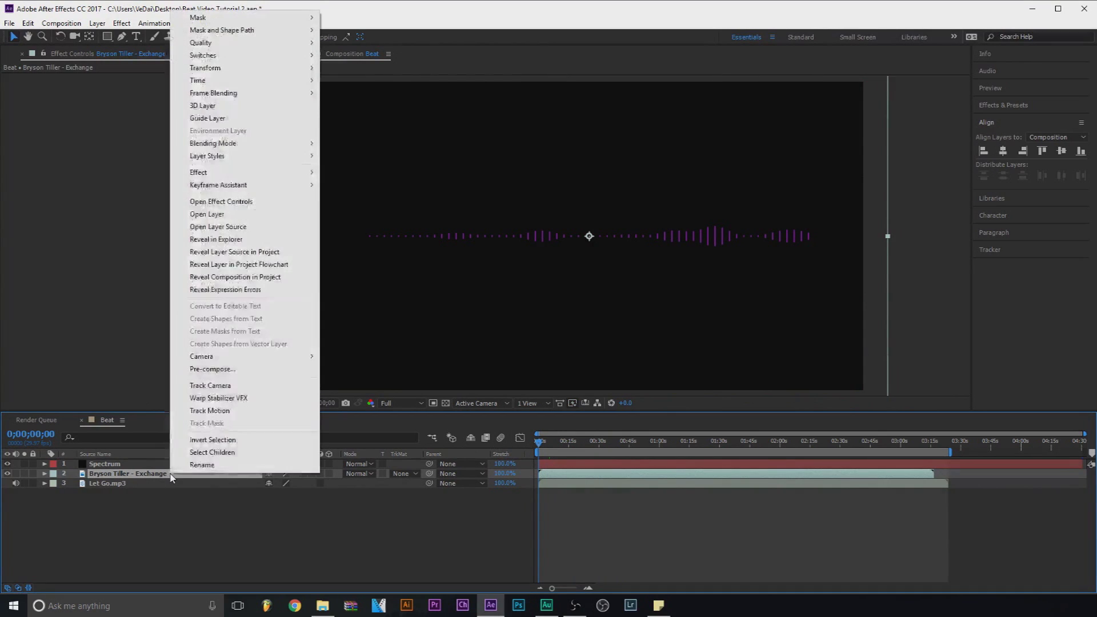
mouse_move(302, 80)
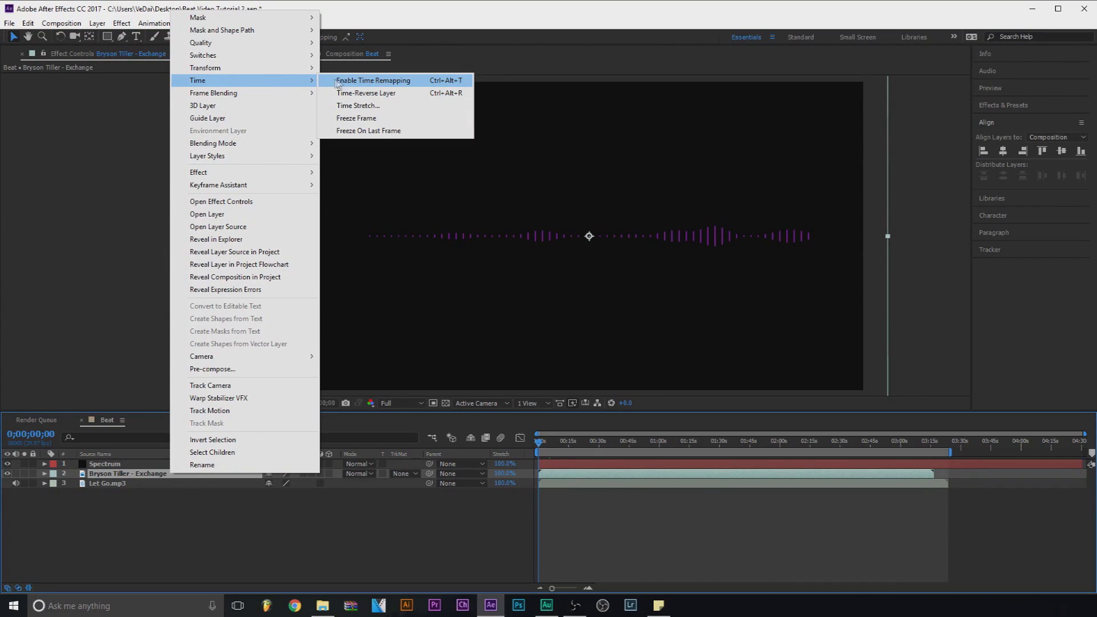
left_click(393, 82)
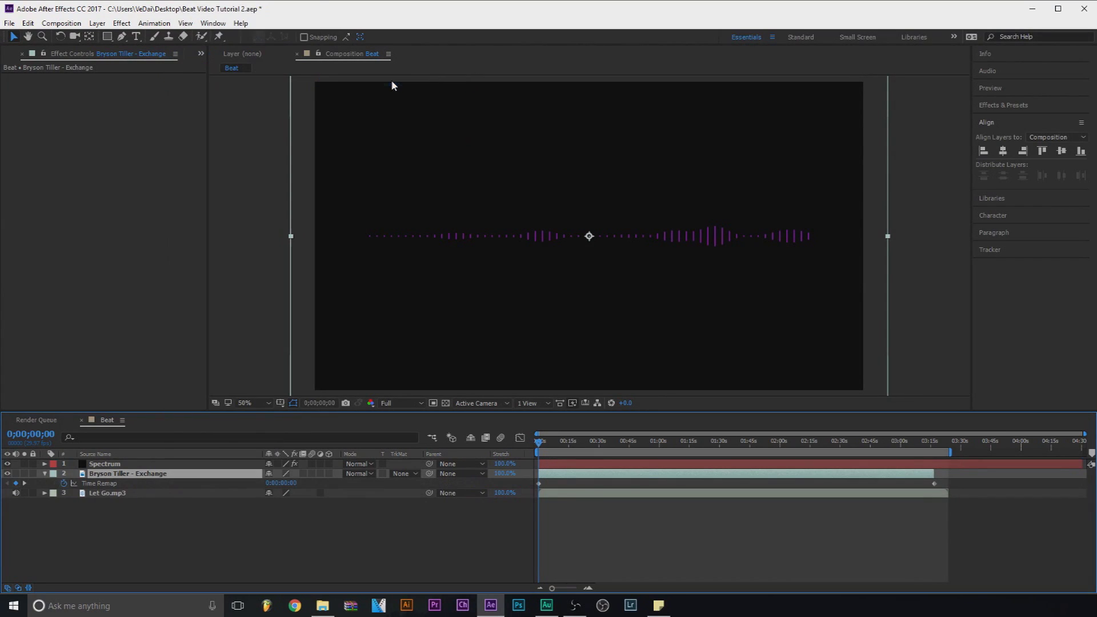
Try moving the video layer's Time Remap keyframes, return them to the layer's ends and collapse its properties
left_click(539, 483)
left_click_drag(537, 488, 542, 486)
left_click_drag(812, 495, 862, 491)
left_click_drag(935, 486, 809, 493)
left_click_drag(592, 486, 542, 488)
left_click_drag(860, 483, 932, 486)
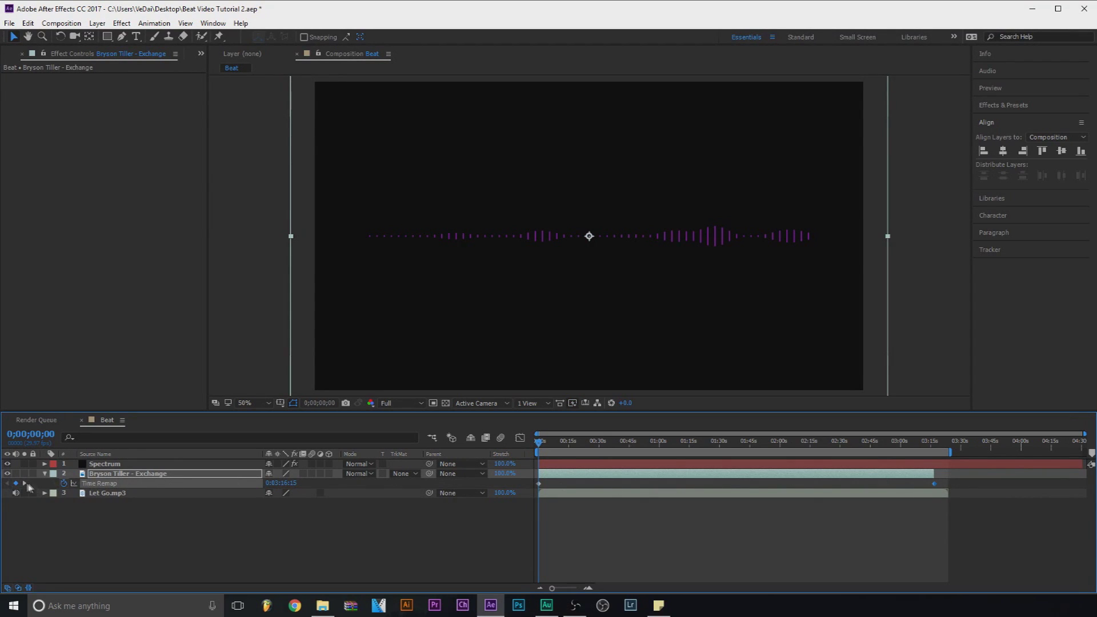
left_click(45, 473)
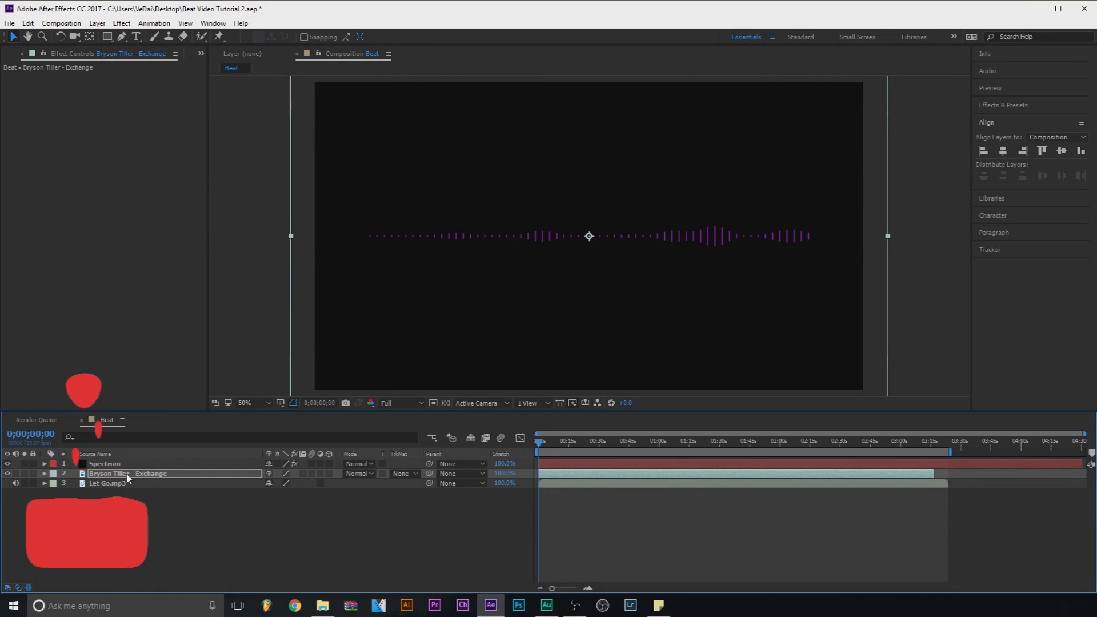
With the time at about 23 seconds, apply the Camera Lens Blur effect to the Bryson Tiller - Exchange layer
left_click_drag(539, 443, 587, 443)
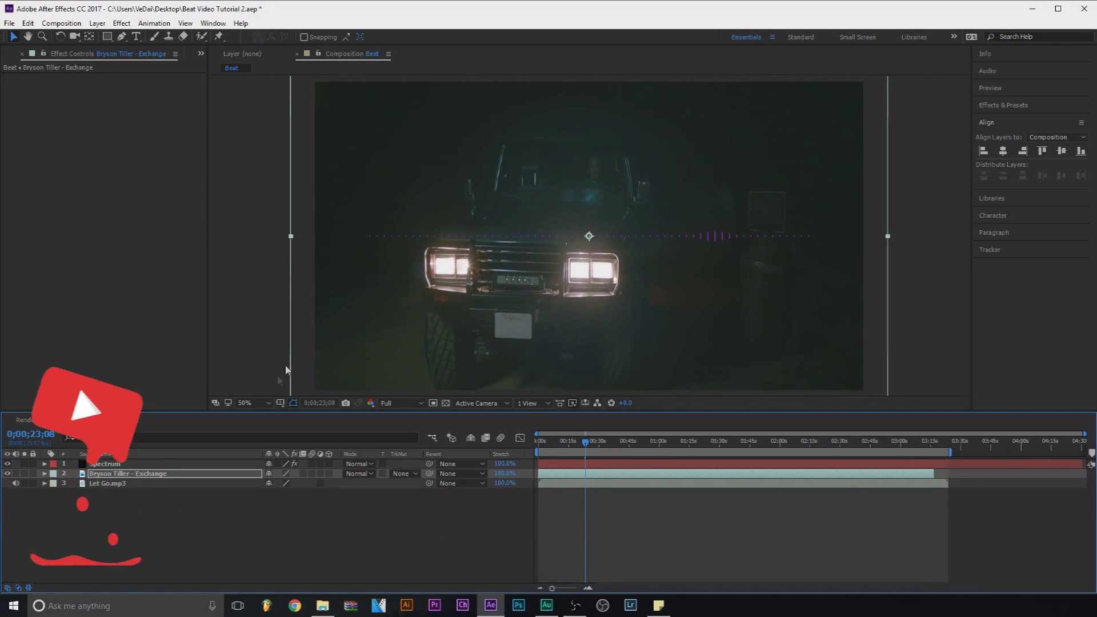
right_click(169, 476)
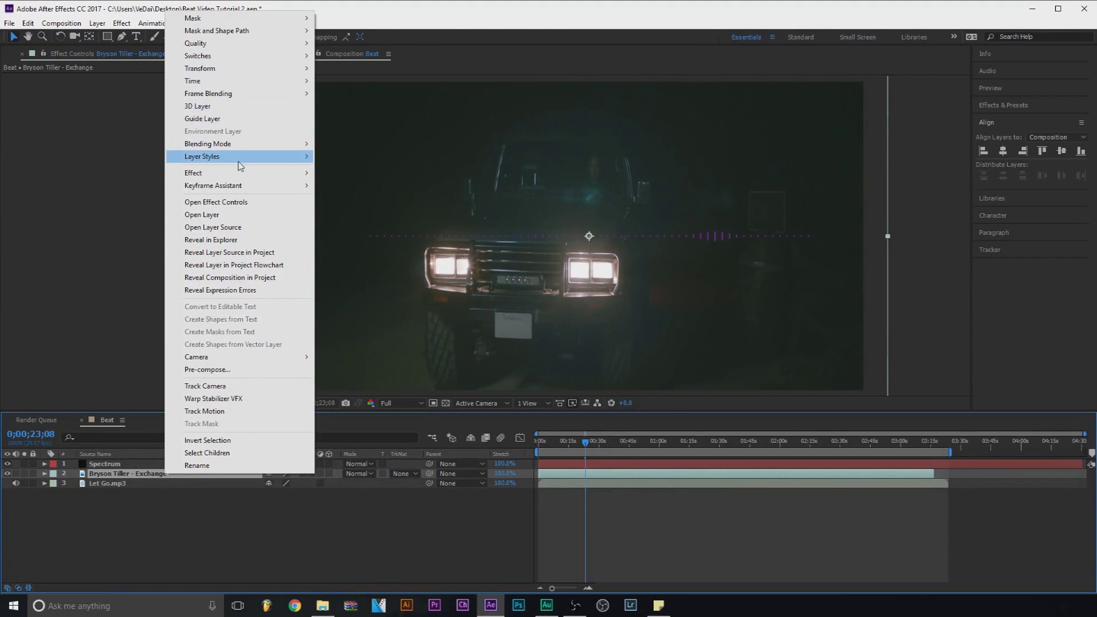
mouse_move(241, 173)
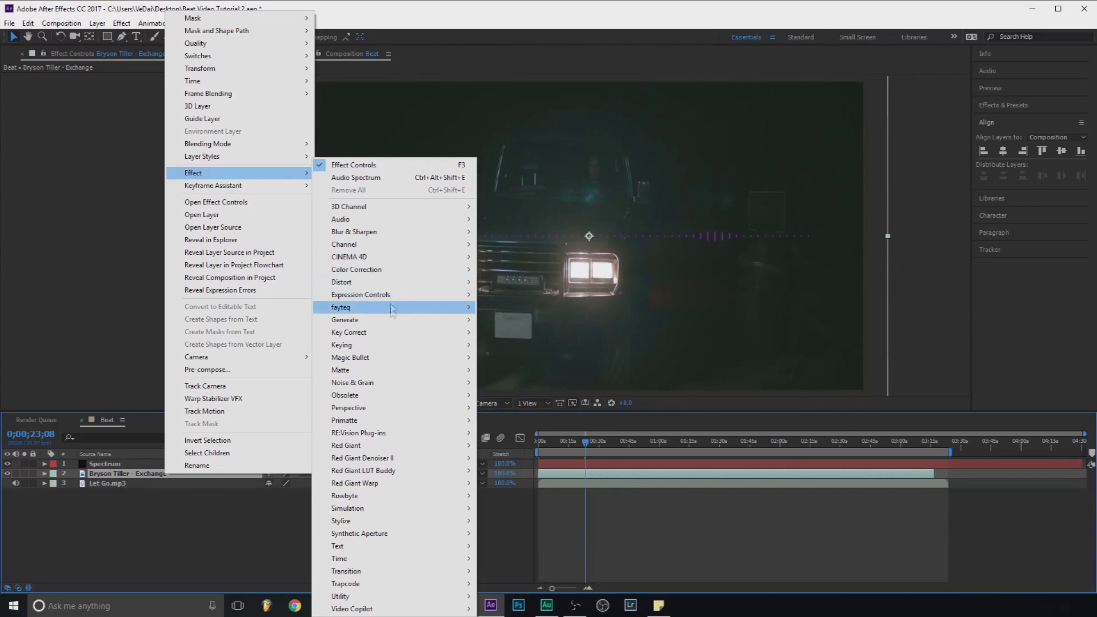
mouse_move(408, 235)
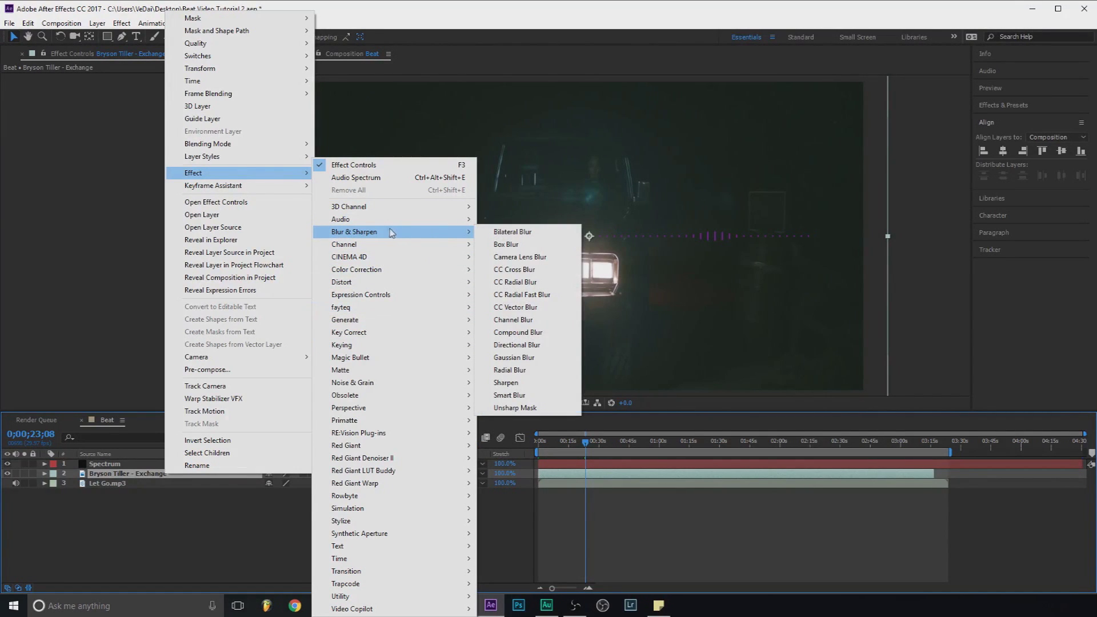
left_click(508, 256)
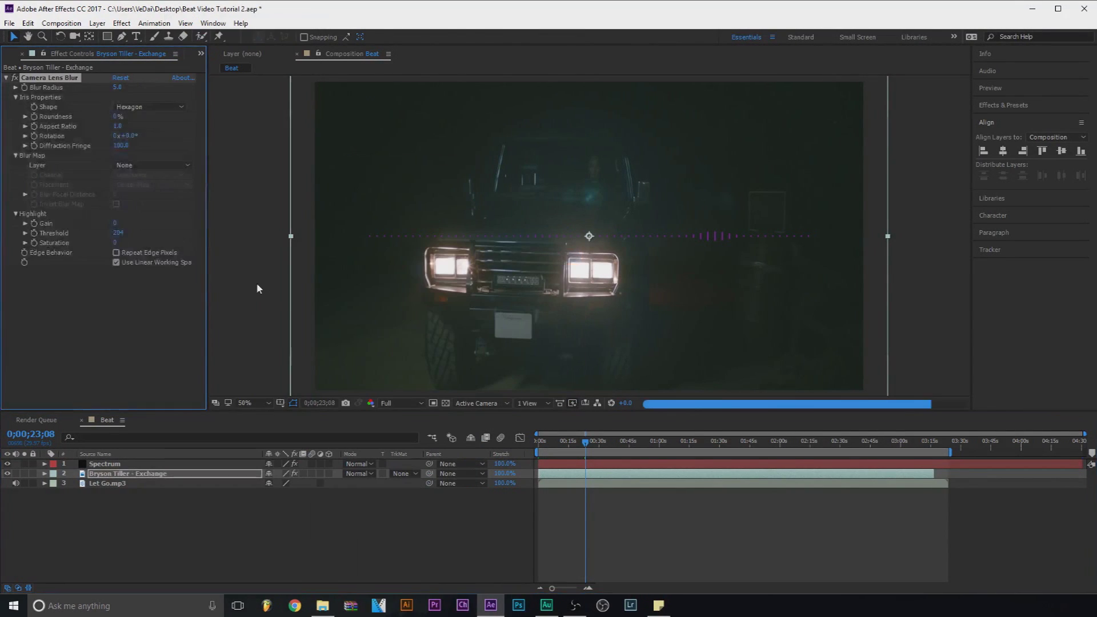
Set Camera Lens Blur's iris shape to Decagon and its Blur Radius to 17, and collapse the effect
left_click(150, 107)
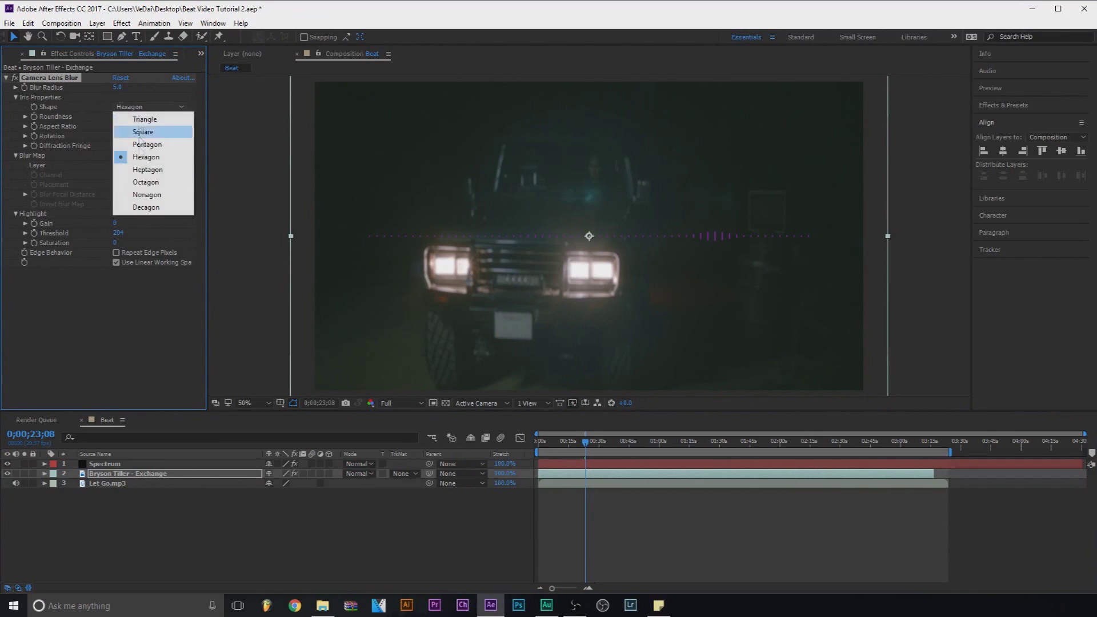
left_click(149, 208)
left_click_drag(117, 90, 131, 99)
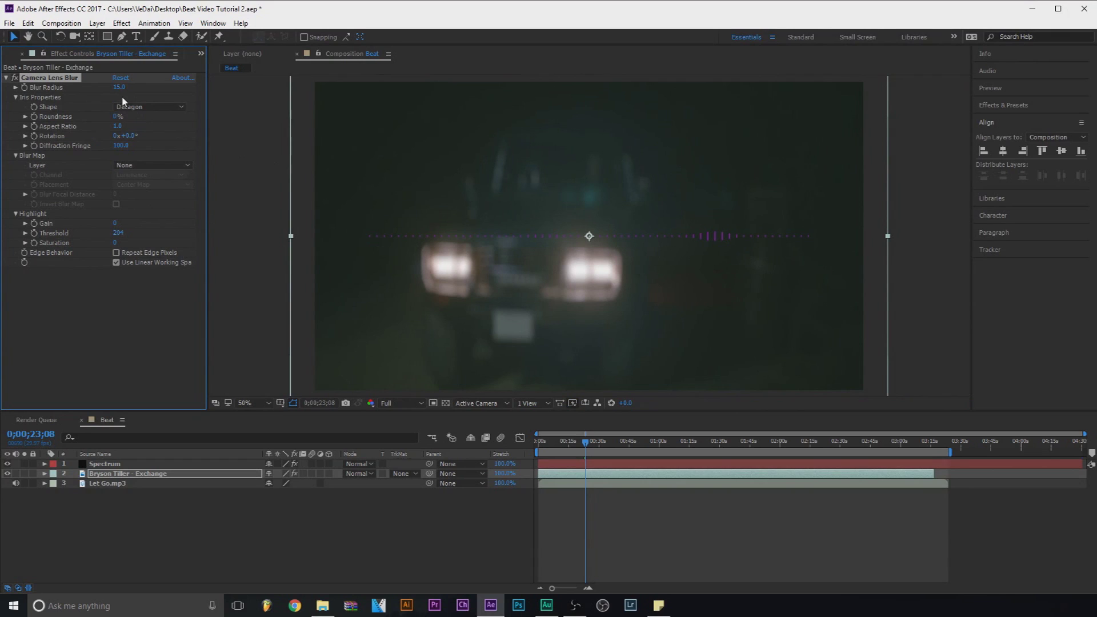
left_click_drag(118, 92, 122, 92)
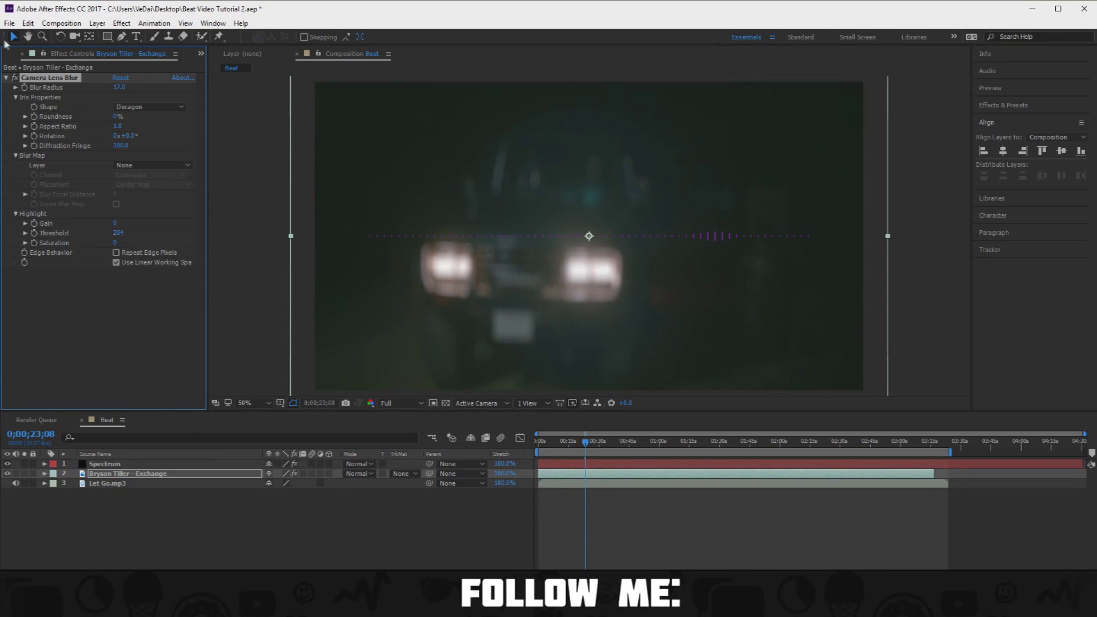
left_click(6, 77)
Add the Black & White color correction effect to the video layer and collapse its settings
right_click(56, 143)
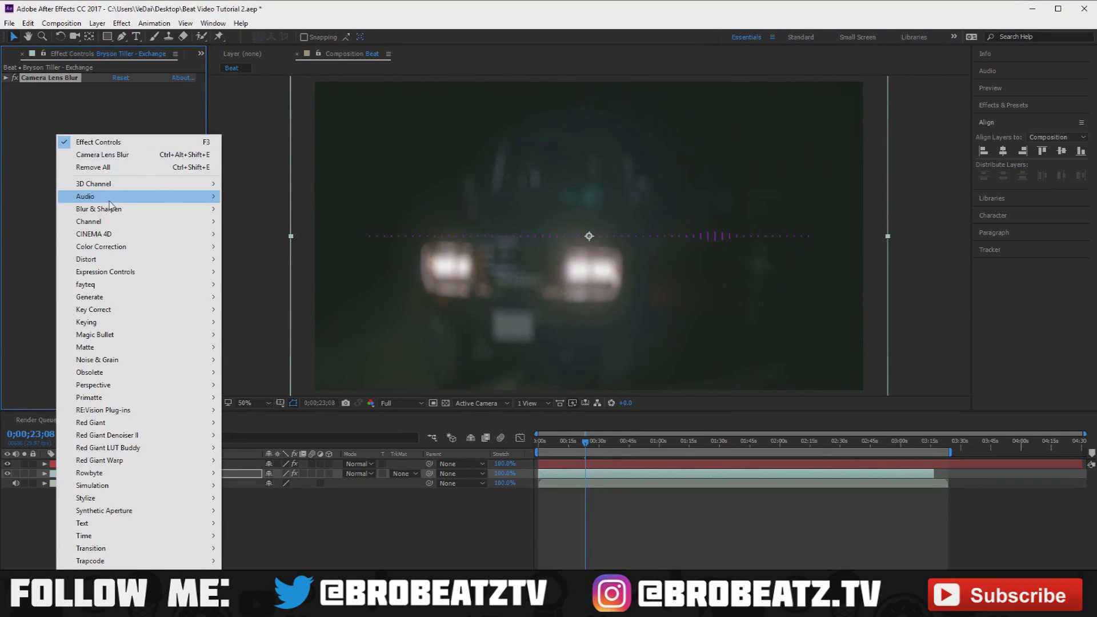
mouse_move(123, 248)
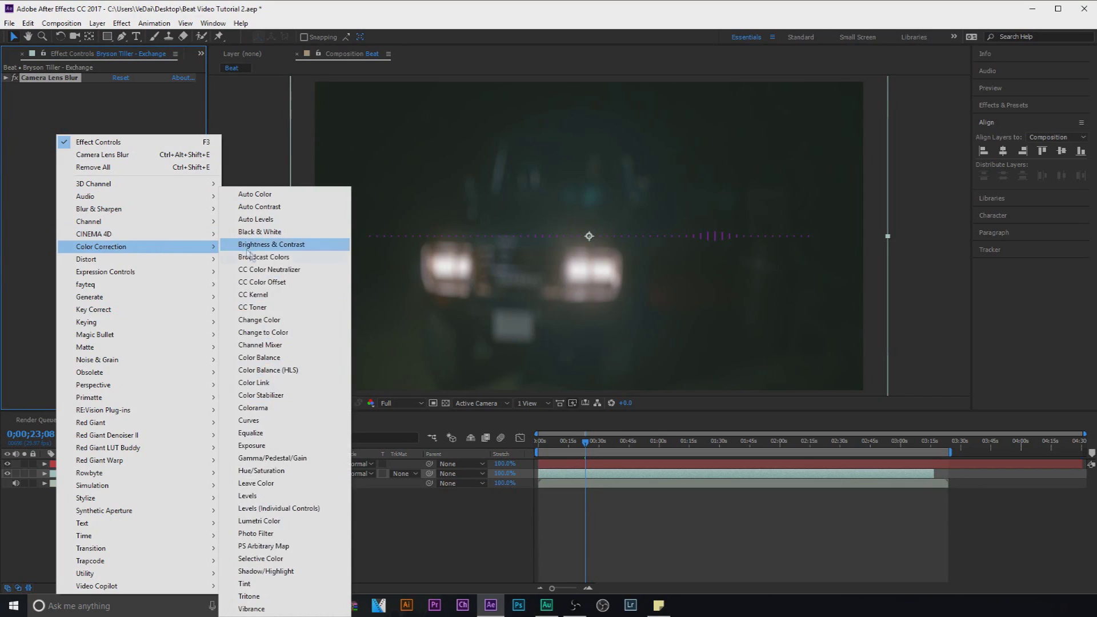
left_click(259, 231)
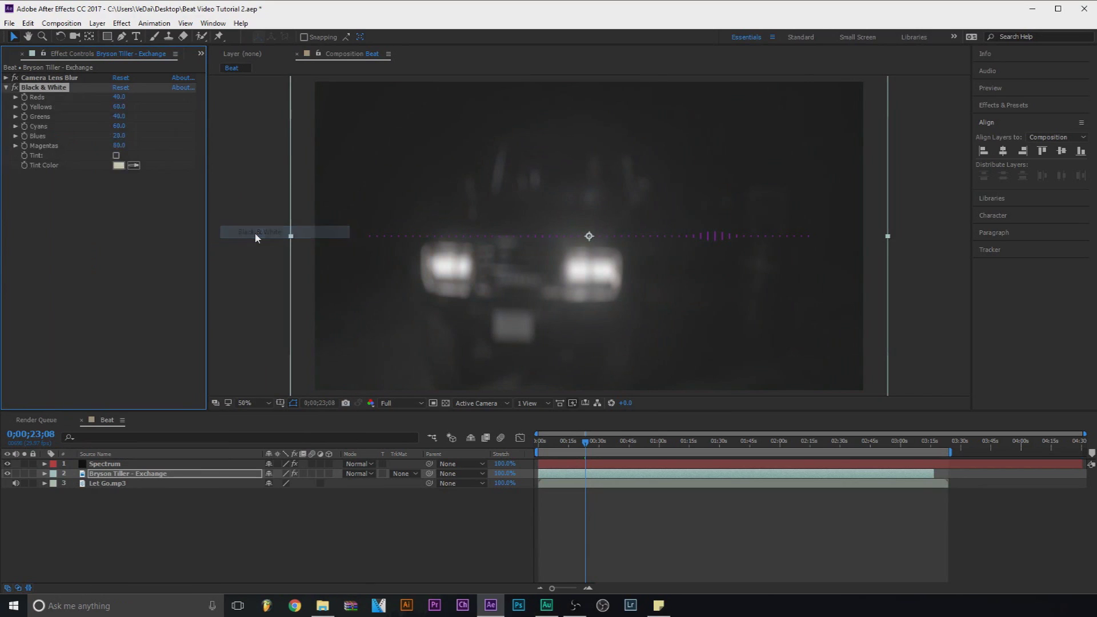
left_click(5, 87)
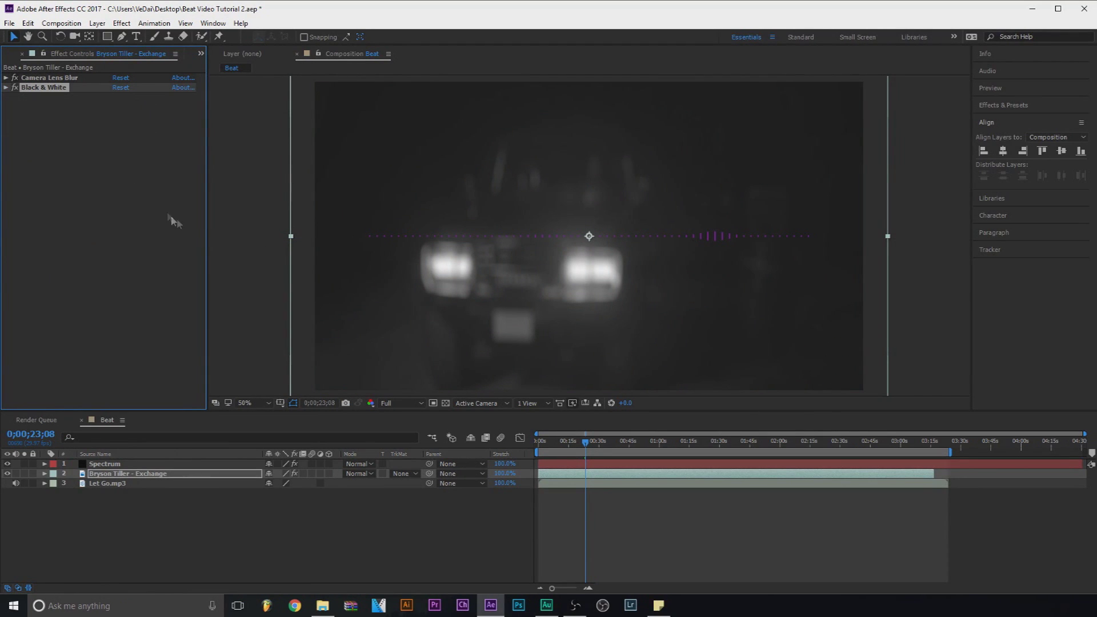
Add the Photo Filter color correction effect to the video layer and set its Filter to Custom
right_click(130, 150)
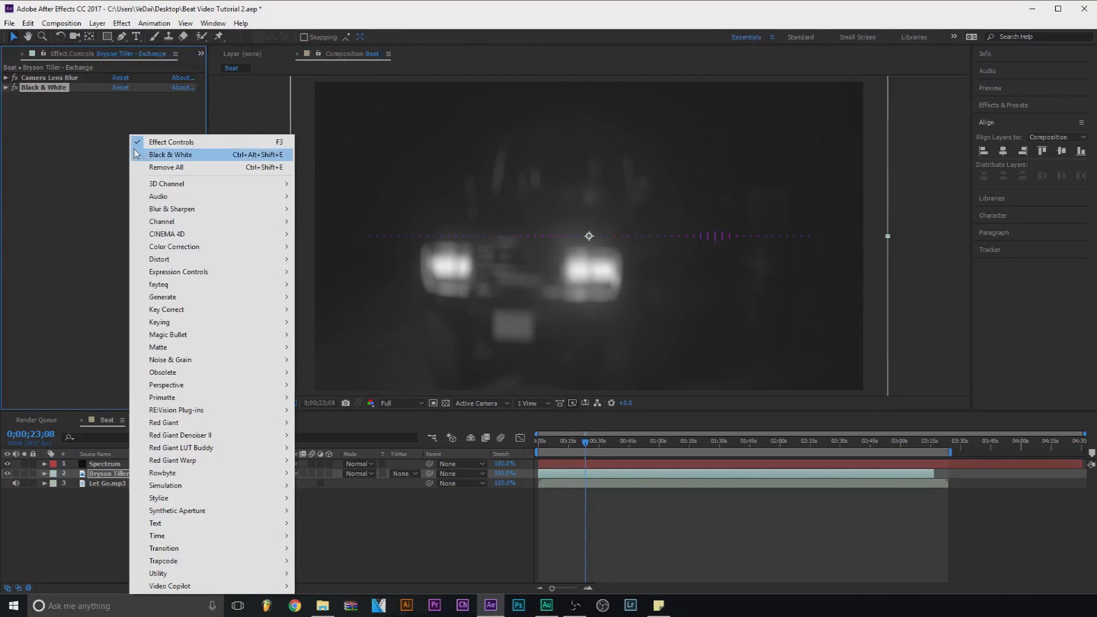
mouse_move(217, 251)
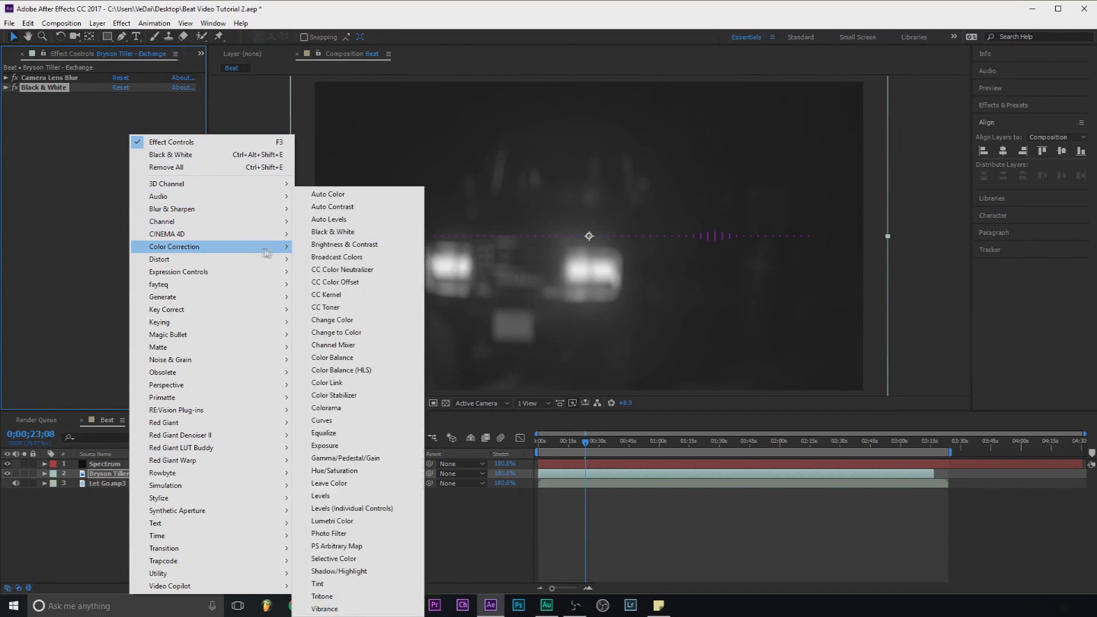
left_click(353, 537)
left_click(152, 107)
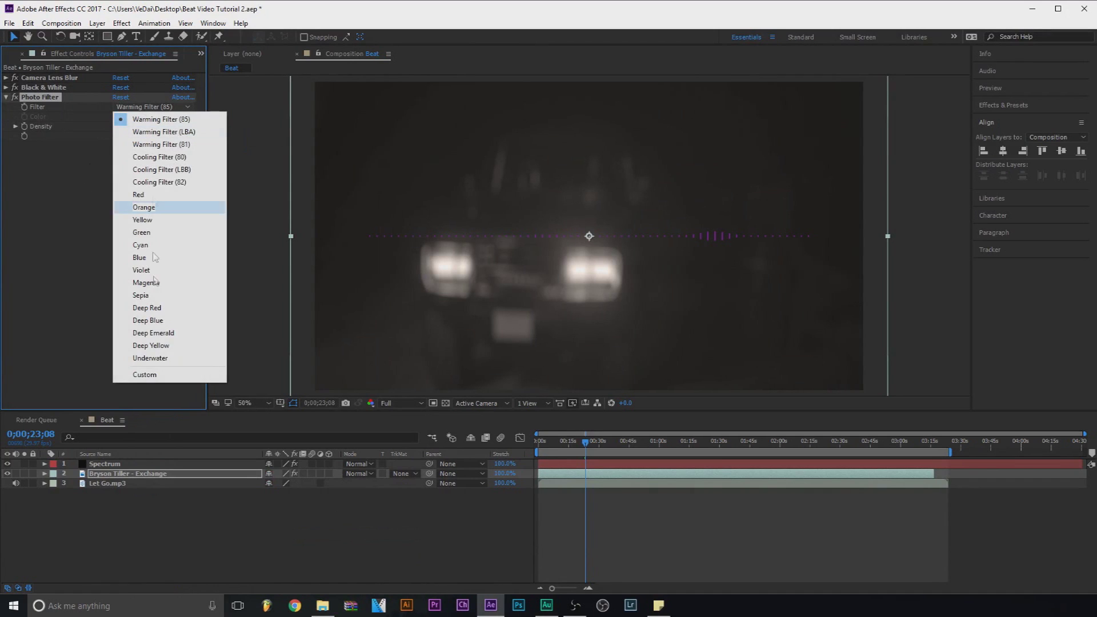
left_click(134, 372)
Change the Photo Filter's custom color from orange to a dark purple
left_click(119, 117)
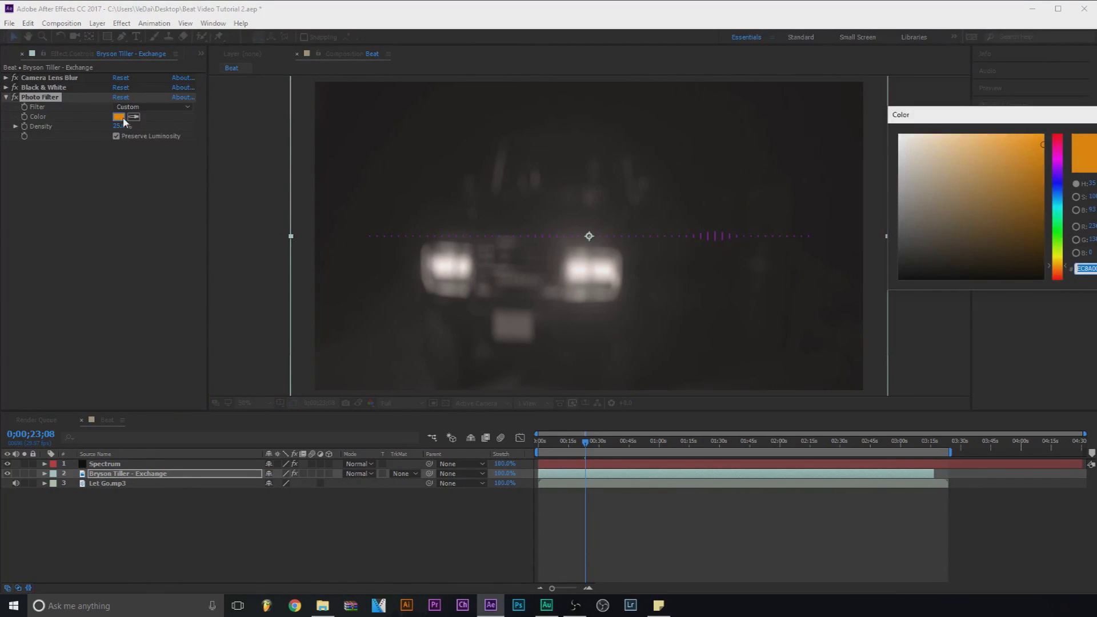
mouse_move(1025, 177)
left_mouse_down()
mouse_move(929, 264)
mouse_move(905, 171)
mouse_move(983, 247)
left_mouse_up()
left_click(1016, 190)
left_click_drag(1060, 246, 1060, 179)
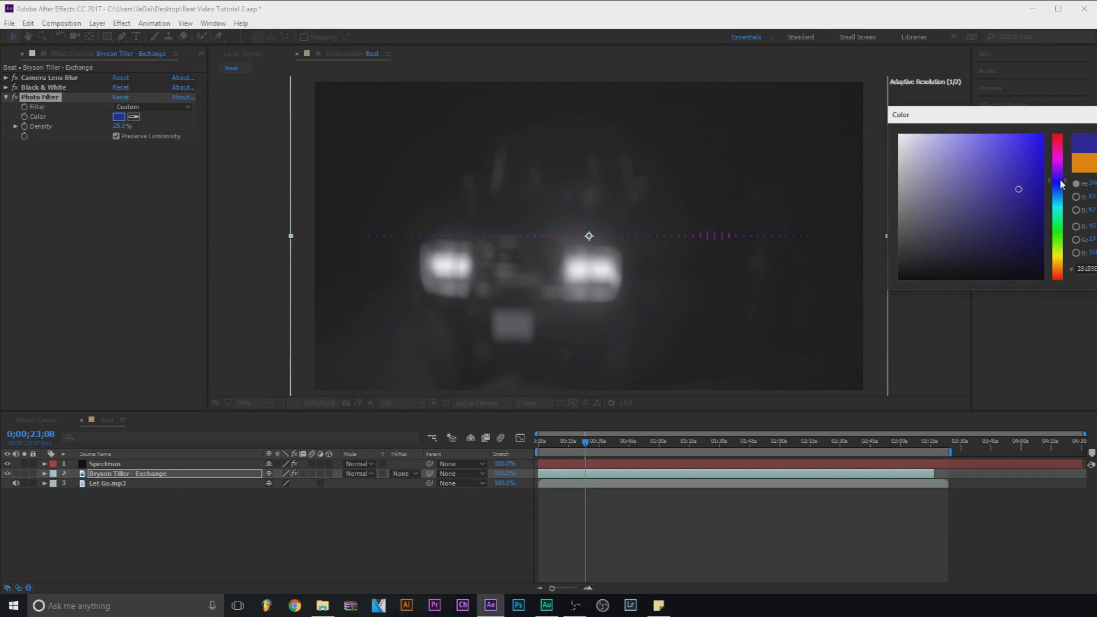
left_click(1026, 174)
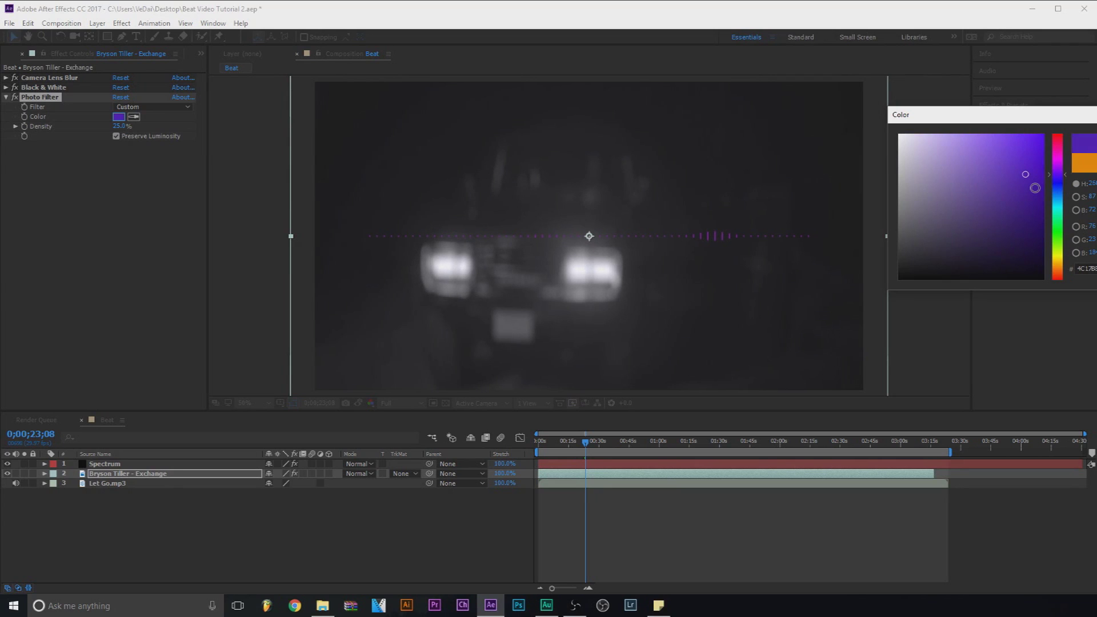
left_click(1051, 170)
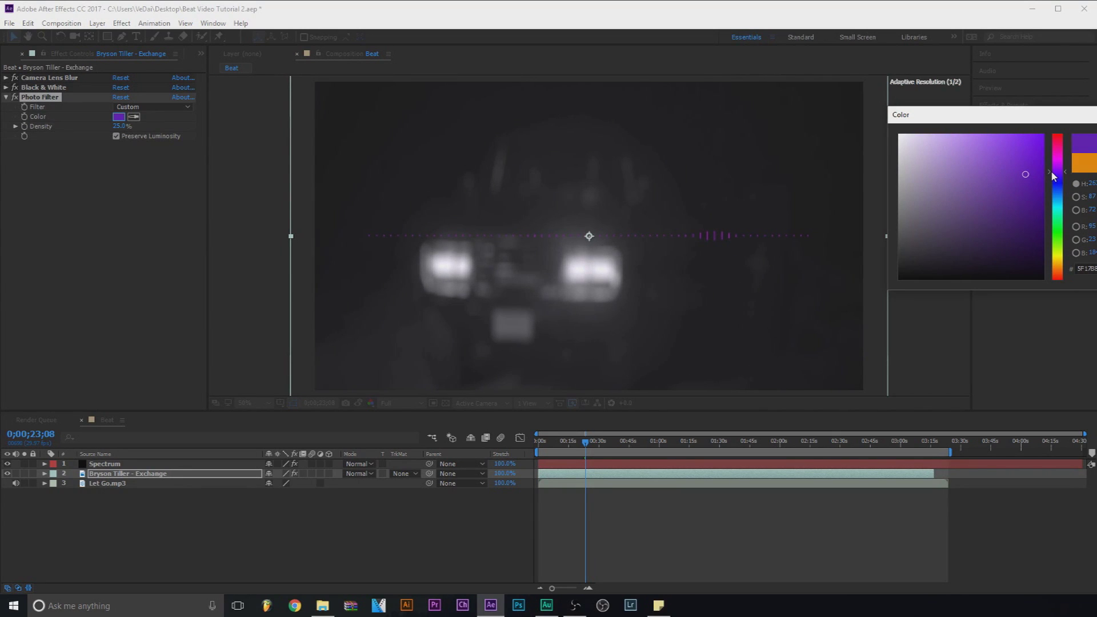
left_click(1031, 183)
left_click(1027, 212)
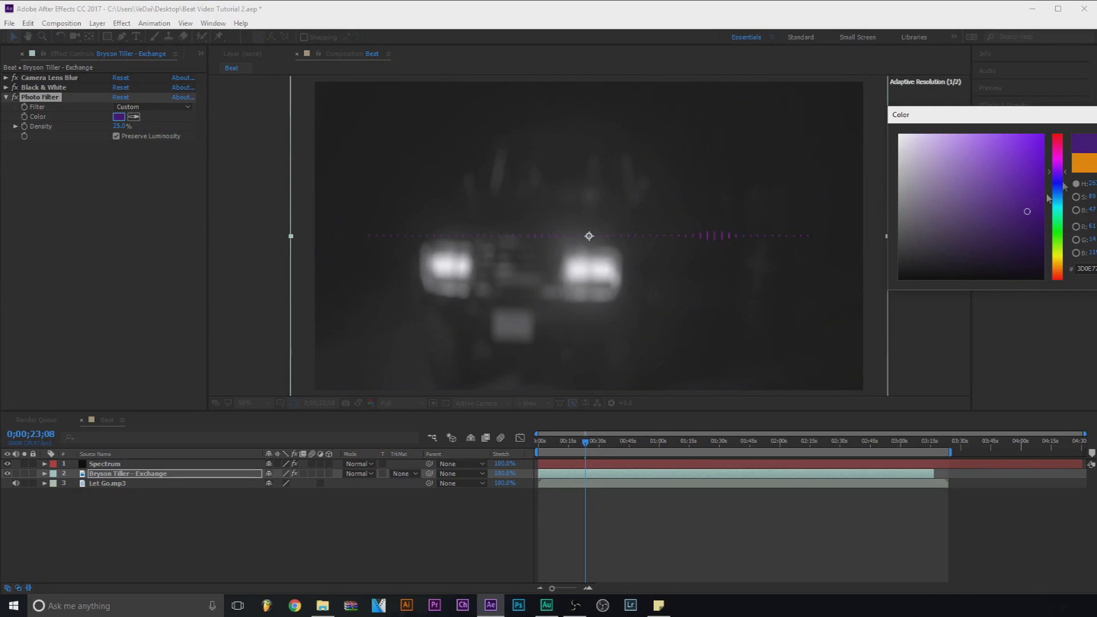
key("Return")
Set the Photo Filter's Density to 100% and turn off Preserve Luminosity
left_click_drag(120, 127, 508, 144)
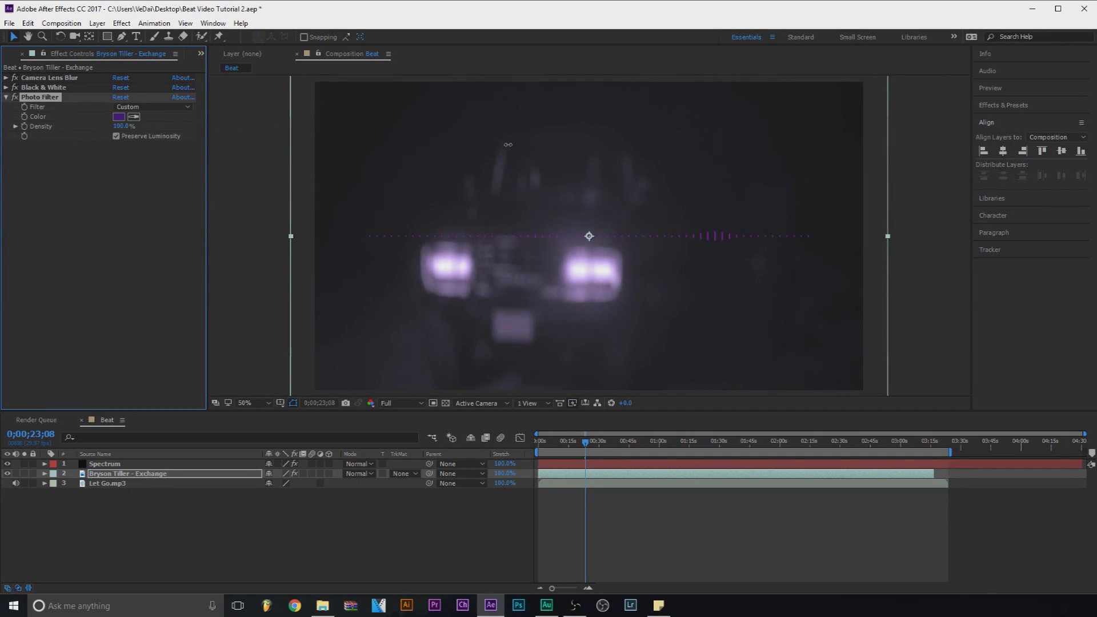
left_click(116, 137)
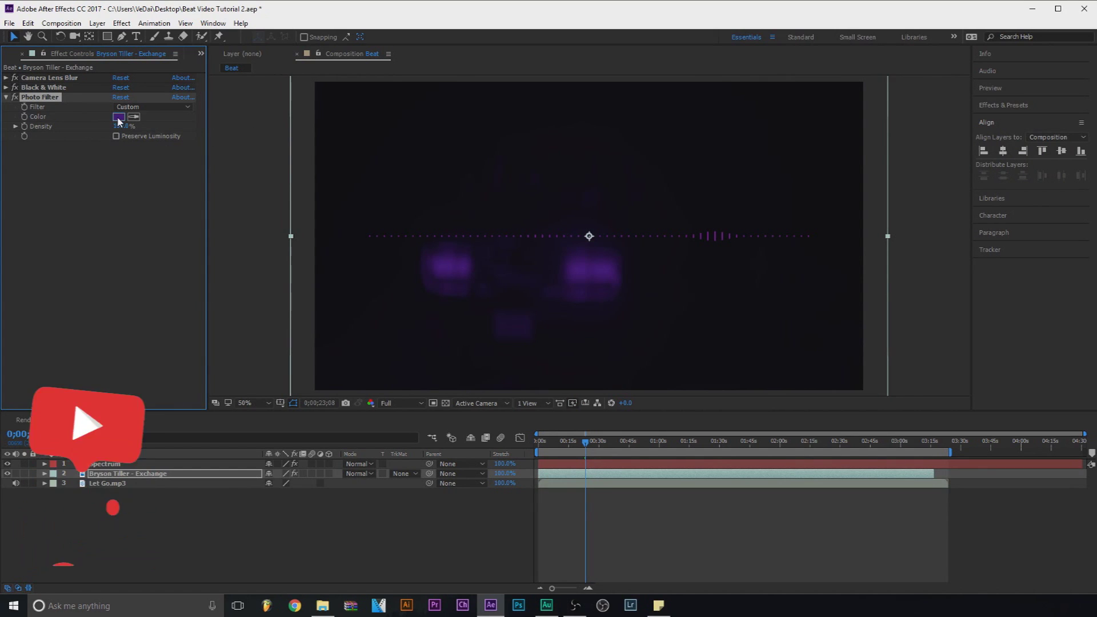
Brighten the Photo Filter's color to vivid purple 9600FF, checking it on the frame at about 35 seconds
left_click(119, 116)
left_click(1027, 189)
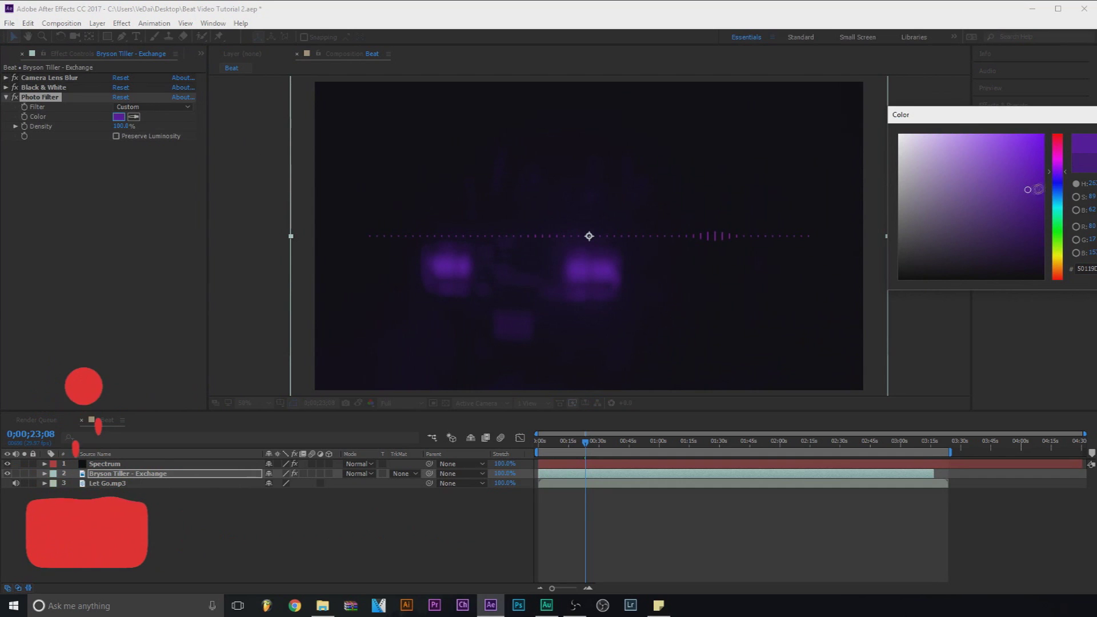
left_click(1058, 166)
left_click_drag(1057, 170, 1058, 173)
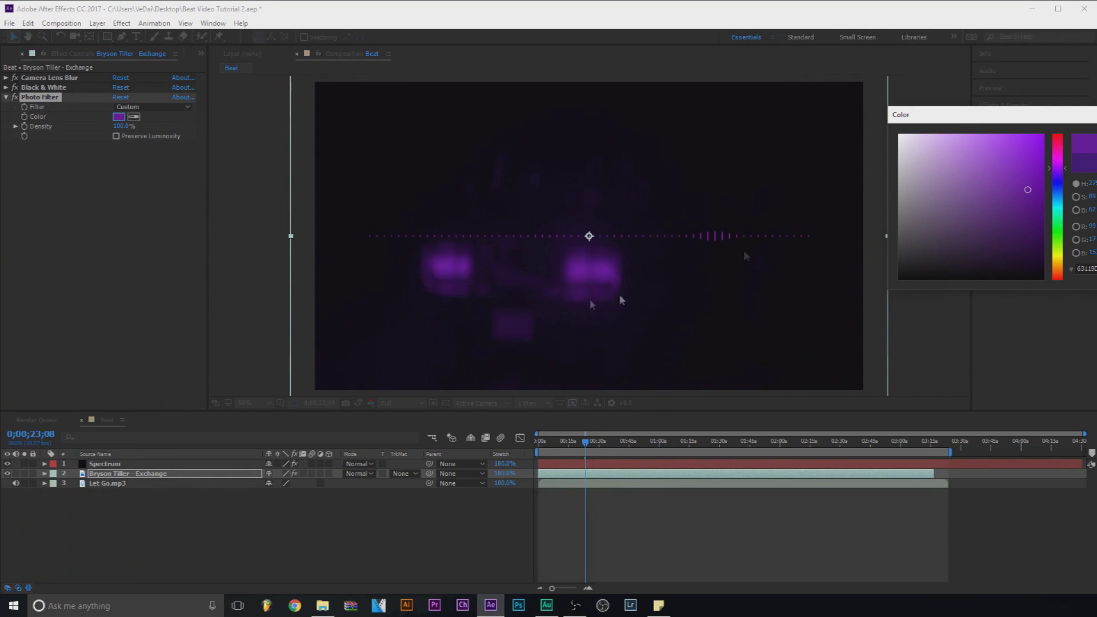
key("Return")
left_click_drag(582, 442, 610, 445)
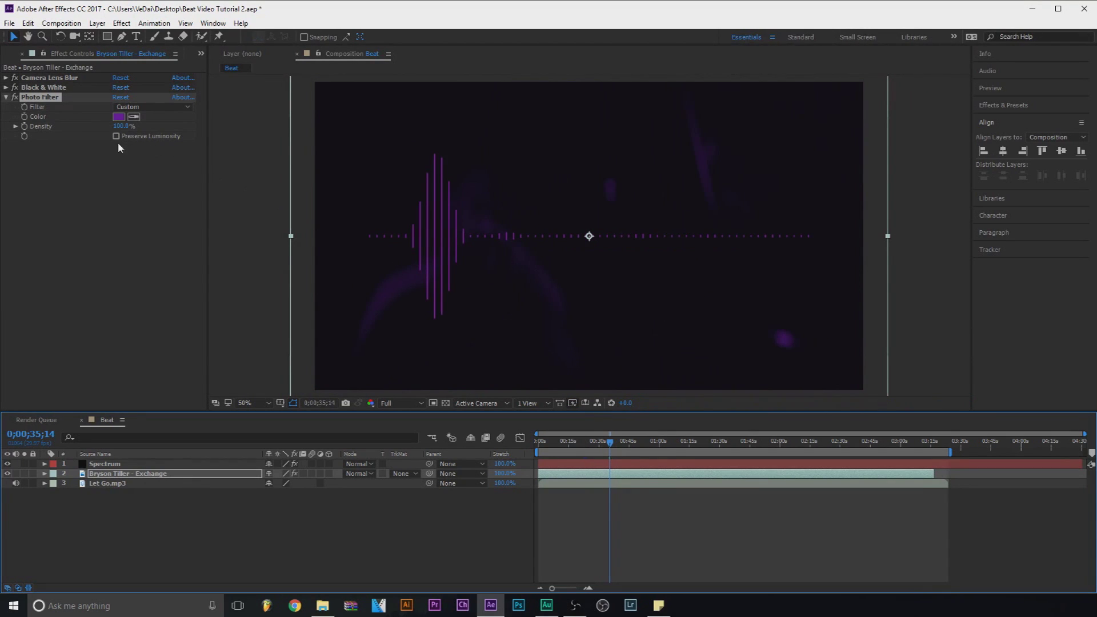
left_click(118, 116)
mouse_move(1013, 180)
left_mouse_down()
mouse_move(1020, 147)
mouse_move(1056, 115)
left_mouse_up()
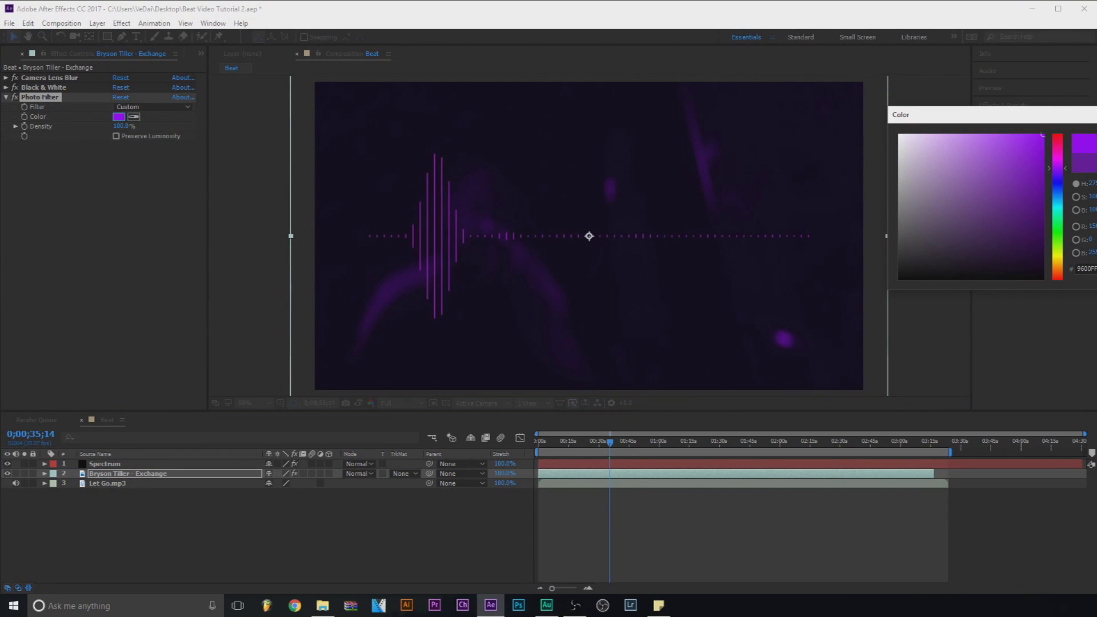
key("Return")
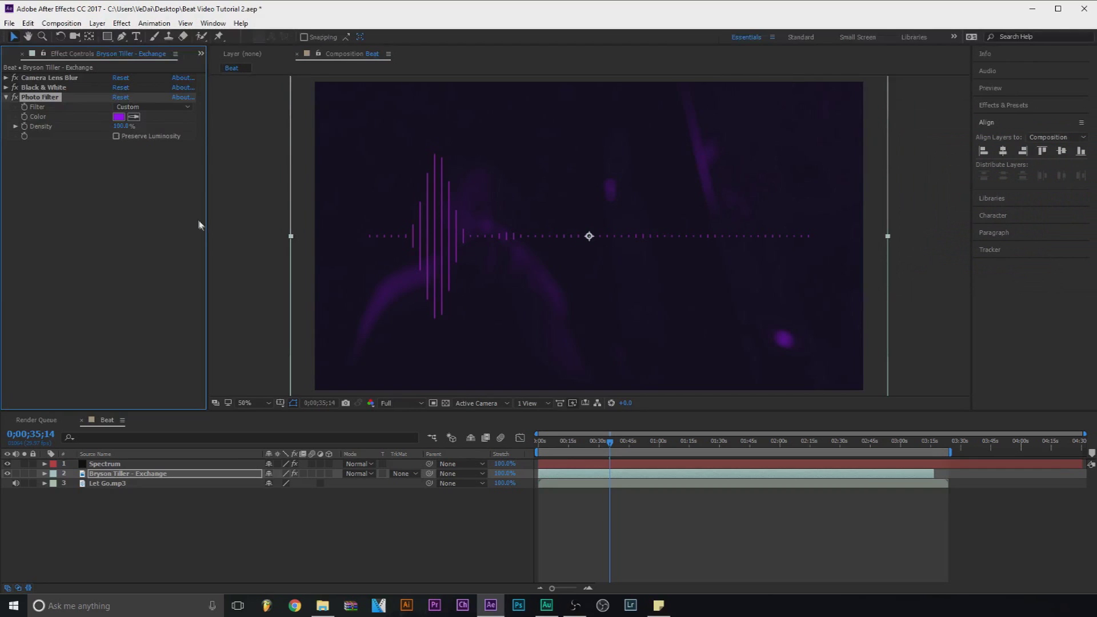
With the time at about 53 seconds, set the Spectrum layer's Audio Spectrum Inside Color to white
left_click_drag(615, 449, 649, 450)
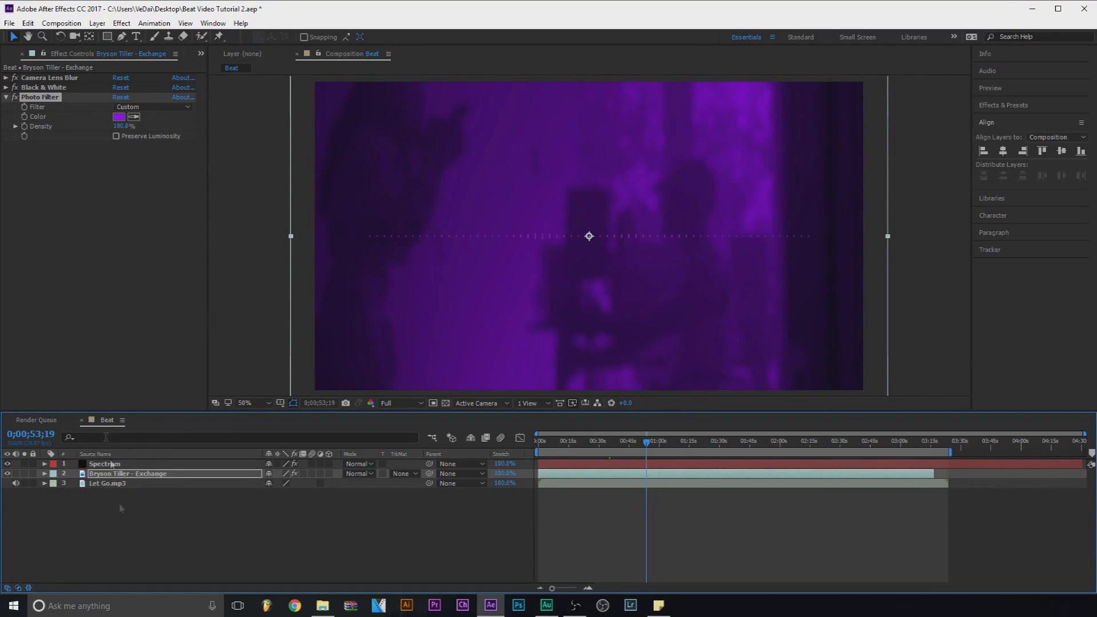
left_click(111, 463)
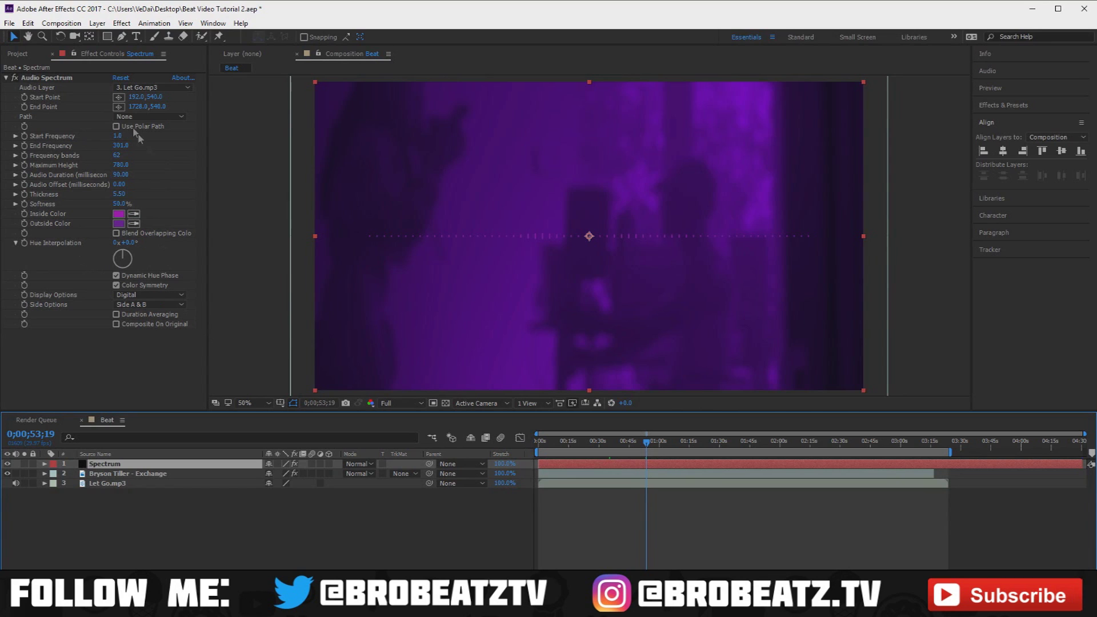
left_click(118, 214)
left_click(899, 135)
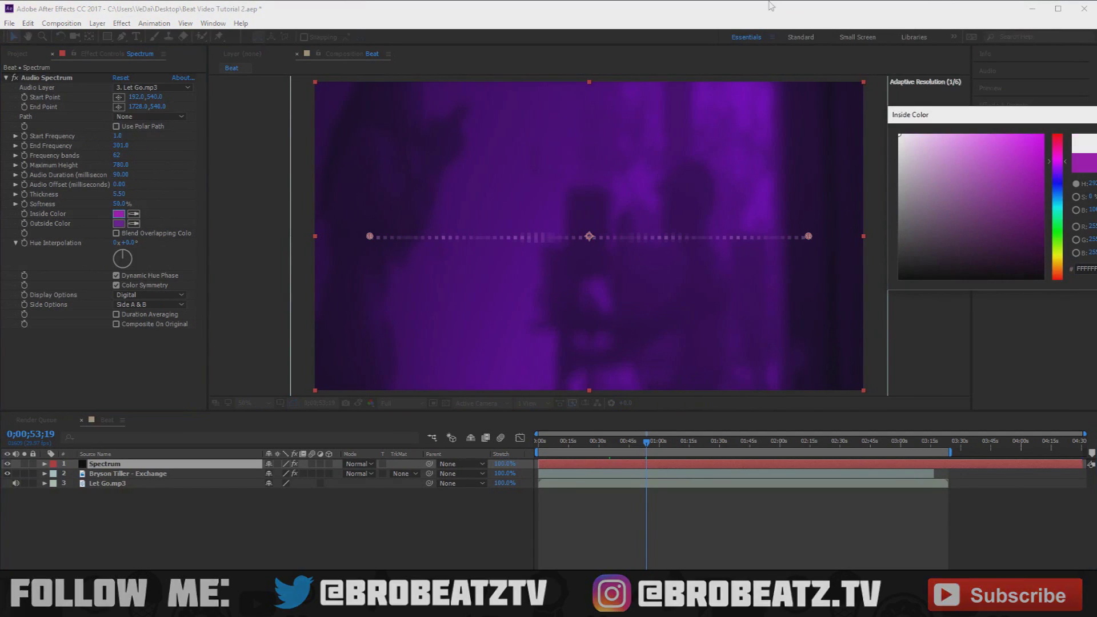
key("Return")
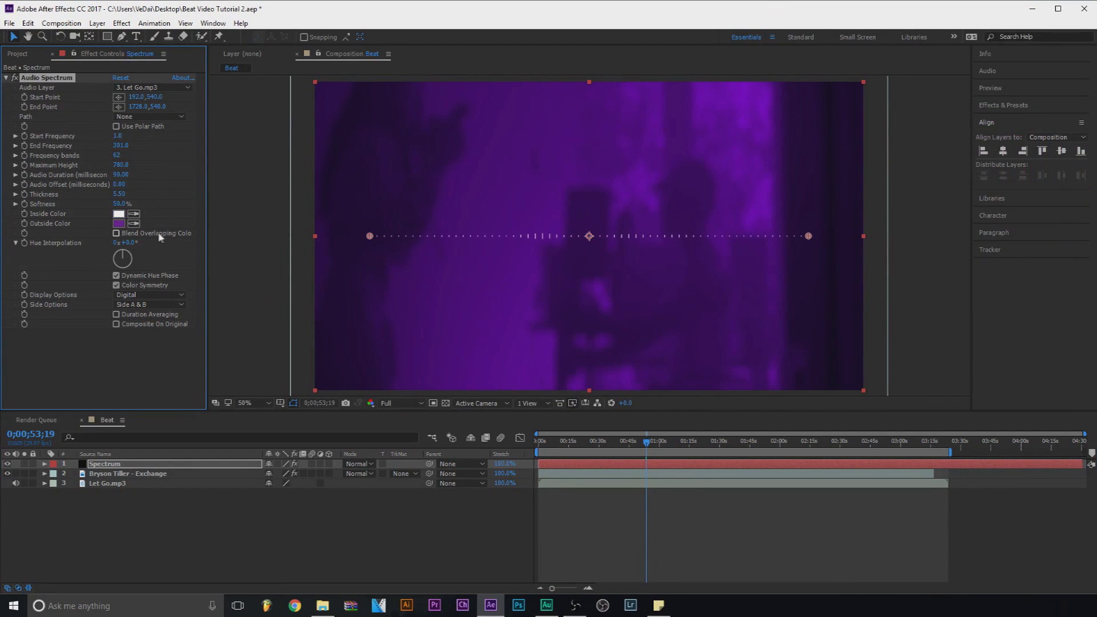
Set the Audio Spectrum's Outside Color to a lighter purple and its Side Options to Side B, and check the frame at about 36 seconds
left_click(118, 224)
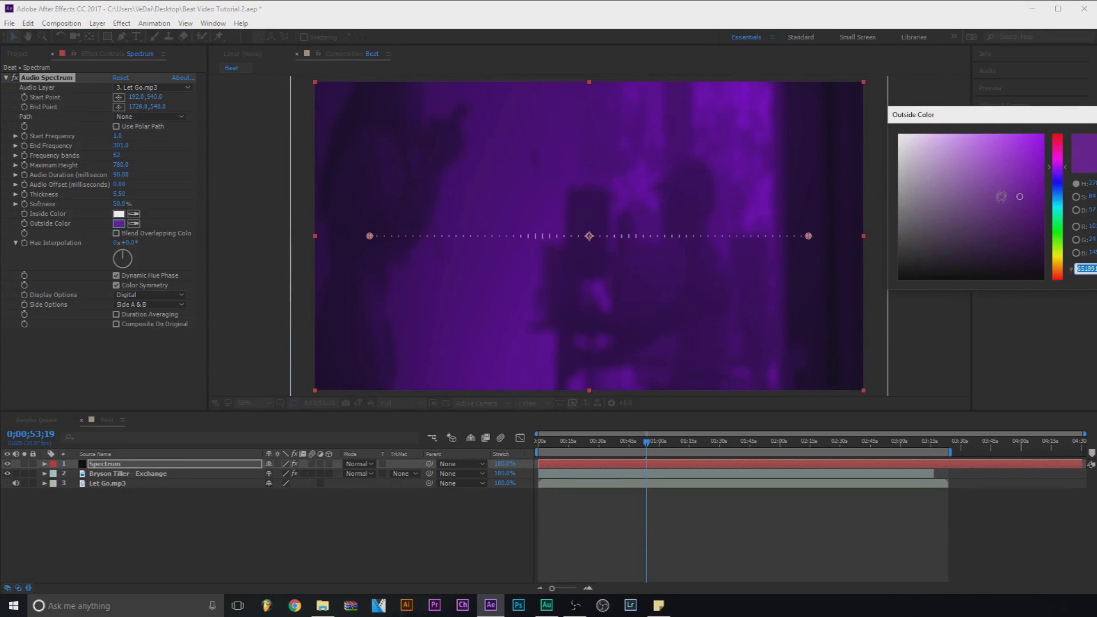
left_click(1006, 153)
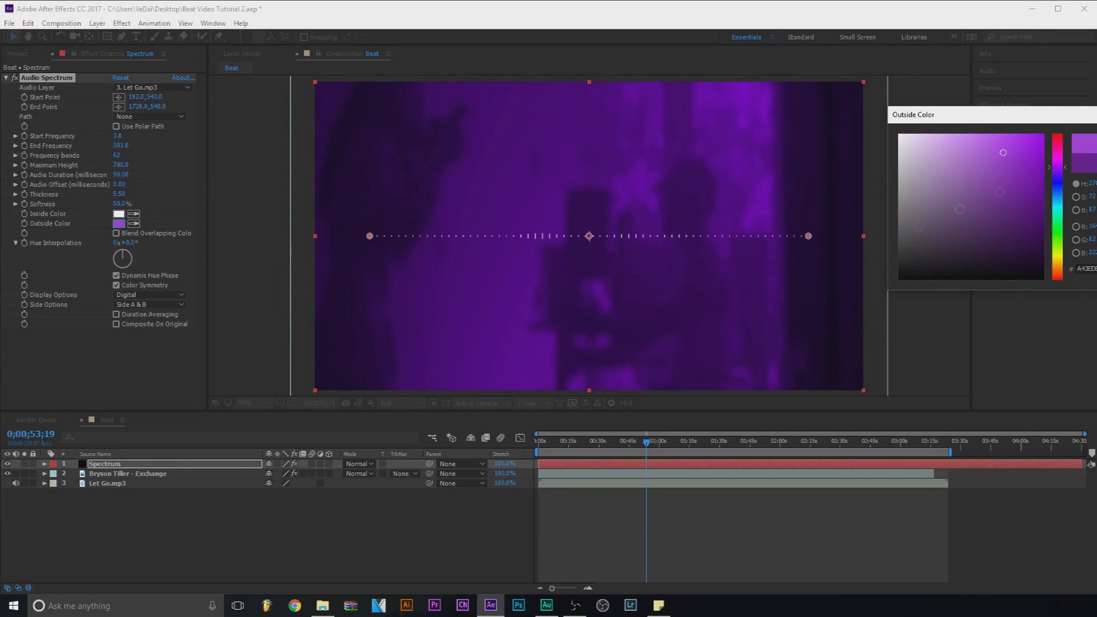
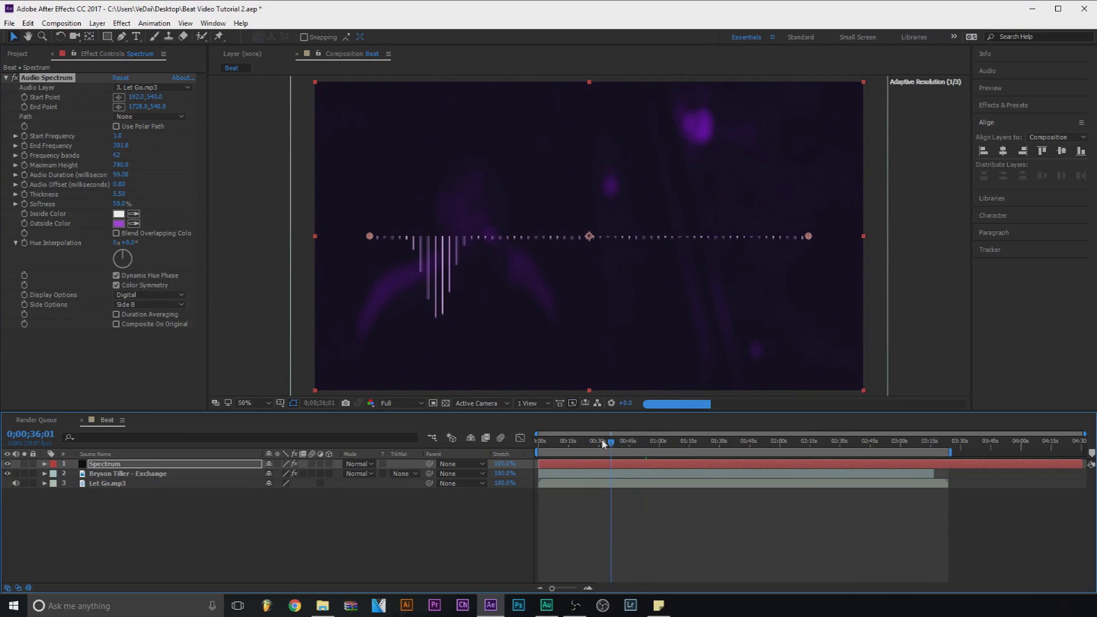
scroll(537, 323, "down", 2)
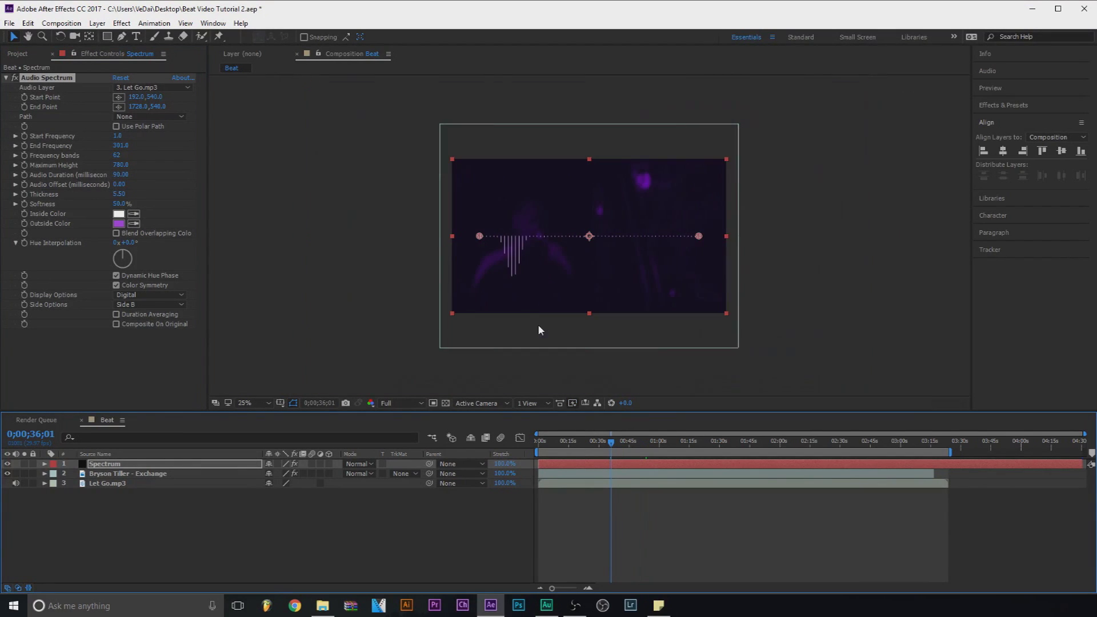
scroll(537, 323, "up", 2)
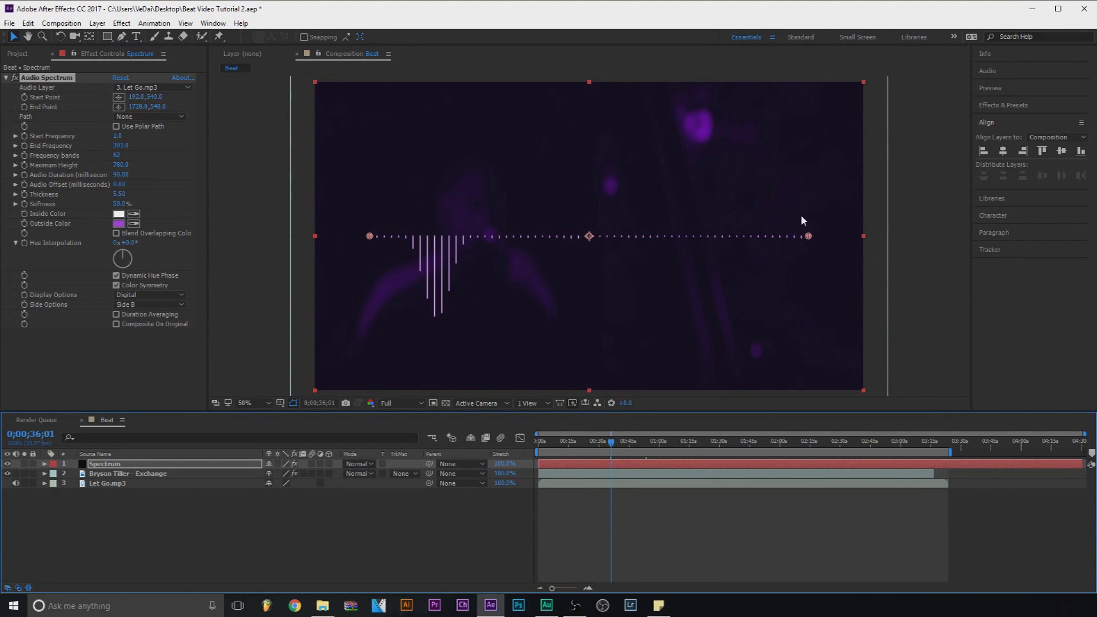
Trim the end of the Bryson Tiller - Exchange layer to about 41 seconds
left_click(155, 474)
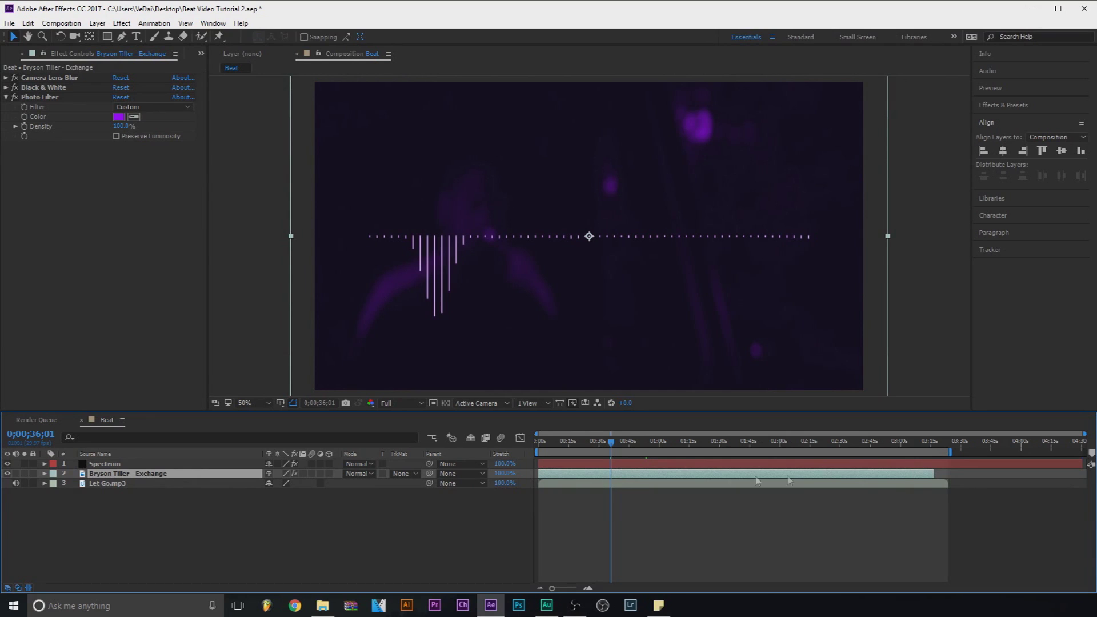
left_click_drag(932, 473, 639, 484)
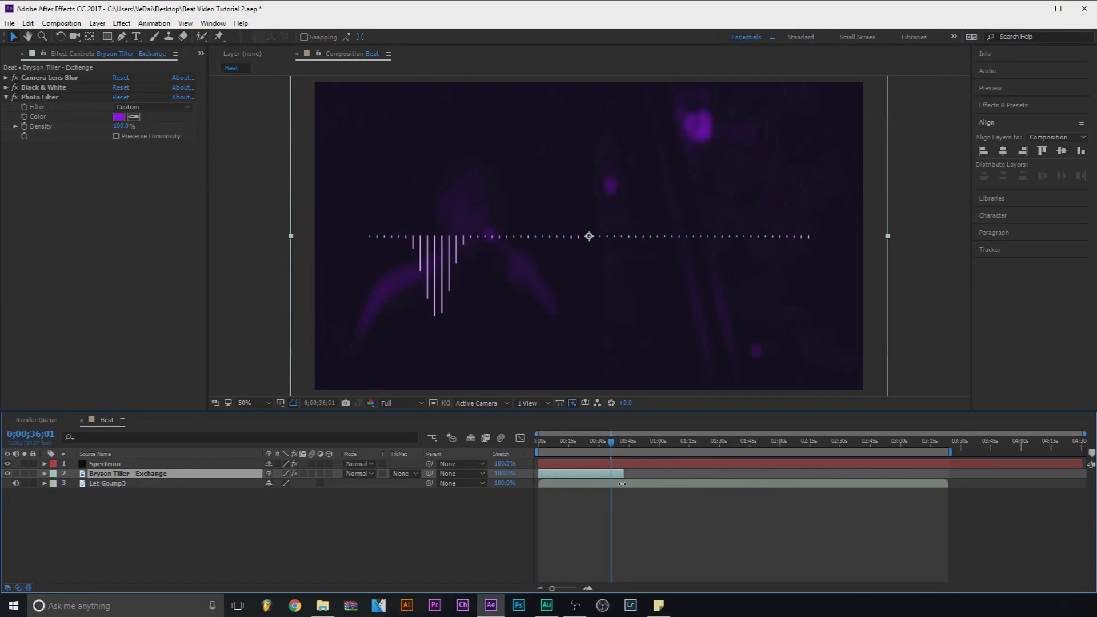
left_click_drag(620, 483, 619, 483)
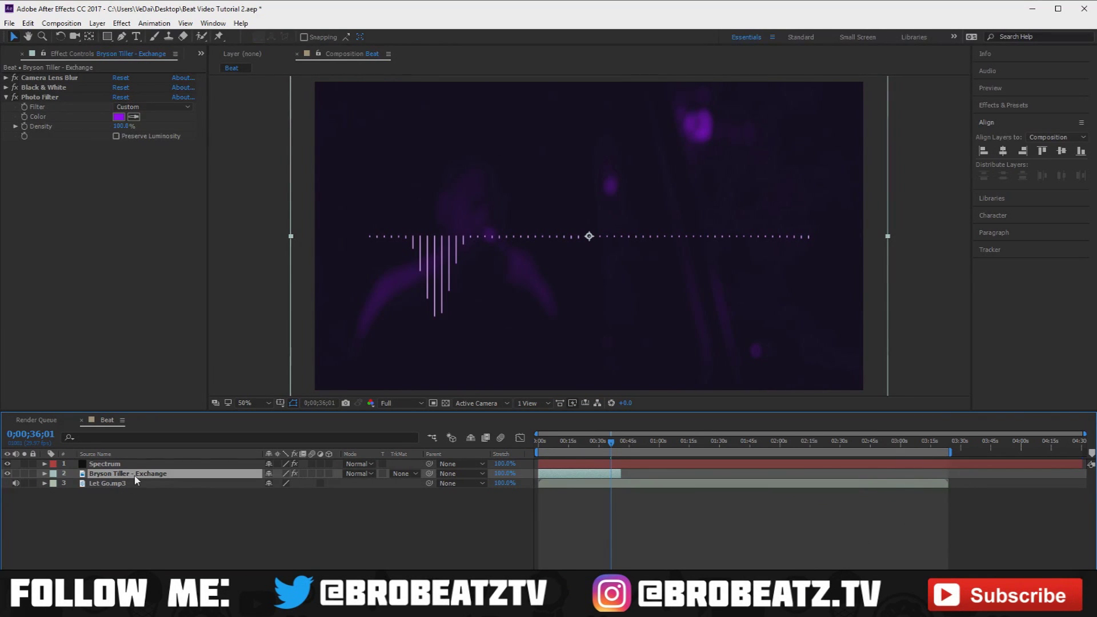
Duplicate the trimmed video layer, place the copy directly after the original's end, and duplicate that copy as well
key("ctrl+d")
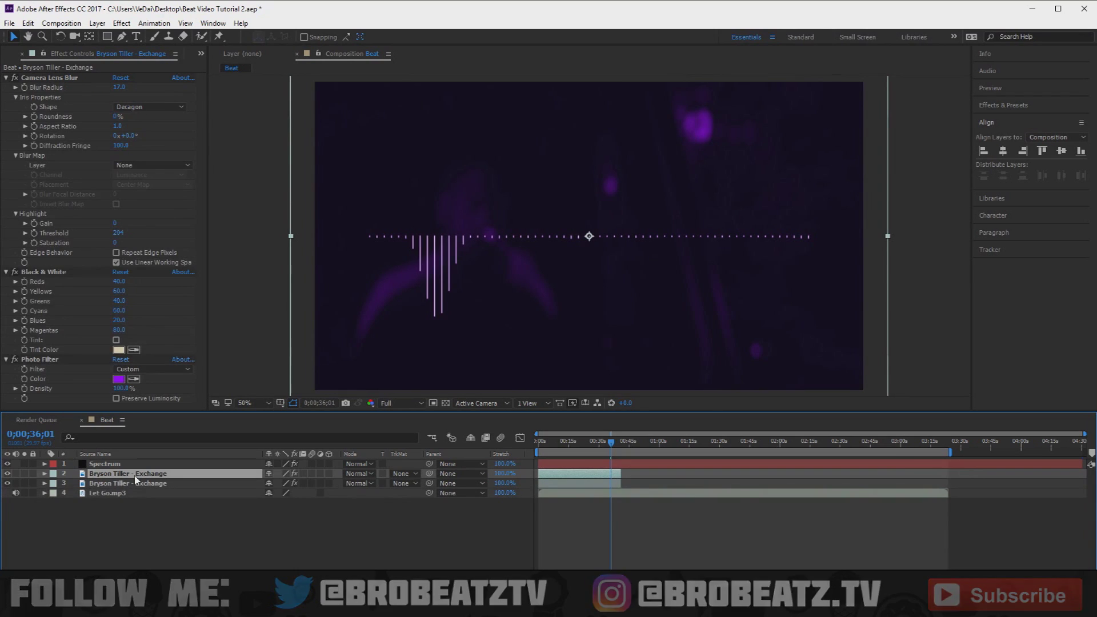
left_click(135, 482)
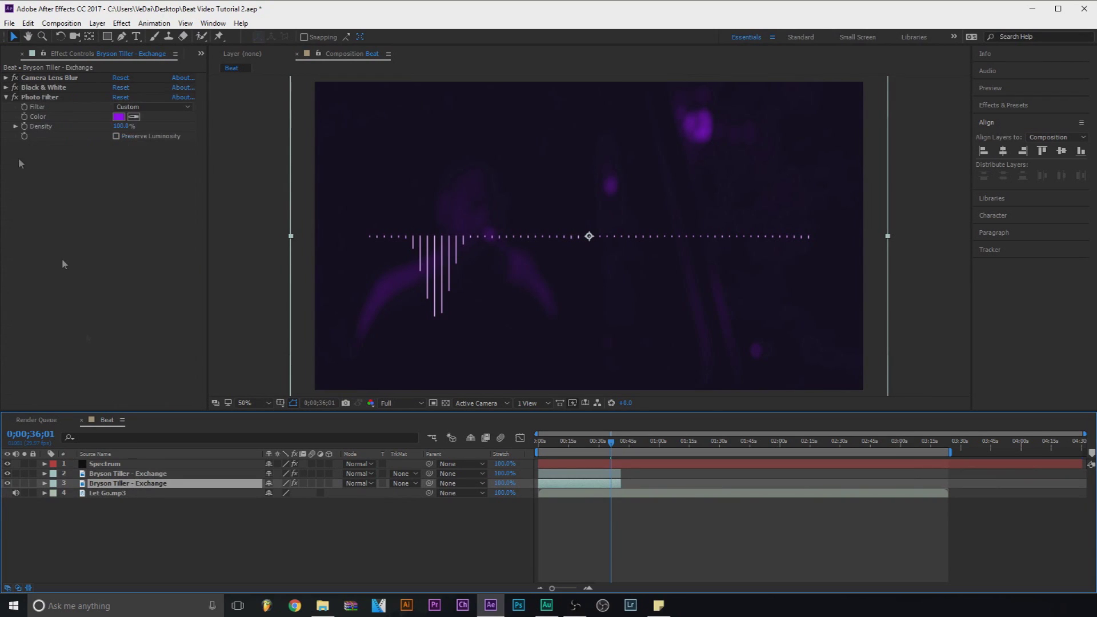
left_click(11, 55)
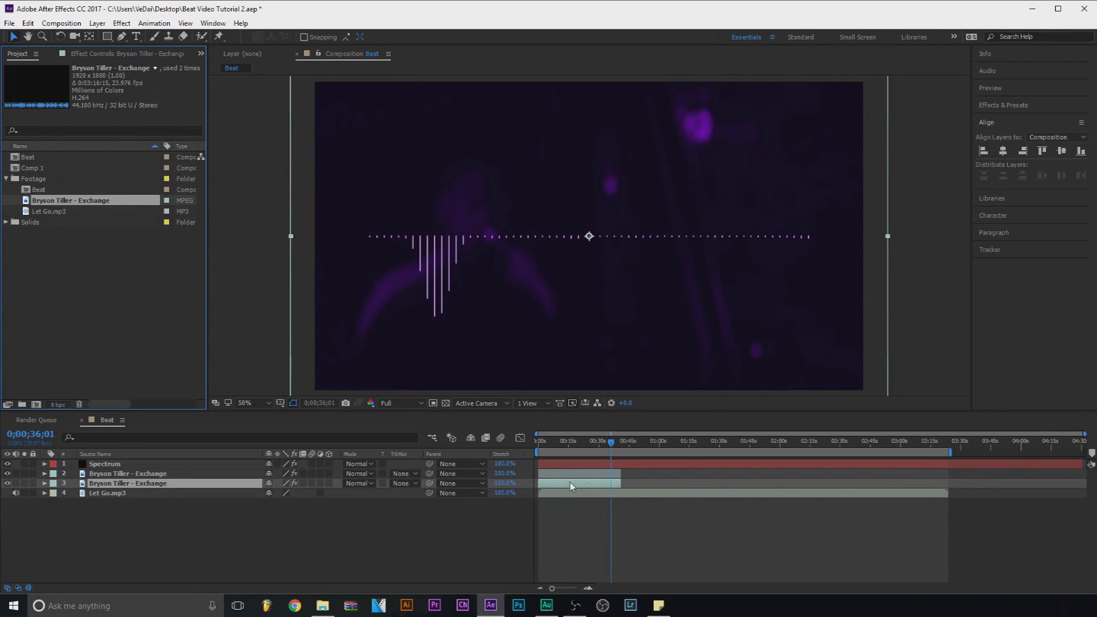
left_click_drag(609, 482, 687, 493)
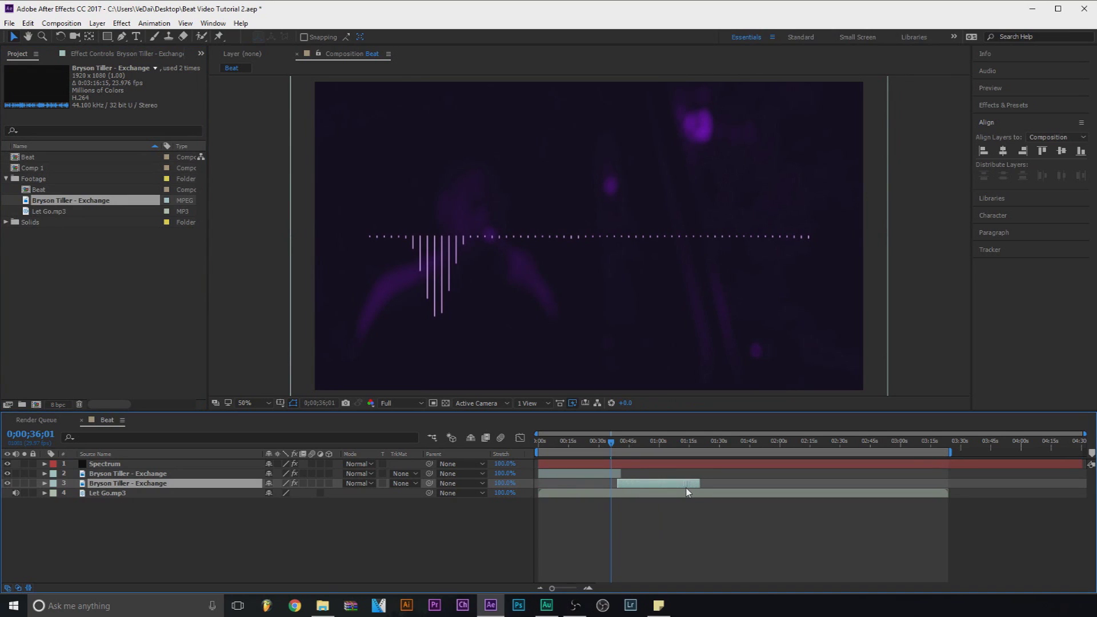
key("ctrl+d")
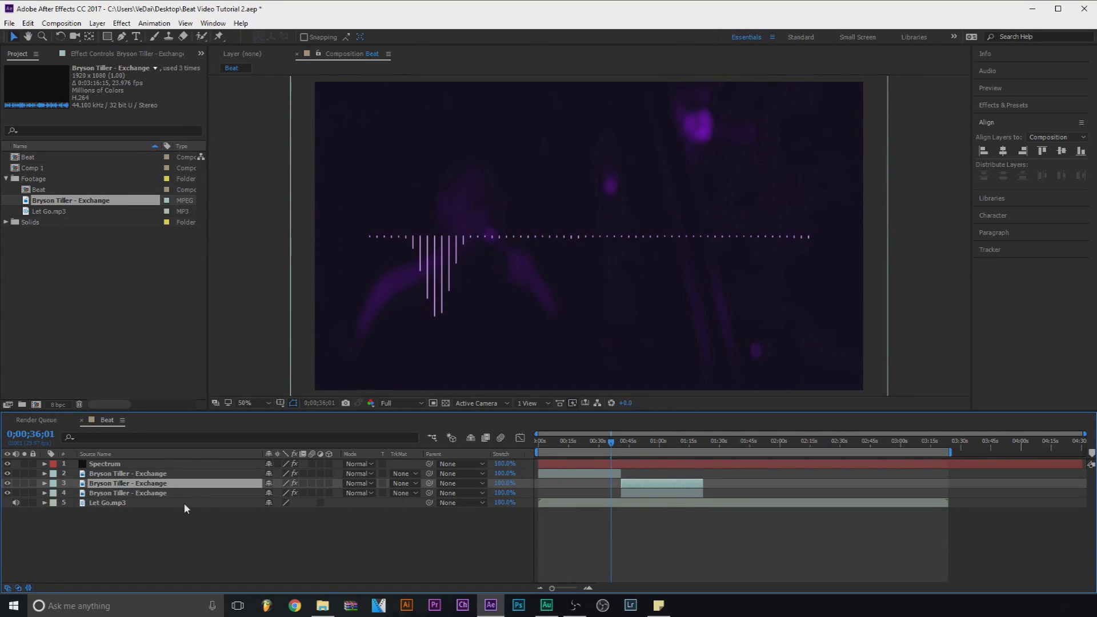
left_click(184, 492)
left_click_drag(663, 493, 713, 498)
left_click_drag(777, 493, 673, 497)
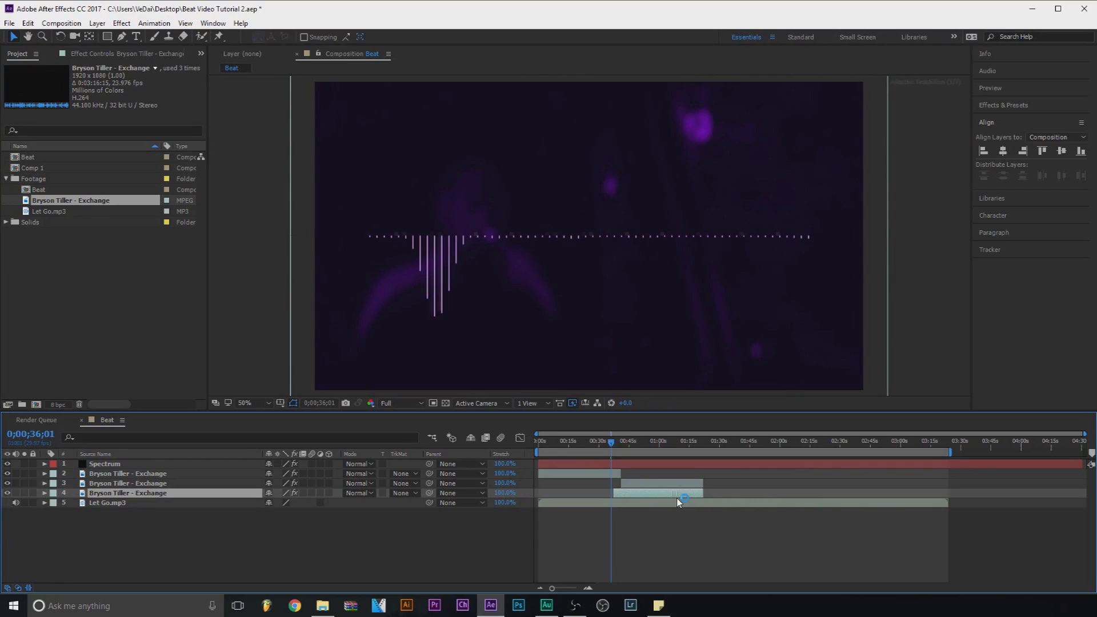
key("ctrl+z")
key("ctrl+z")
Move the video copy on layer 3 so it starts where the layer 4 clip ends
left_click_drag(723, 484, 767, 485)
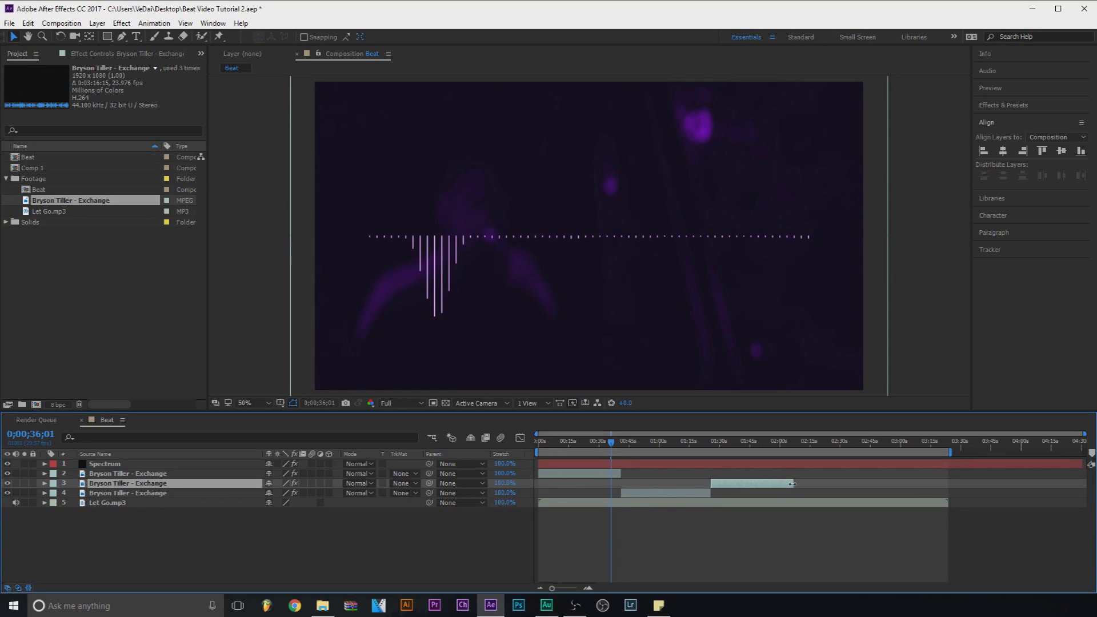
left_click(206, 495)
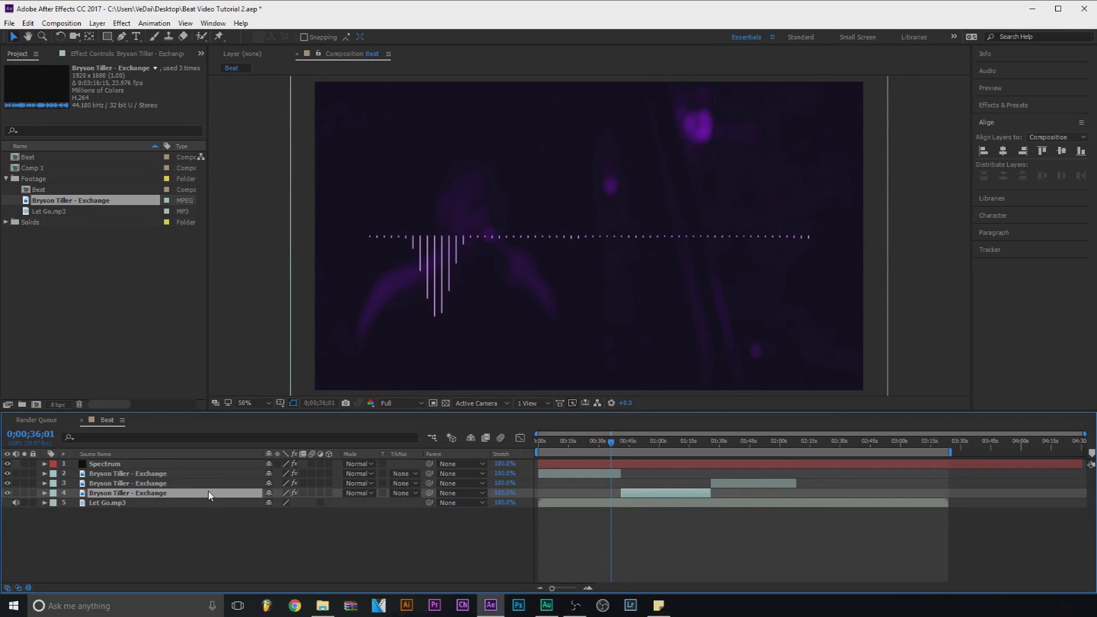
Duplicate the layer 4 video clip and place the copy directly after the end of the layer 3 clip
key("ctrl+d")
left_click_drag(624, 503, 799, 497)
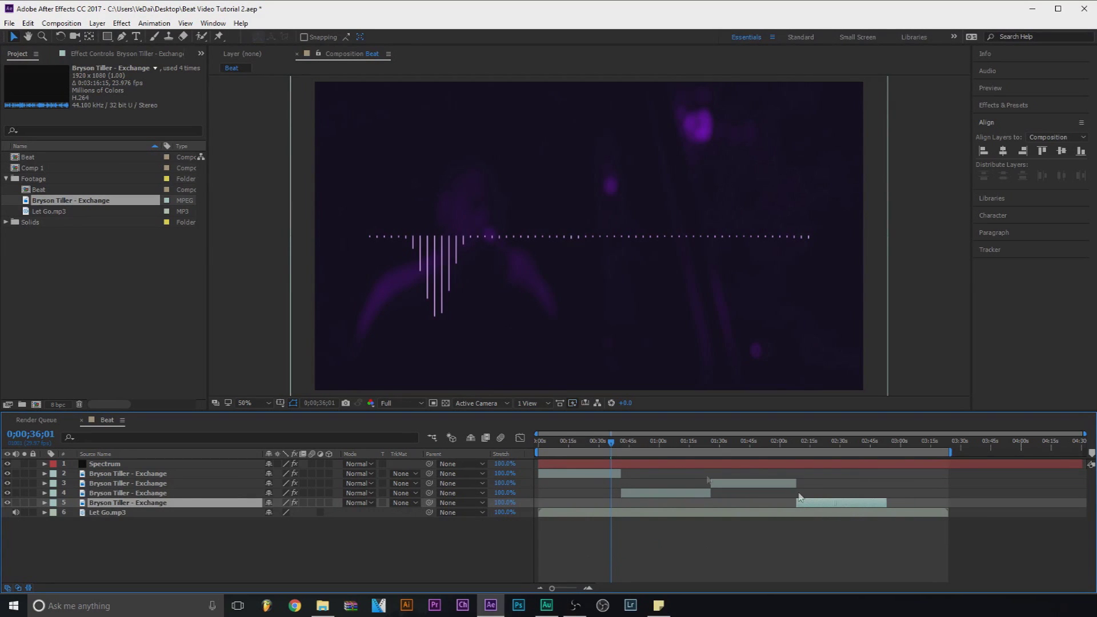
Duplicate the first video clip, place the copy after the last one, and trim its end to match Let Go.mp3
left_click(190, 477)
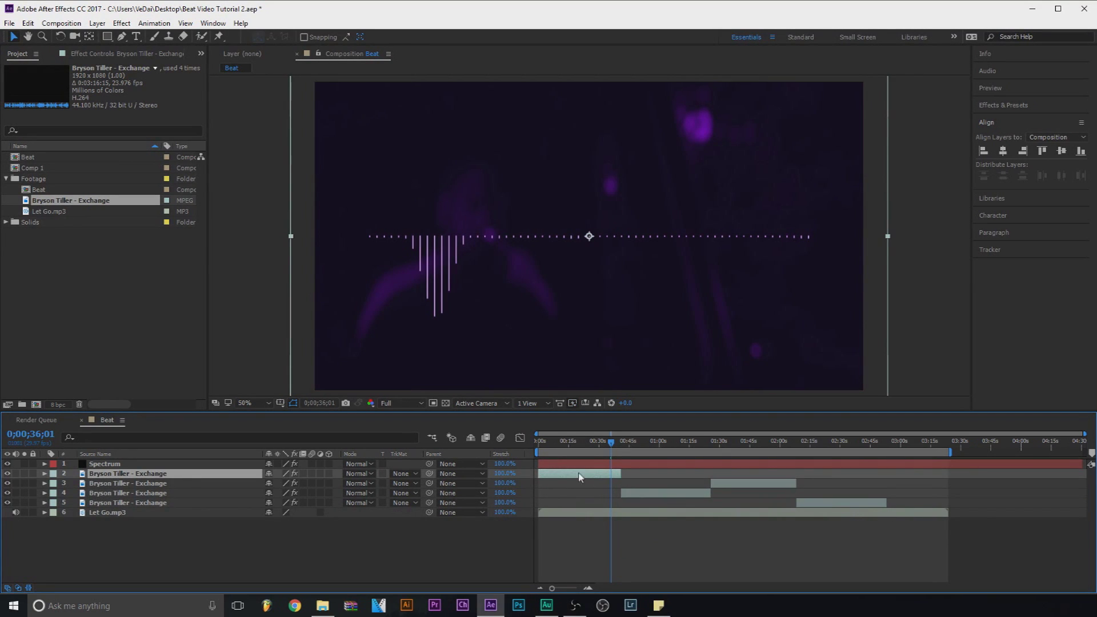
key("ctrl+d")
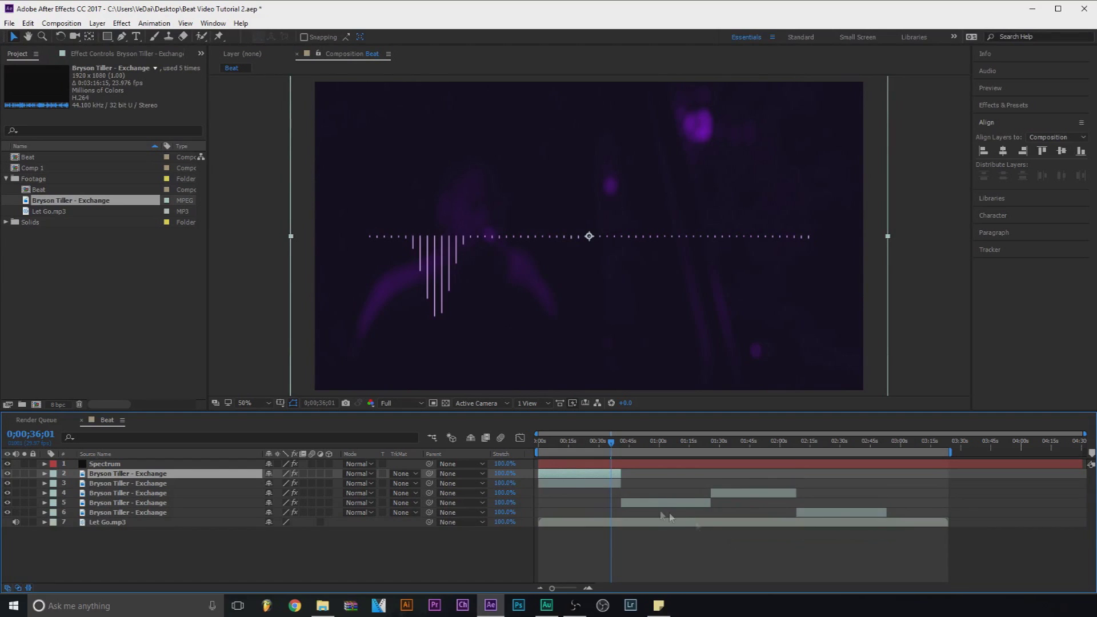
left_click_drag(549, 473, 896, 479)
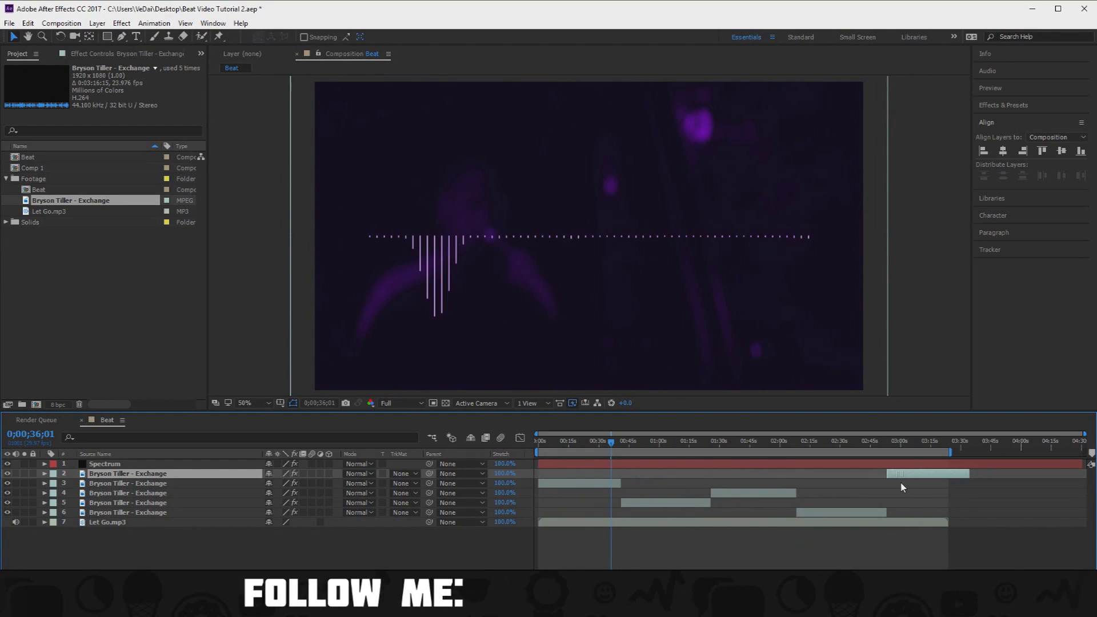
left_click_drag(968, 474, 956, 478)
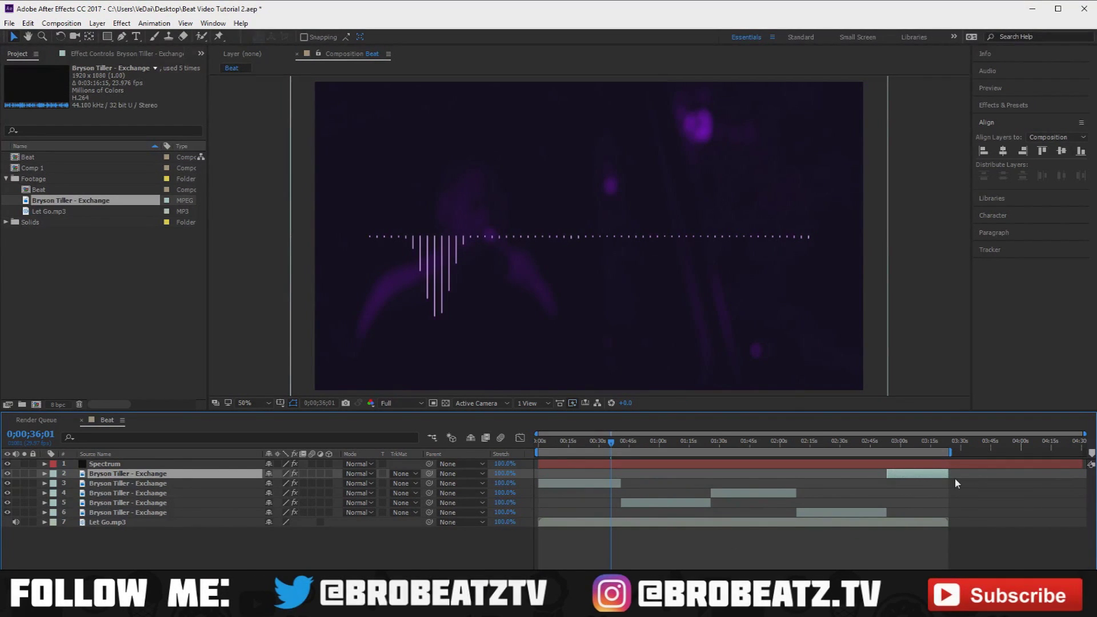
Check the frames of the repeated background at about 1:18 and 1:05
left_click_drag(613, 445, 696, 451)
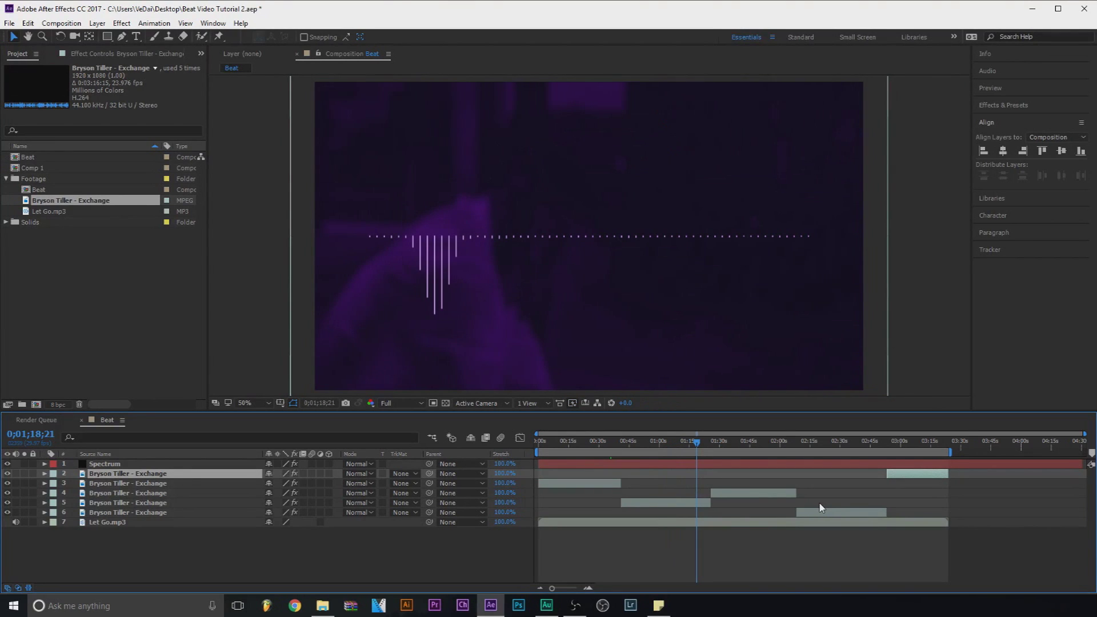
left_click_drag(696, 442, 670, 452)
scroll(531, 298, "down", 2)
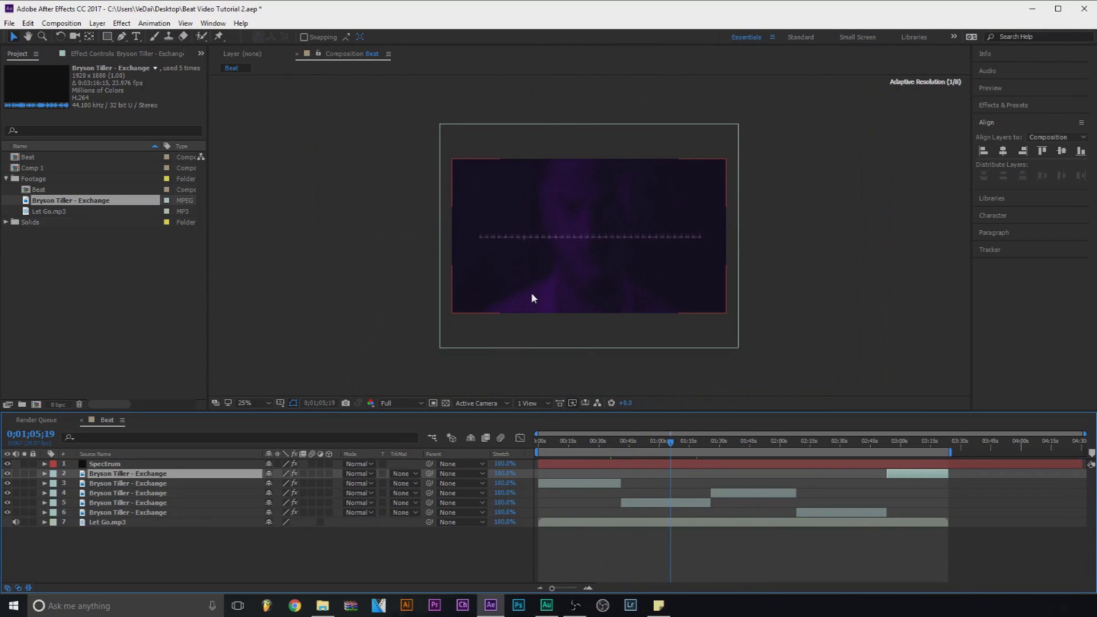
Set a 0% Opacity keyframe at the start of the composition for the Spectrum and all five video layers together
key("Home")
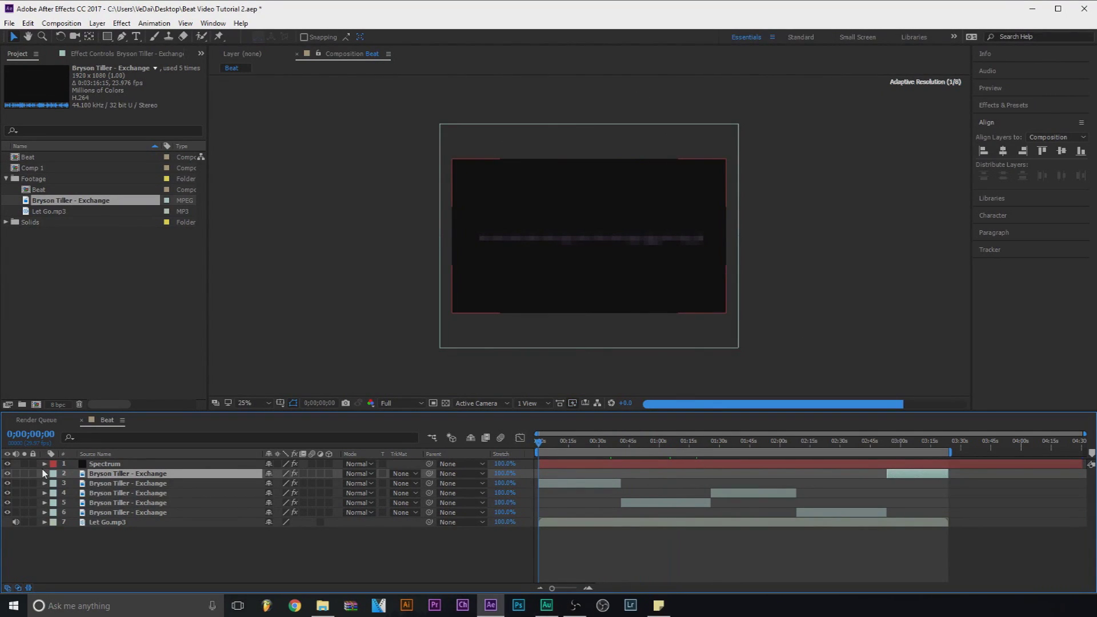
left_click(151, 464)
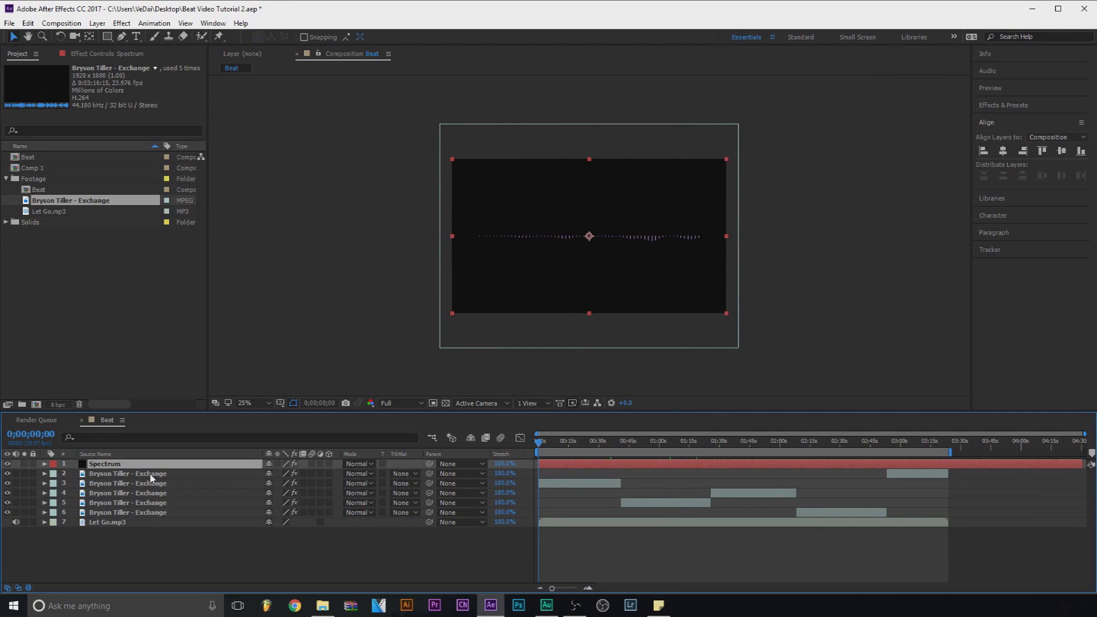
left_click(167, 511, "shift")
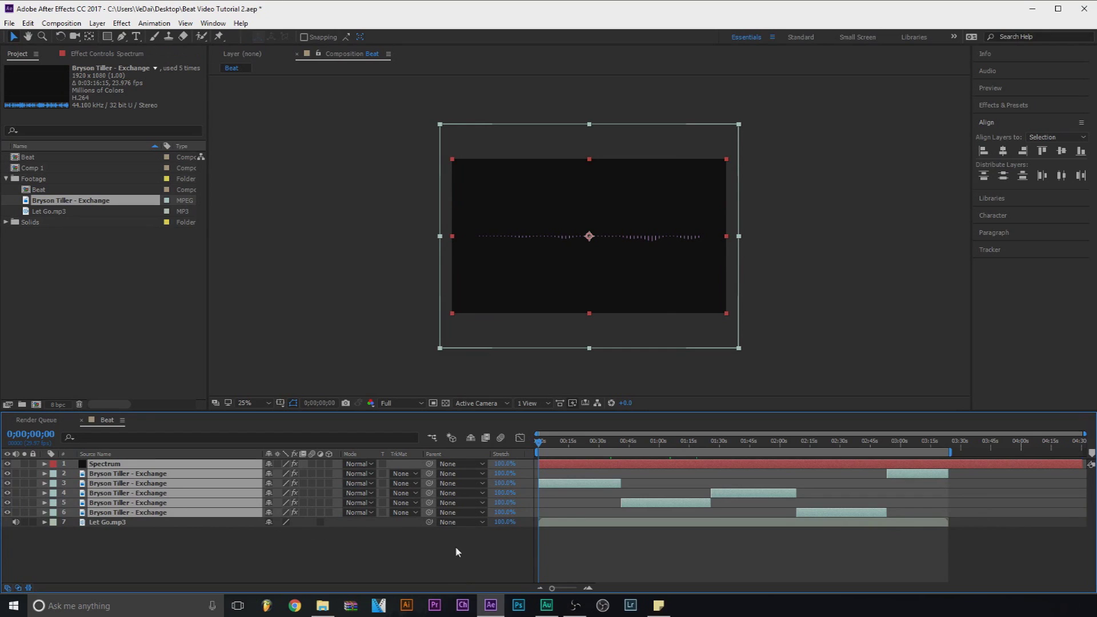
left_click(44, 464)
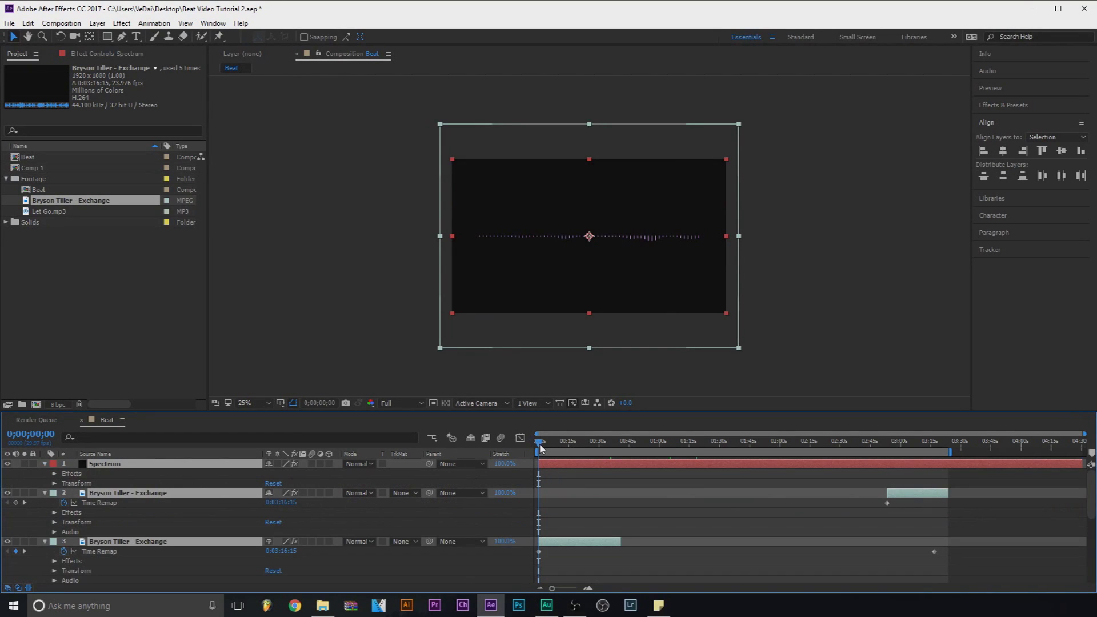
left_click(54, 483)
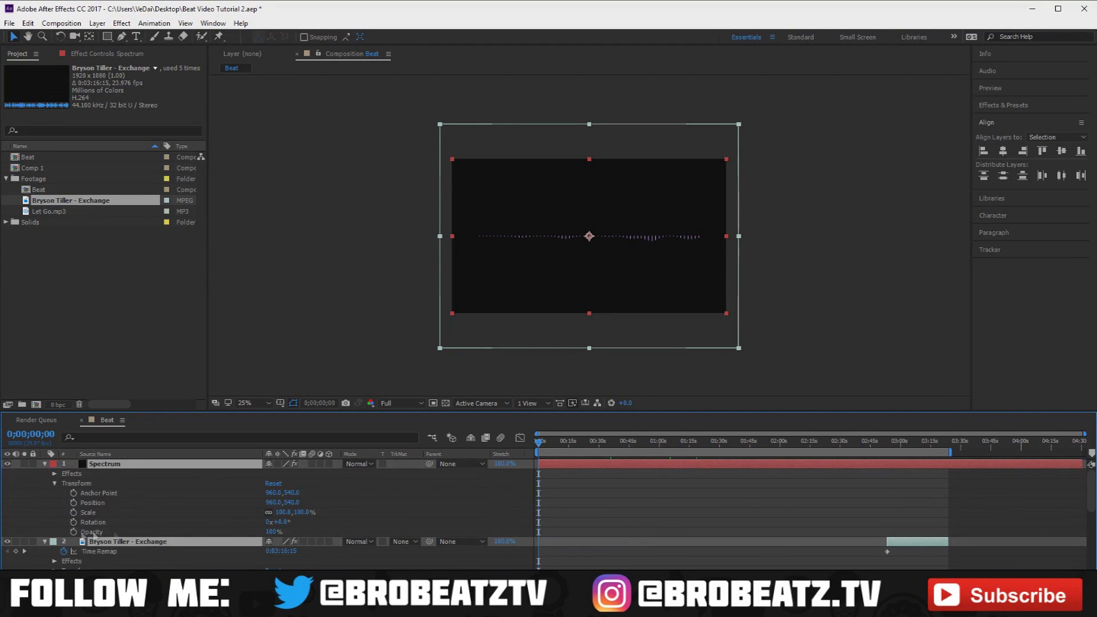
left_click_drag(270, 531, 217, 531)
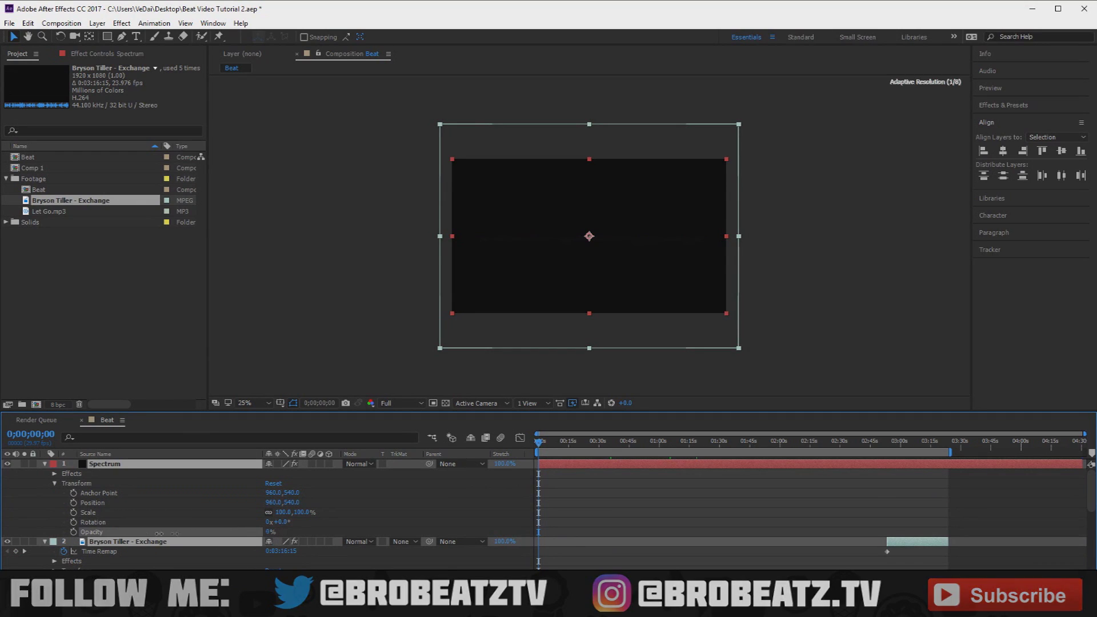
left_click(73, 532)
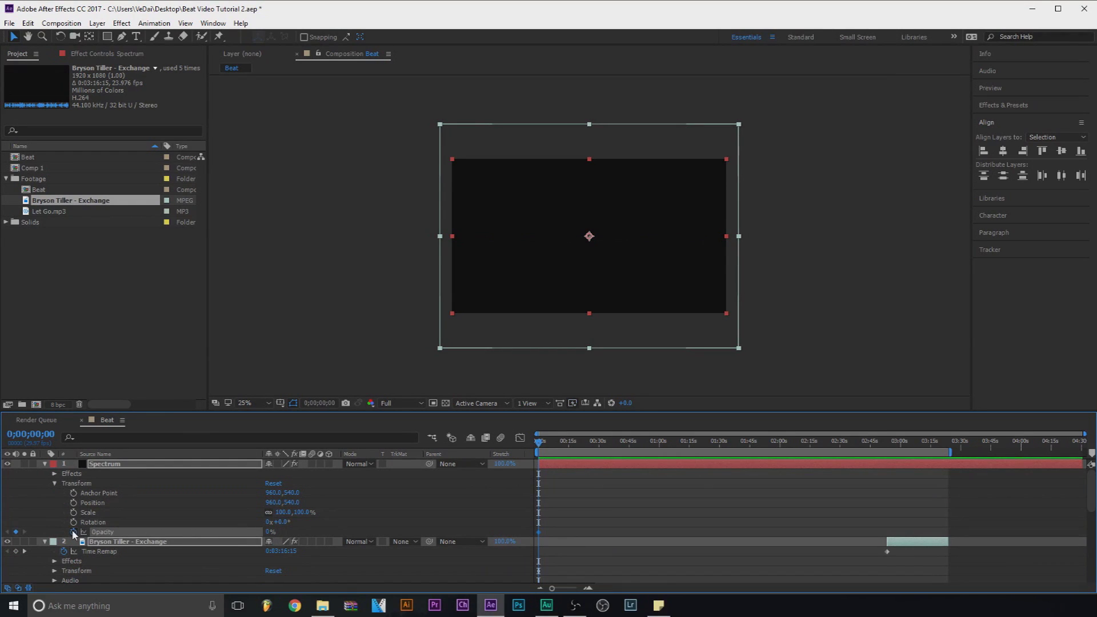
Add a second Opacity keyframe of 94% at about 1 second for the selected layers and shift it slightly further along, then collapse the layers
left_click_drag(539, 444, 540, 444)
left_click_drag(268, 531, 386, 482)
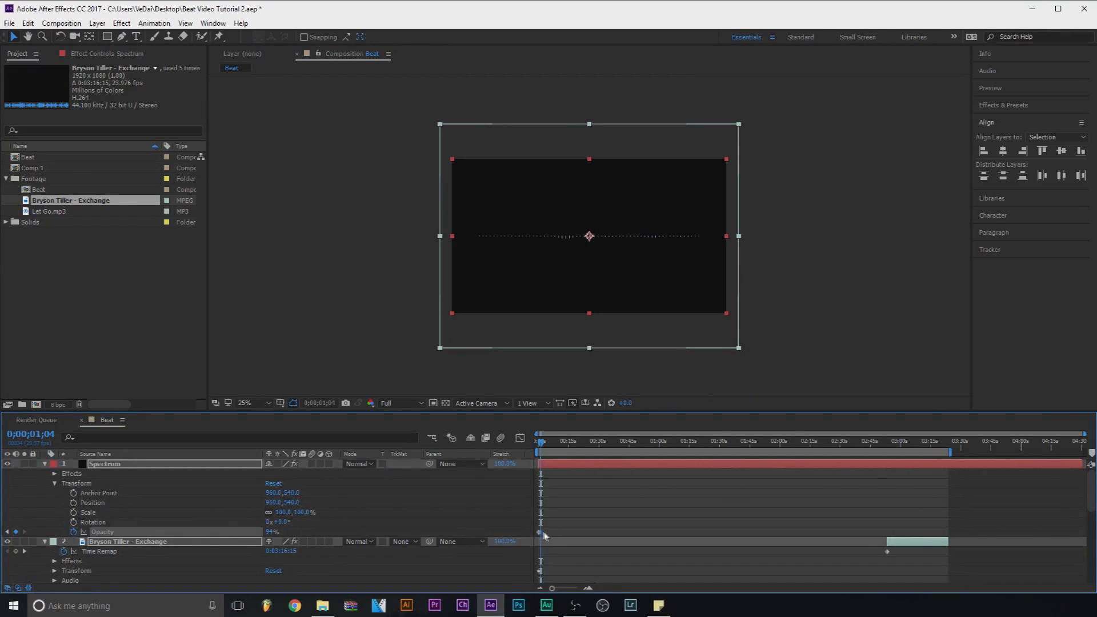
mouse_move(544, 535)
left_click_drag(543, 535, 545, 537)
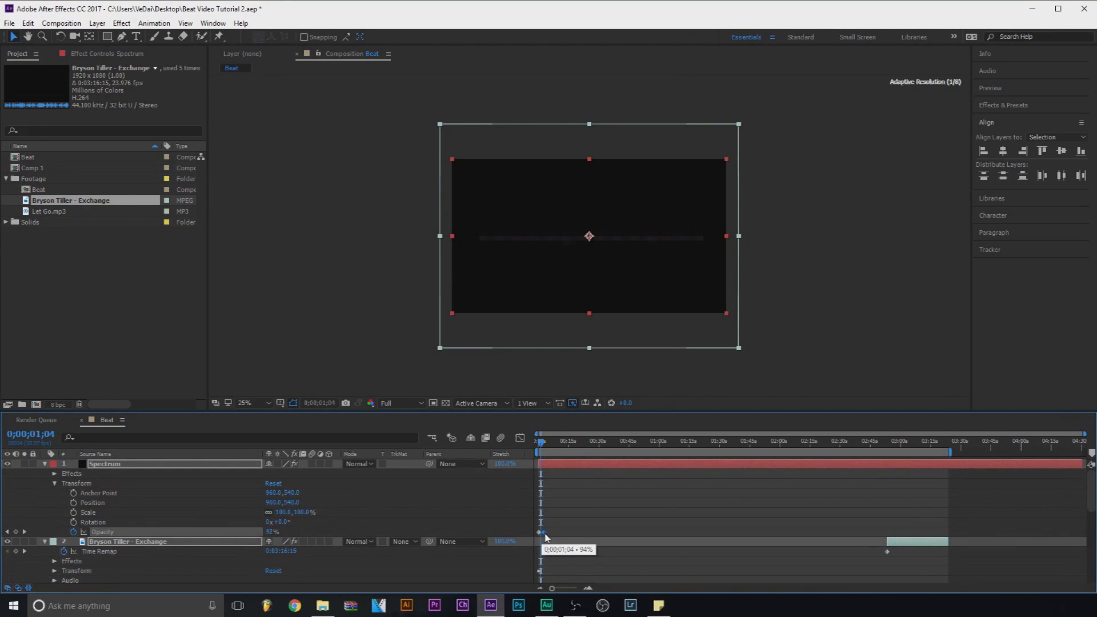
left_click_drag(540, 446, 481, 448)
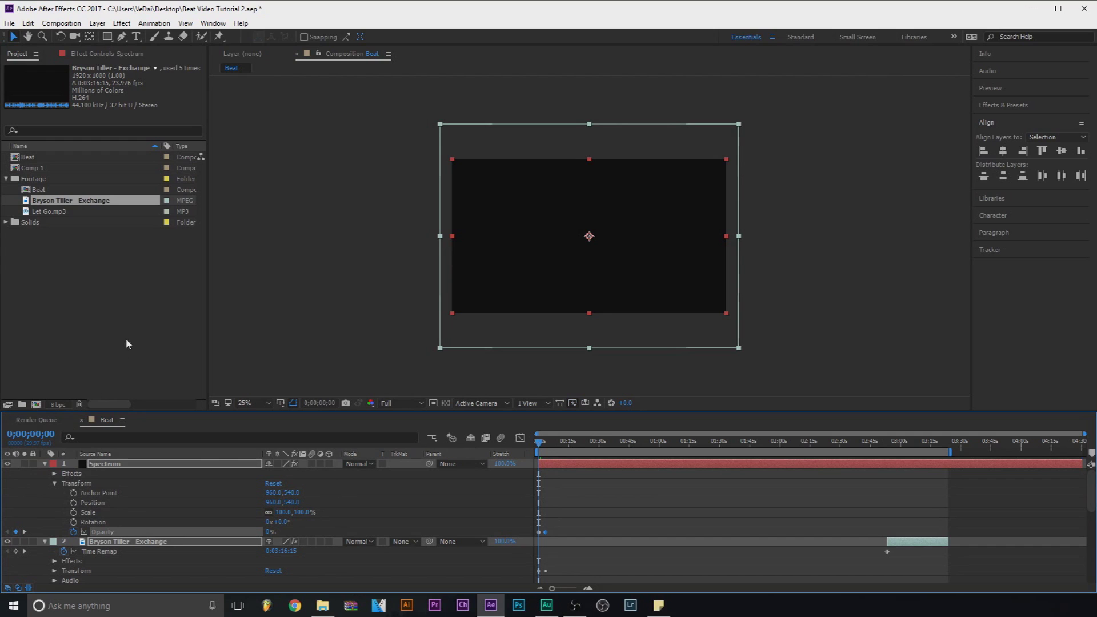
left_click(44, 464)
left_click(136, 555)
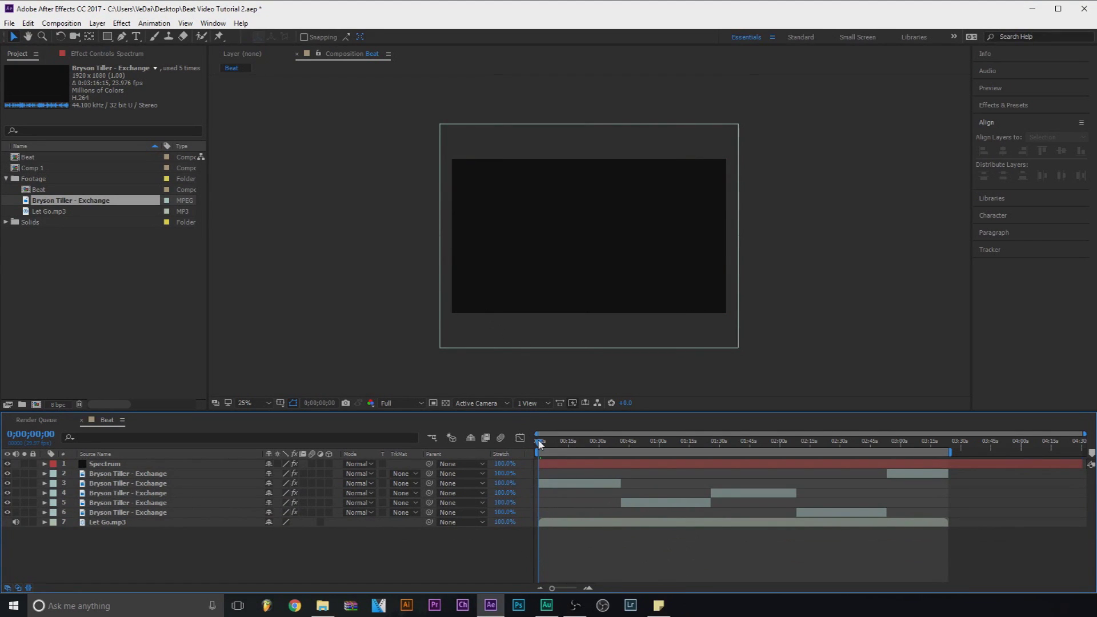
Set the preview resolution to Quarter and go to the frame at about 18 seconds
left_click(401, 403)
left_click(350, 412)
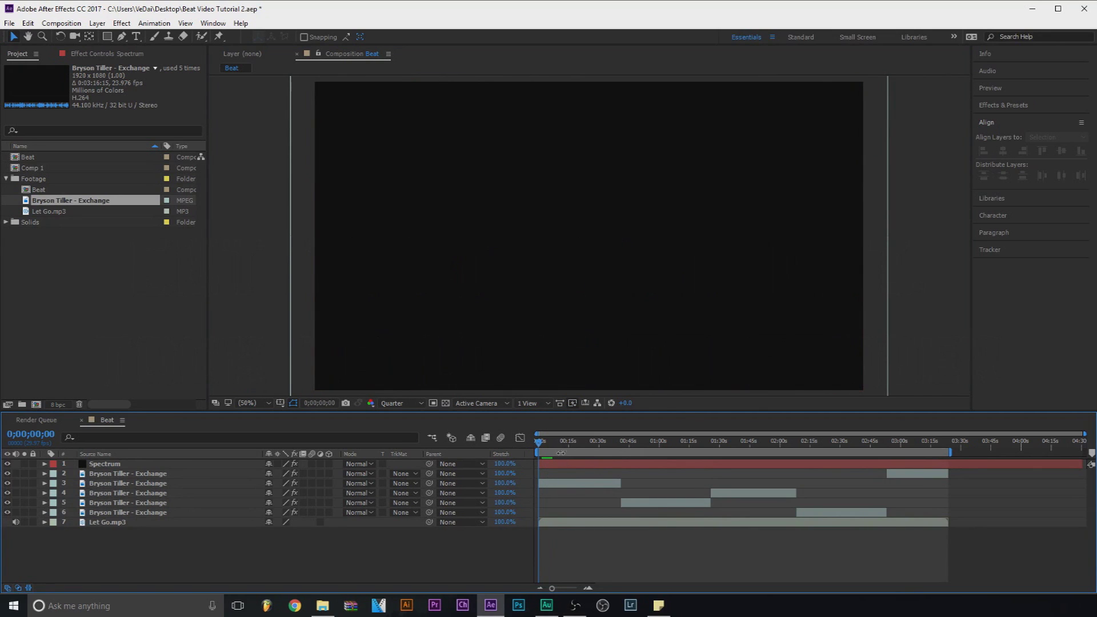
left_click_drag(540, 443, 576, 445)
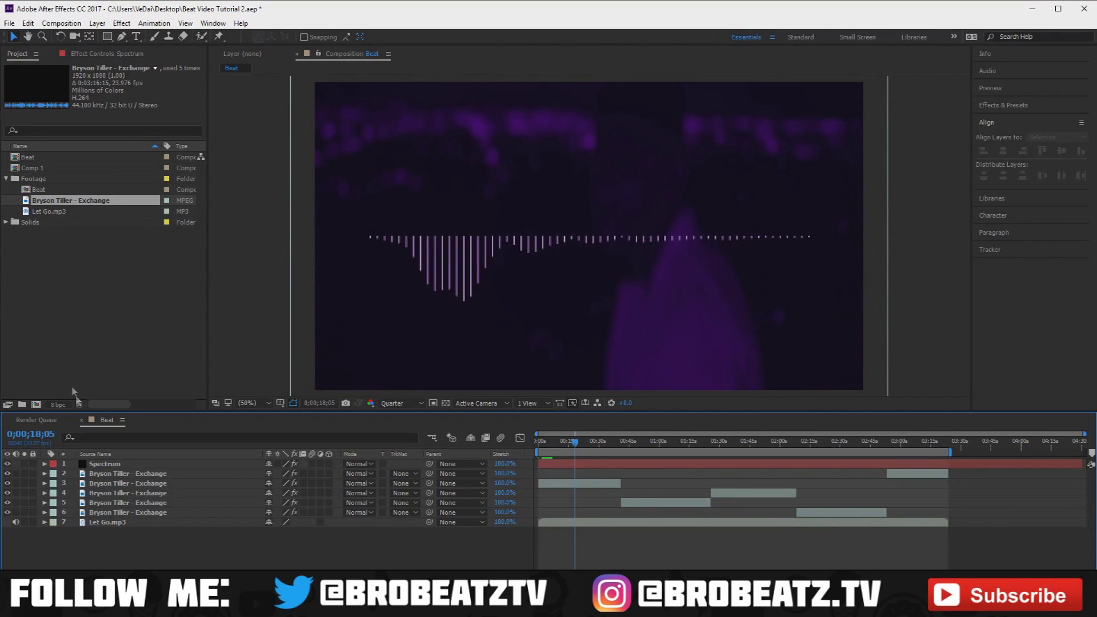
Create a text box just above the far end of the spectrum line and enter LET GO in it
left_click(137, 39)
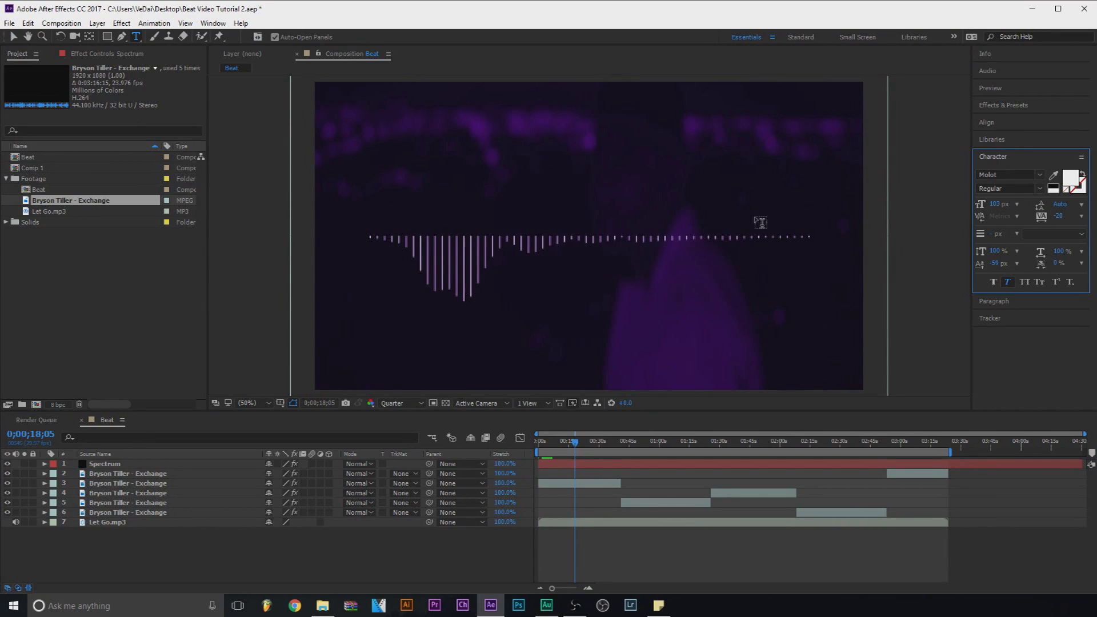
left_click_drag(723, 210, 812, 234)
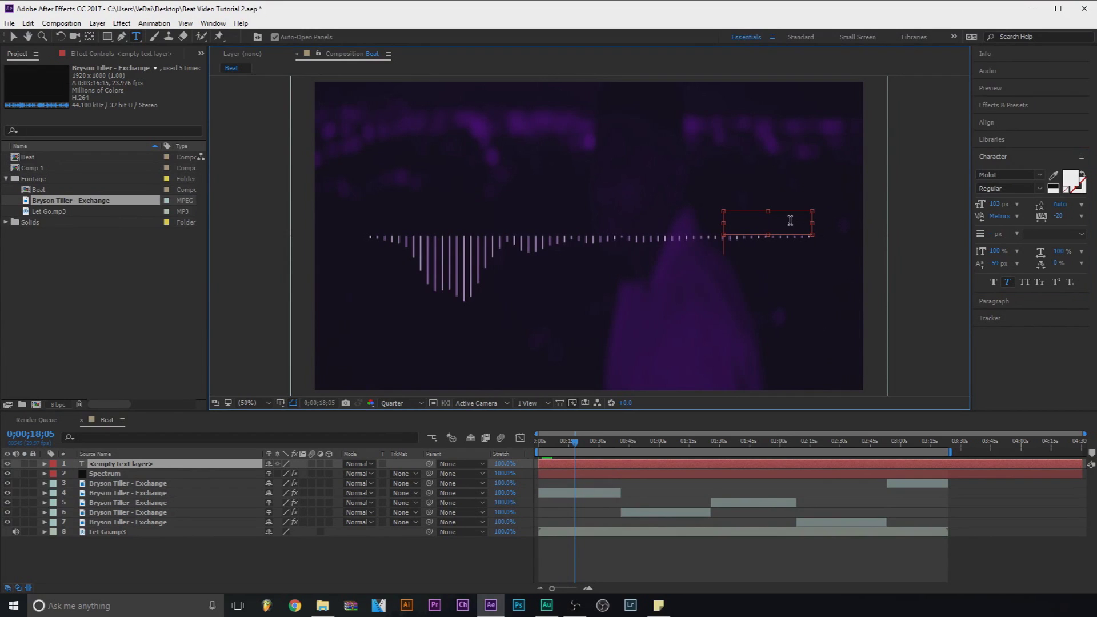
type("LET GO")
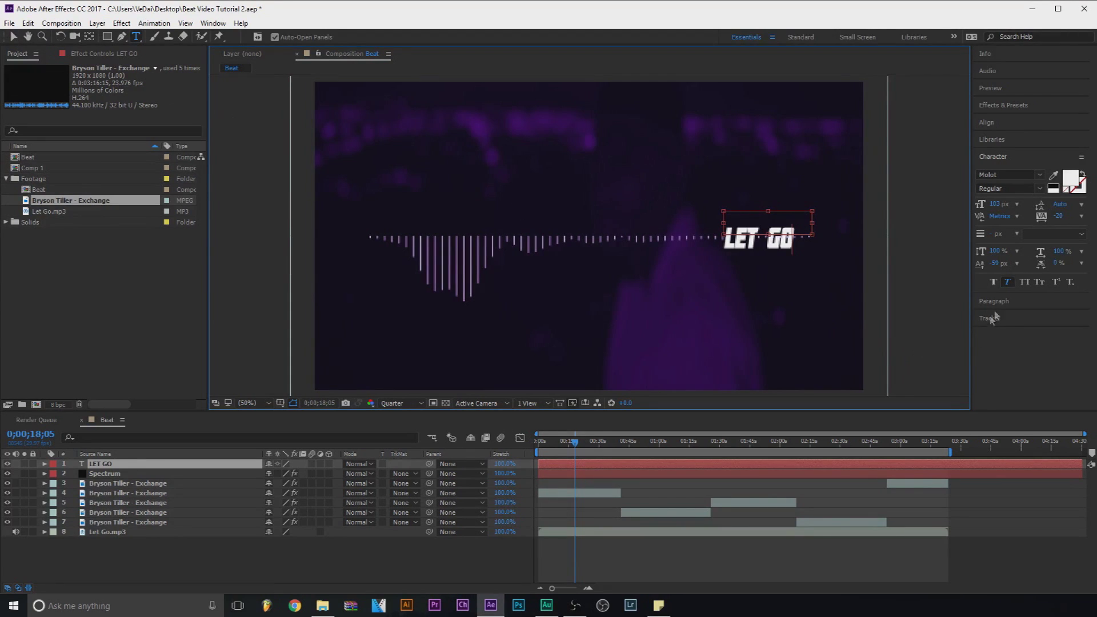
Enlarge the LET GO text box so the title fits, select its text, and keep Faux Italic applied
left_click(1007, 283)
left_click_drag(814, 236, 723, 238)
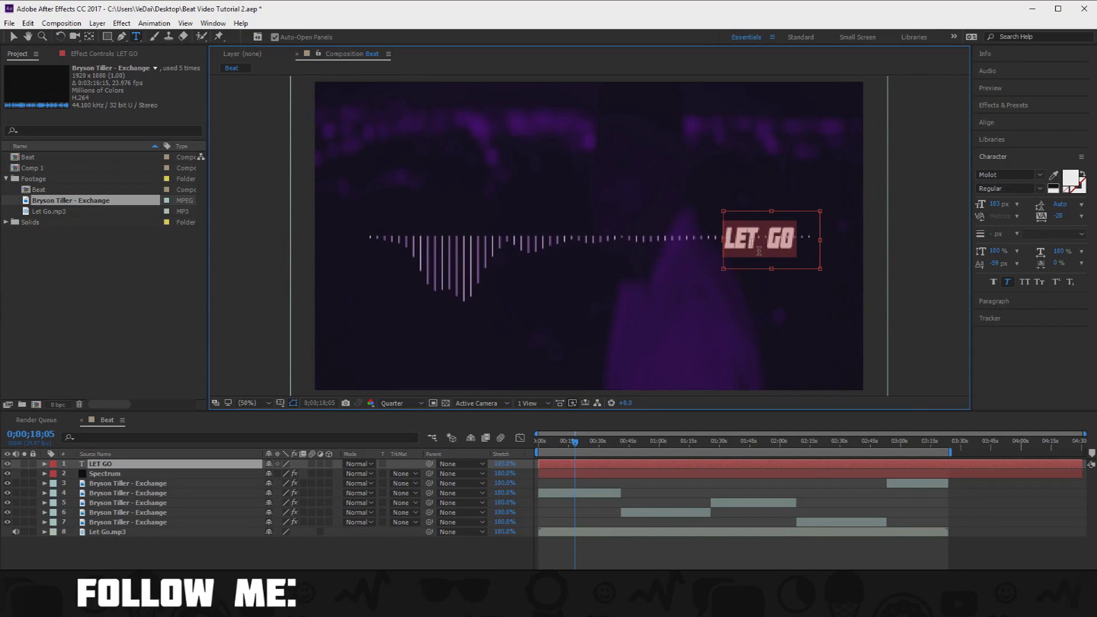
left_click(1022, 286)
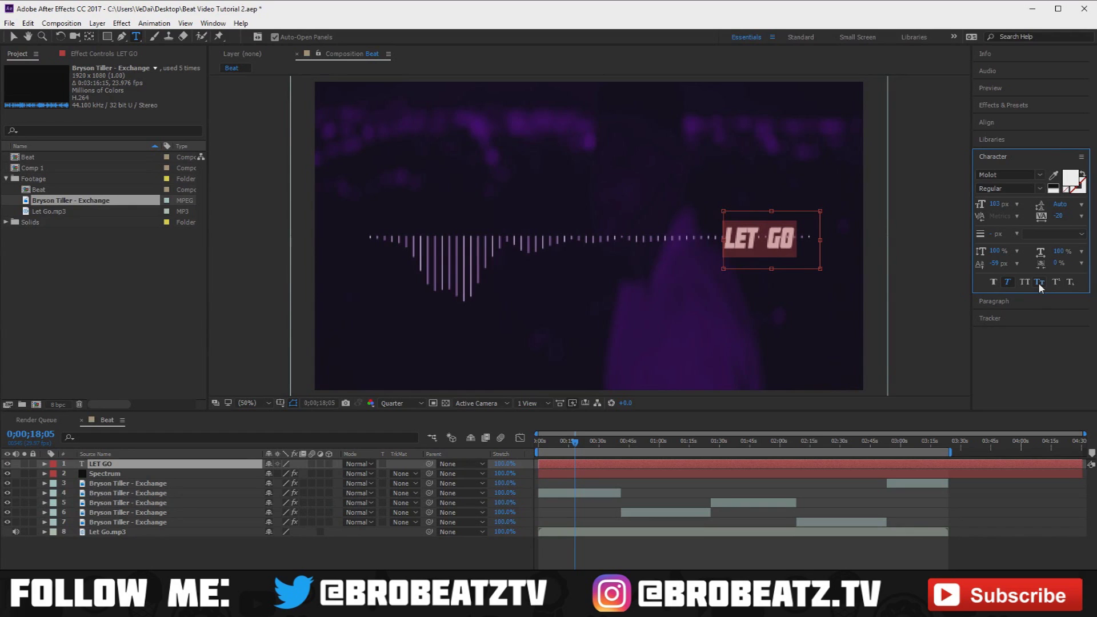
left_click(1006, 283)
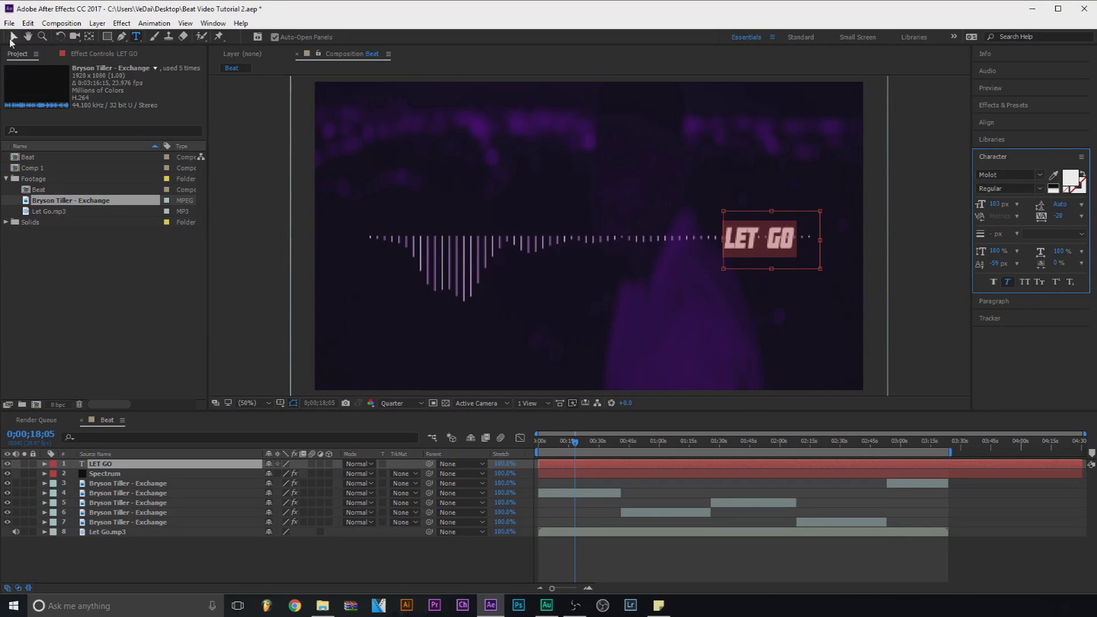
Move the LET GO title so it sits just above the end of the spectrum line
left_click(12, 38)
left_click_drag(785, 235, 799, 230)
key("Caps_Lock")
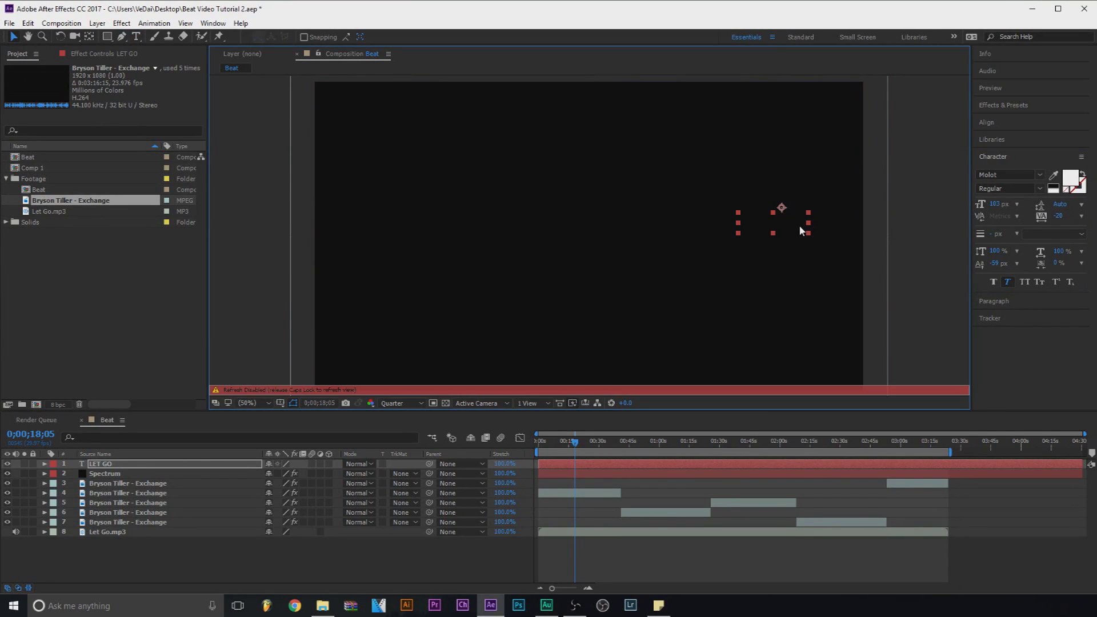
key("Caps_Lock")
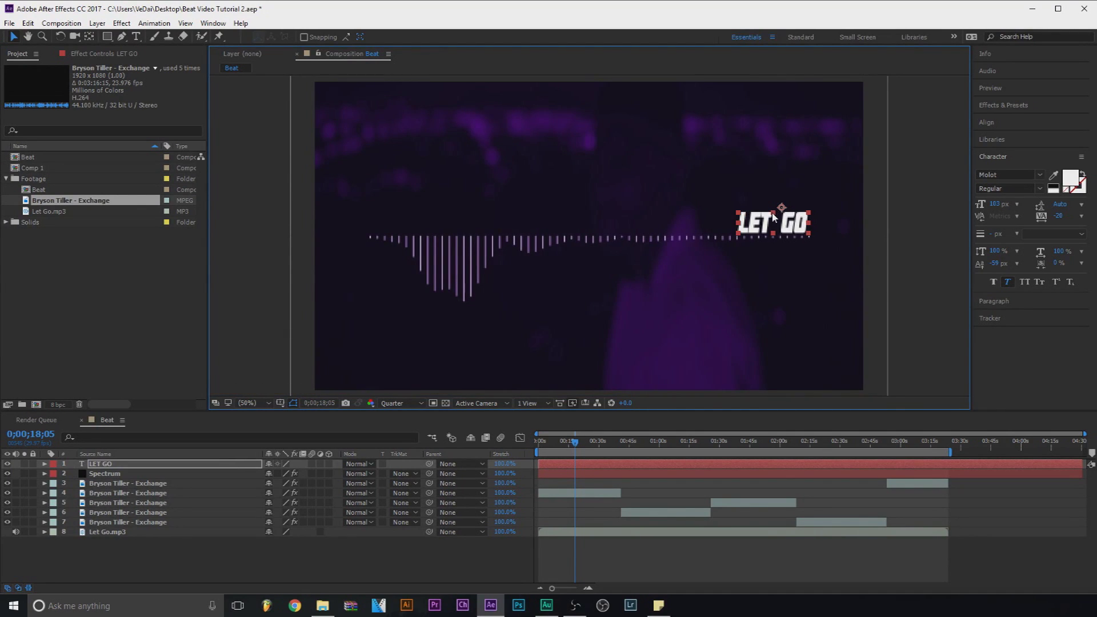
left_click_drag(774, 217, 784, 227)
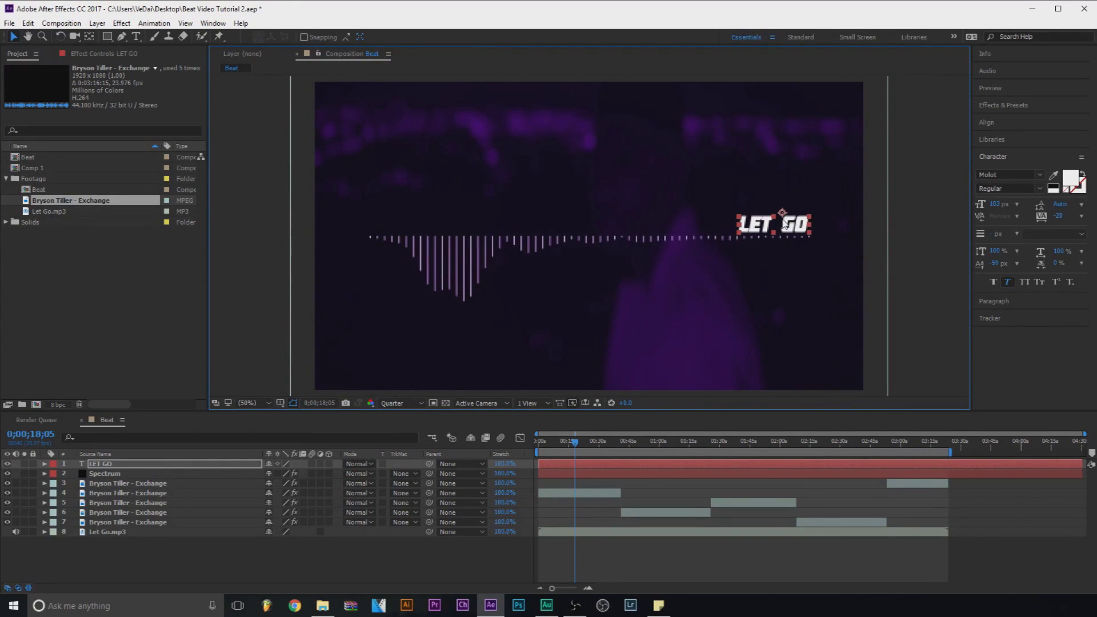
left_click(805, 193)
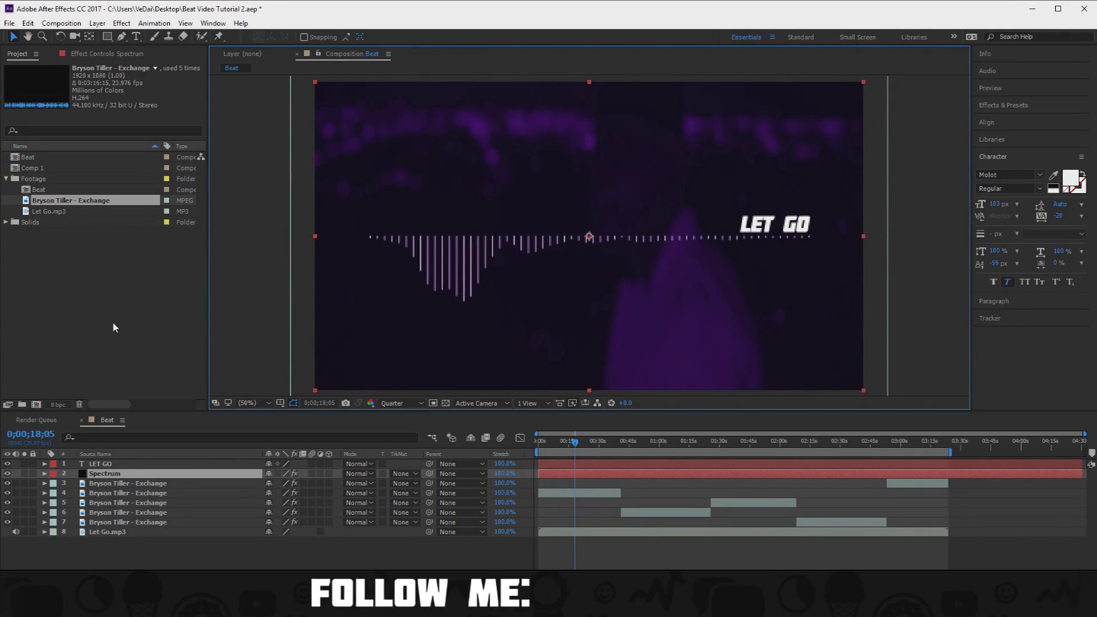
Set the preview resolution to Full and deselect the Spectrum layer
left_click(406, 403)
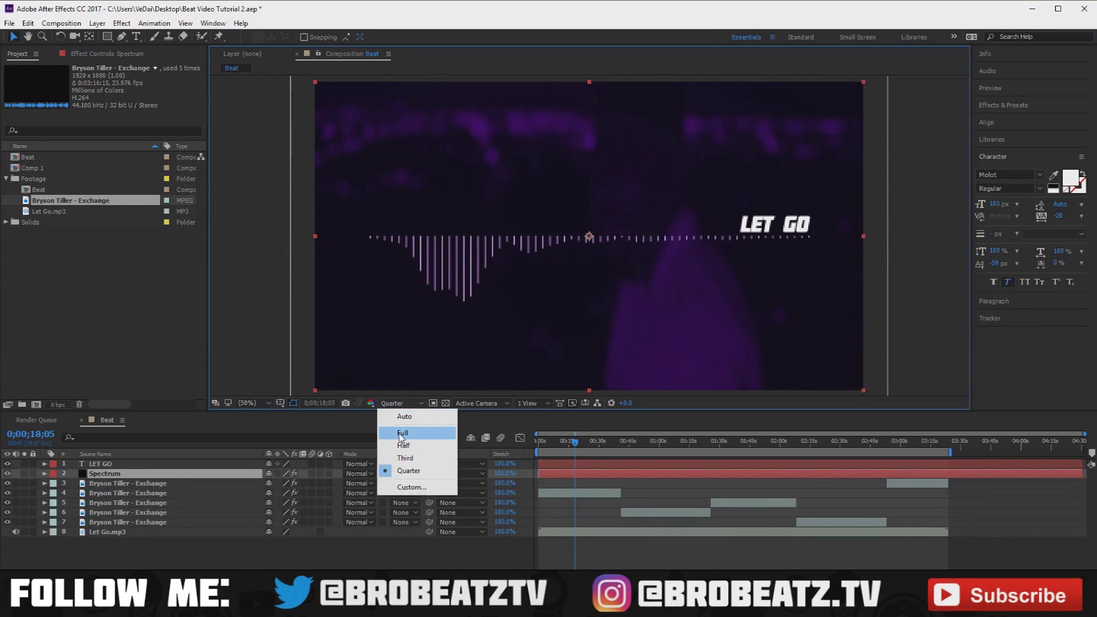
left_click(402, 435)
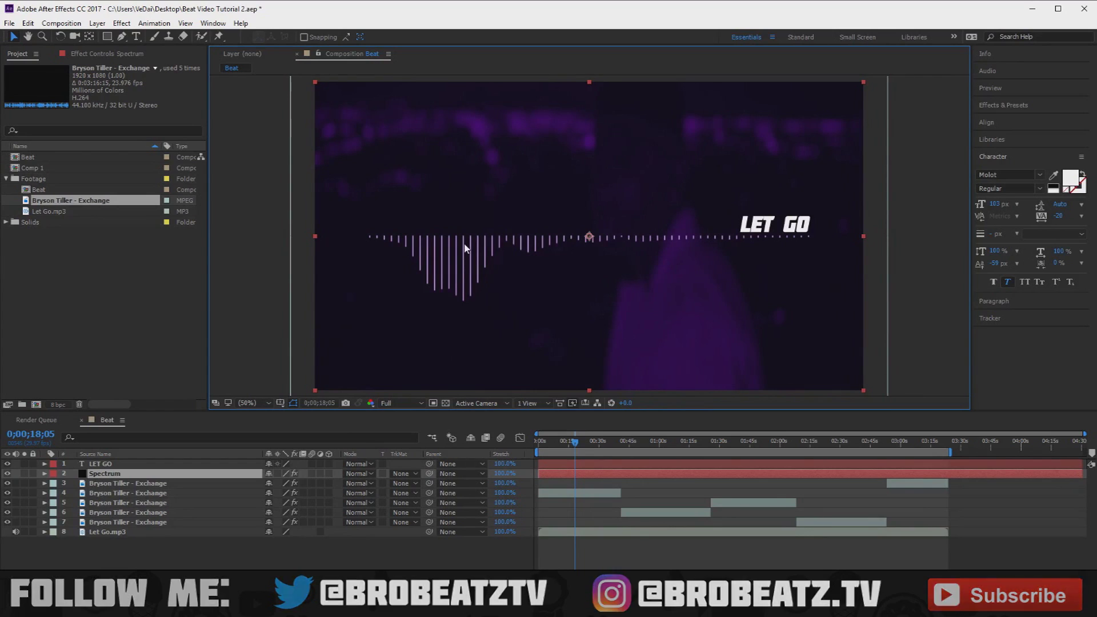
left_click(269, 197)
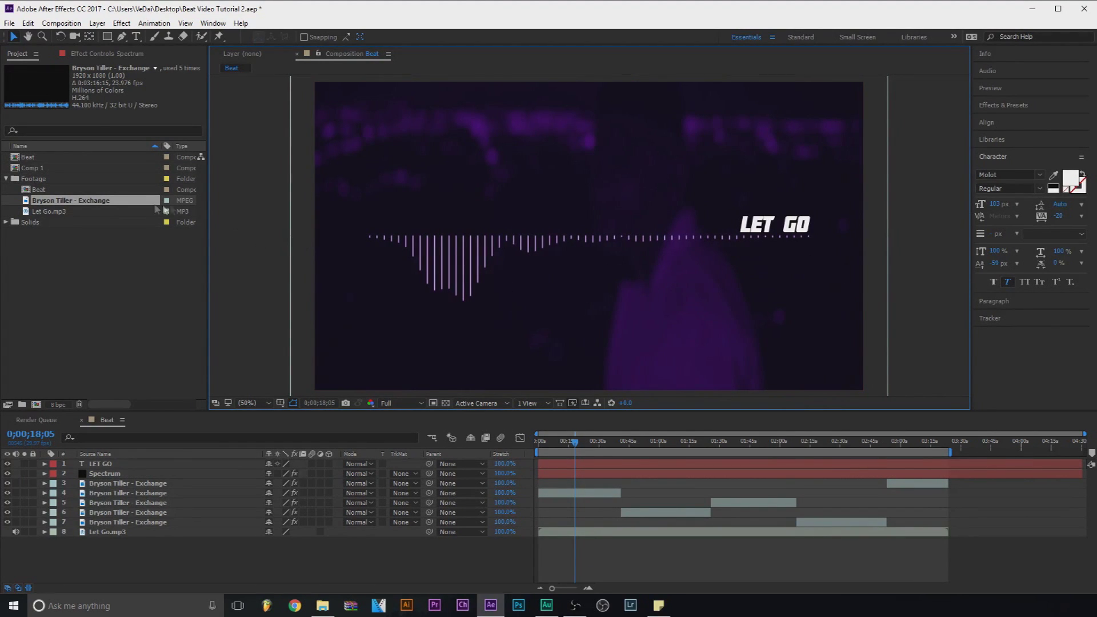
Create a wide text box above the start of the spectrum line and enter thebeatmakerz in it as one word
left_click(136, 36)
left_click_drag(358, 125, 639, 233)
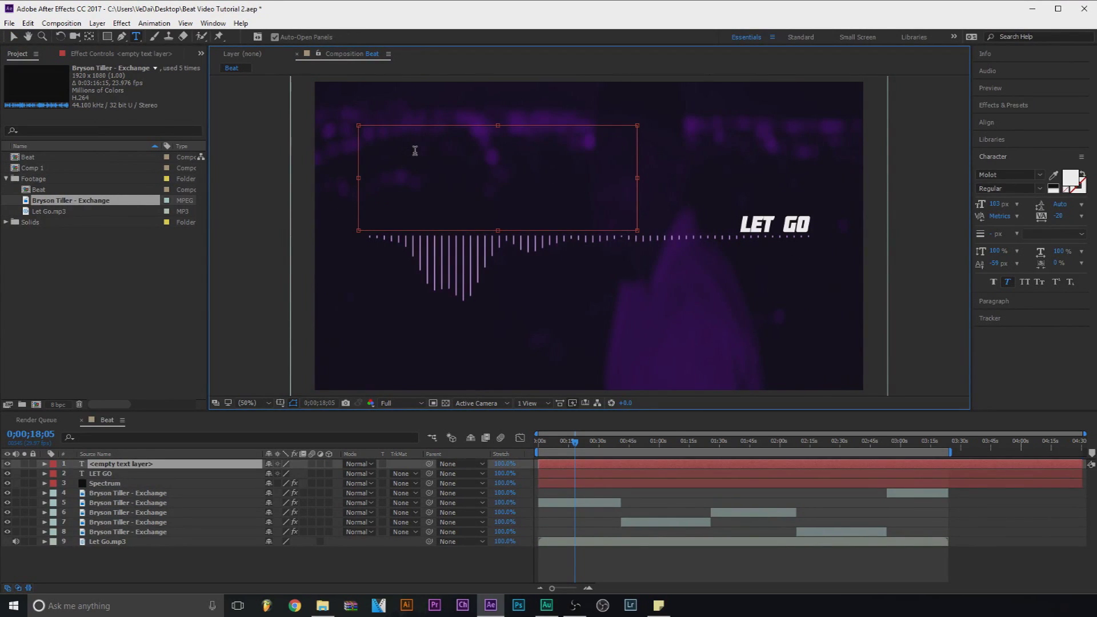
type("the")
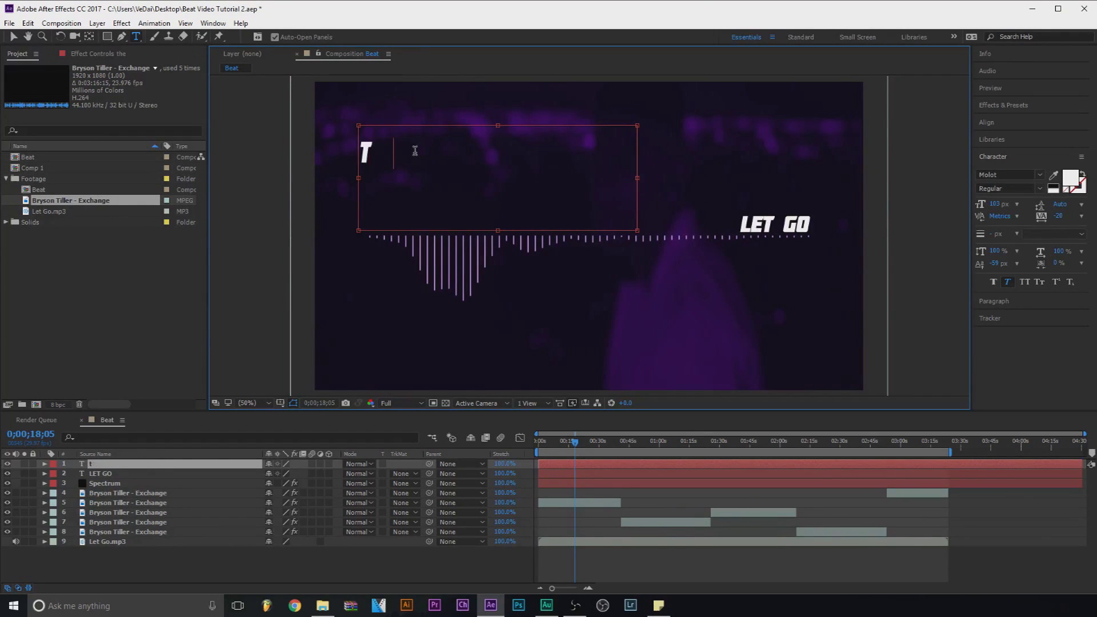
type(" beatm")
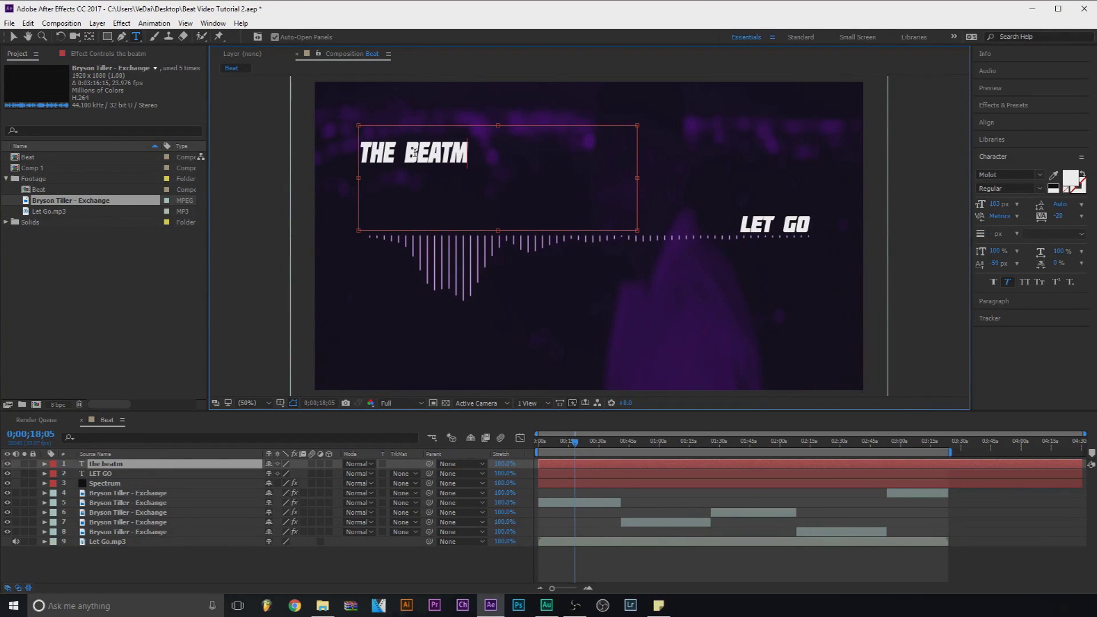
type("akers")
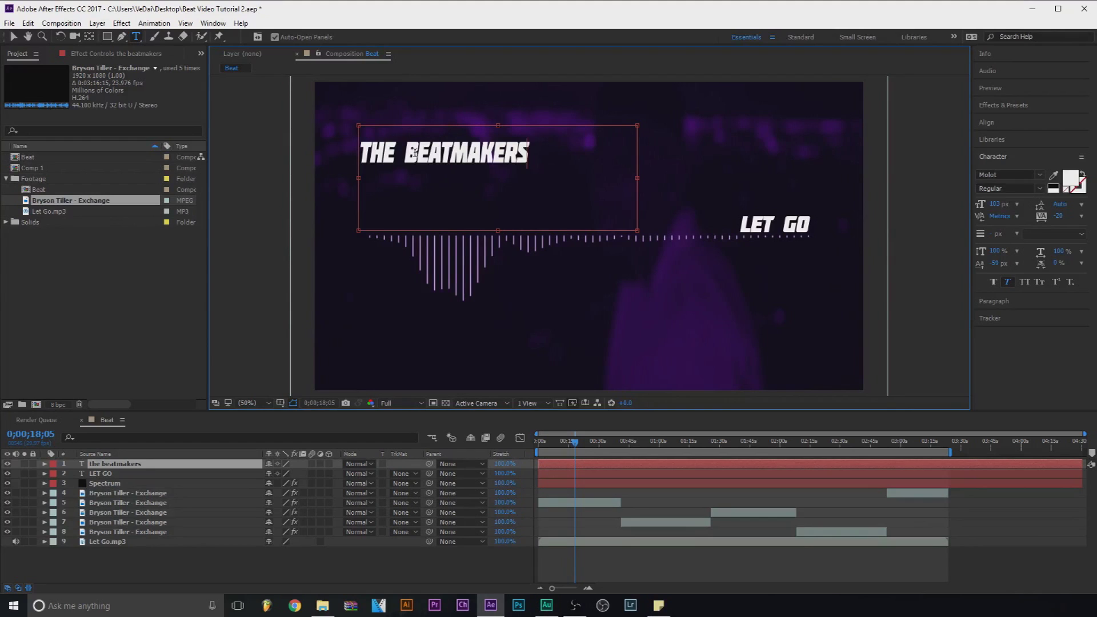
key("BackSpace")
type("z")
left_click(405, 150)
key("BackSpace")
Select only the word THE at the beginning of the THEBEATMAKERZ title
left_click(366, 150, "shift")
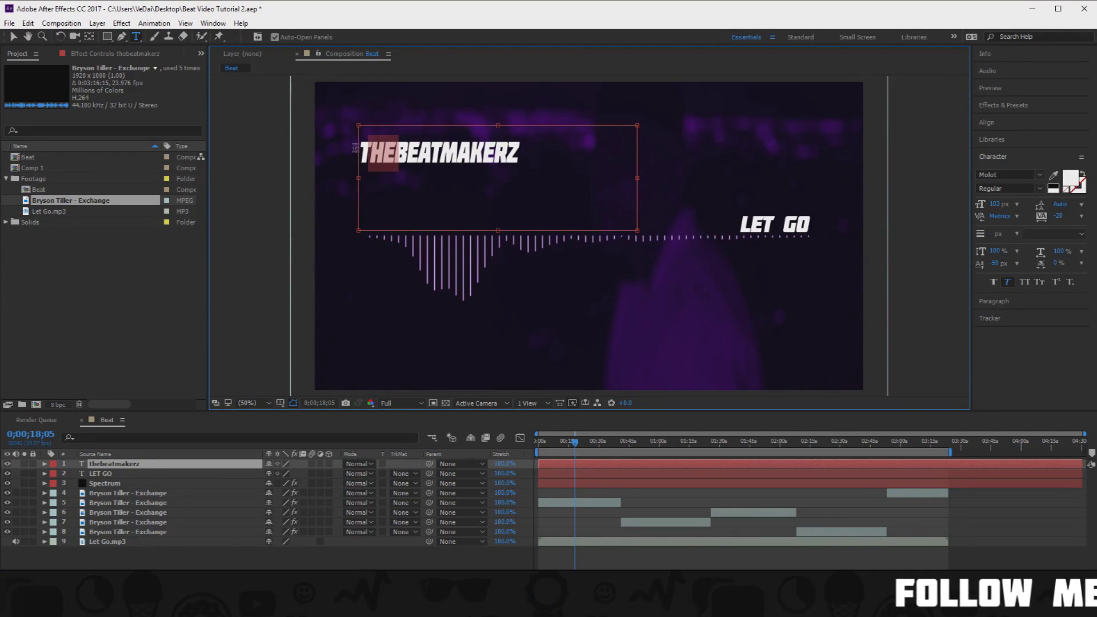
left_click(362, 151)
left_click_drag(362, 151, 398, 151)
Try Small Caps, Superscript and Subscript on the word THE, switching each style off again
left_click(1006, 281)
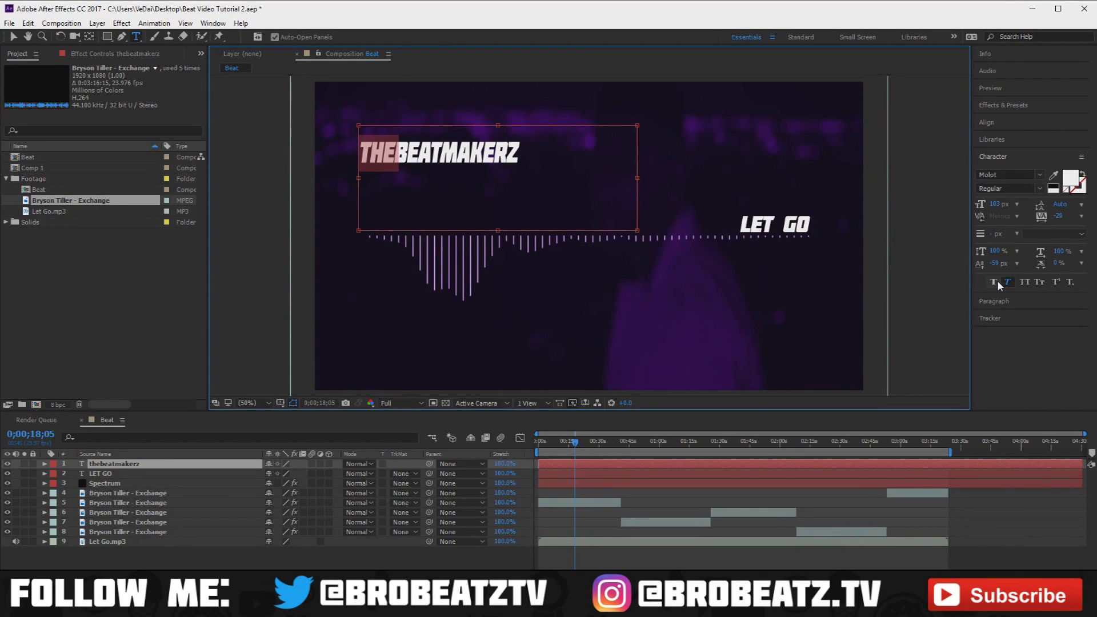
left_click(1039, 282)
left_click(1039, 282)
left_click(1055, 283)
left_click(1055, 282)
left_click(1070, 282)
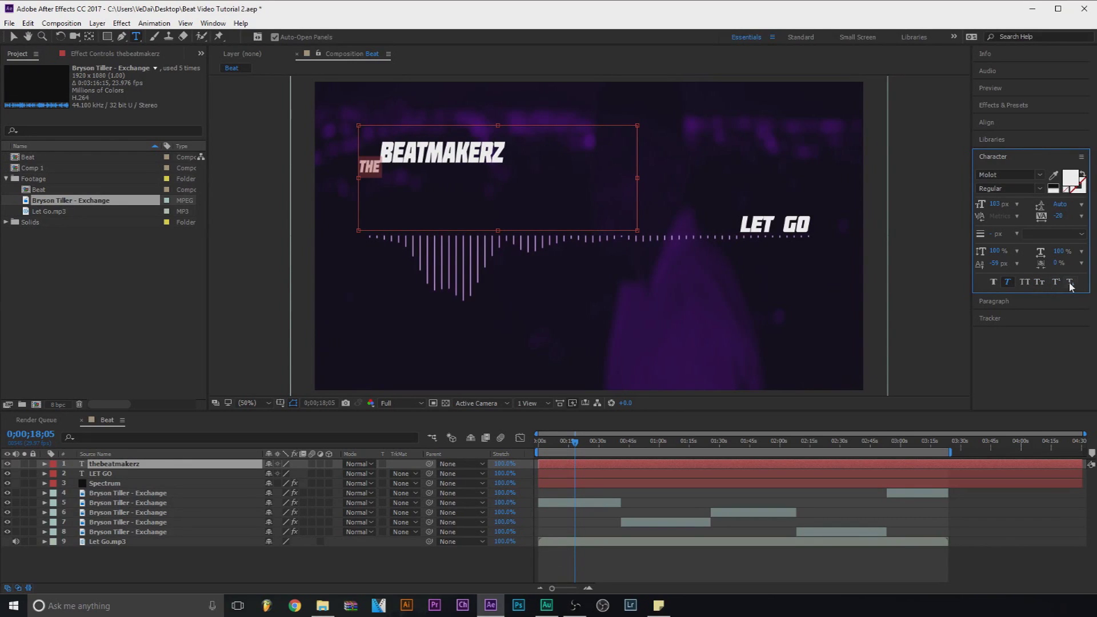
left_click(1070, 282)
left_click(1039, 282)
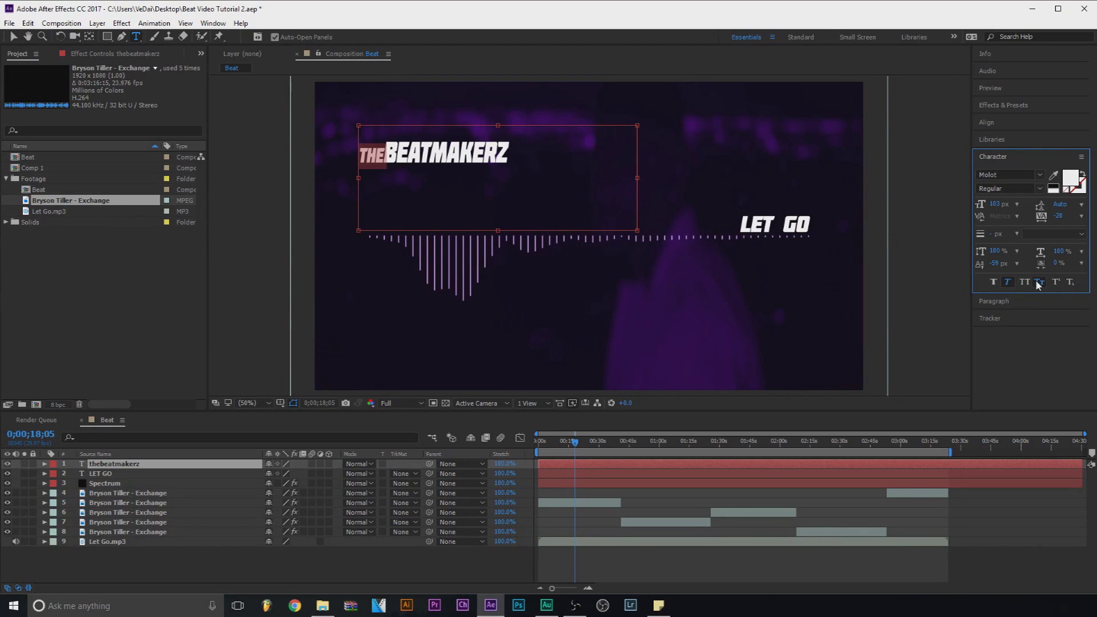
left_click(1038, 282)
Try Faux Bold on THE, remove its Faux Italic, and compare Small Caps, Superscript and Subscript without the slant
left_click(994, 282)
left_click(993, 283)
left_click(1009, 283)
left_click(1024, 282)
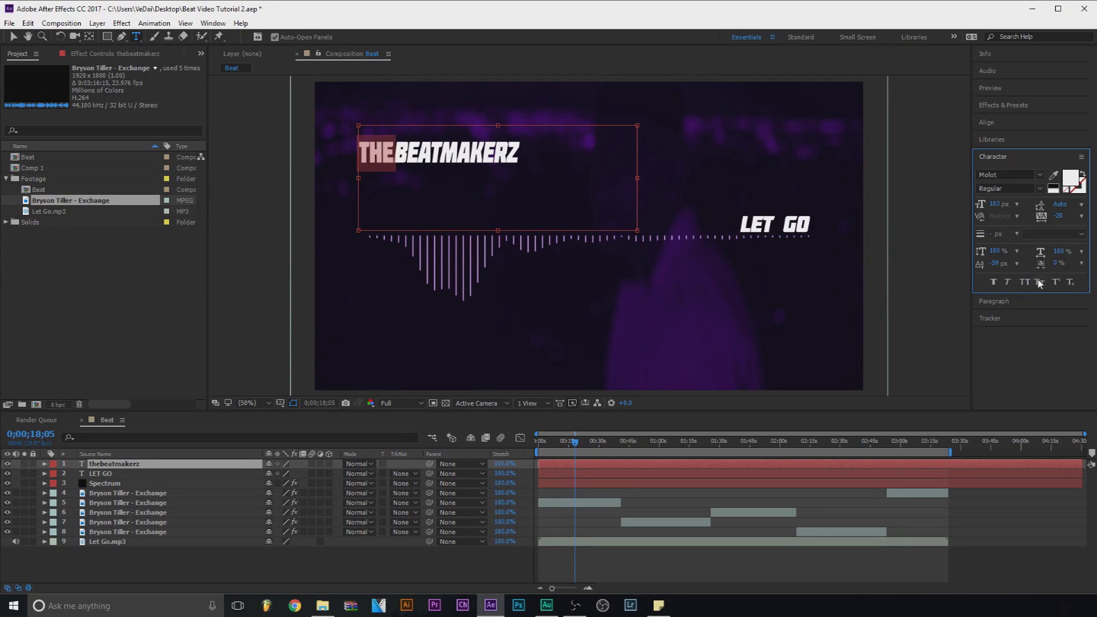
left_click(1039, 282)
left_click(1039, 282)
left_click(1056, 282)
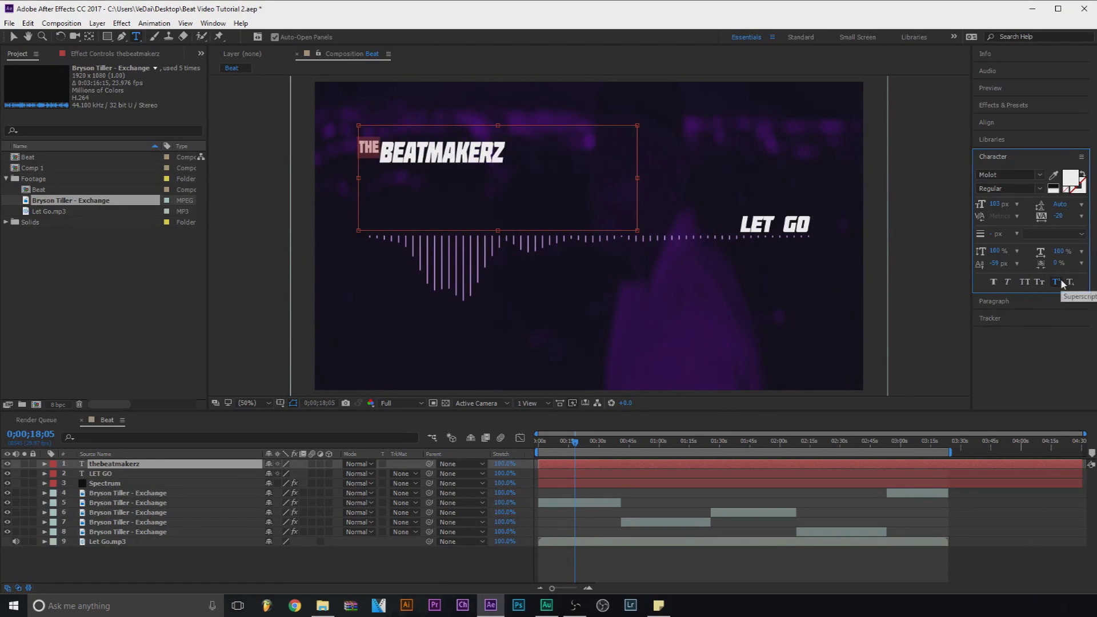
left_click(1039, 282)
left_click(1039, 283)
left_click(1055, 282)
left_click(1069, 283)
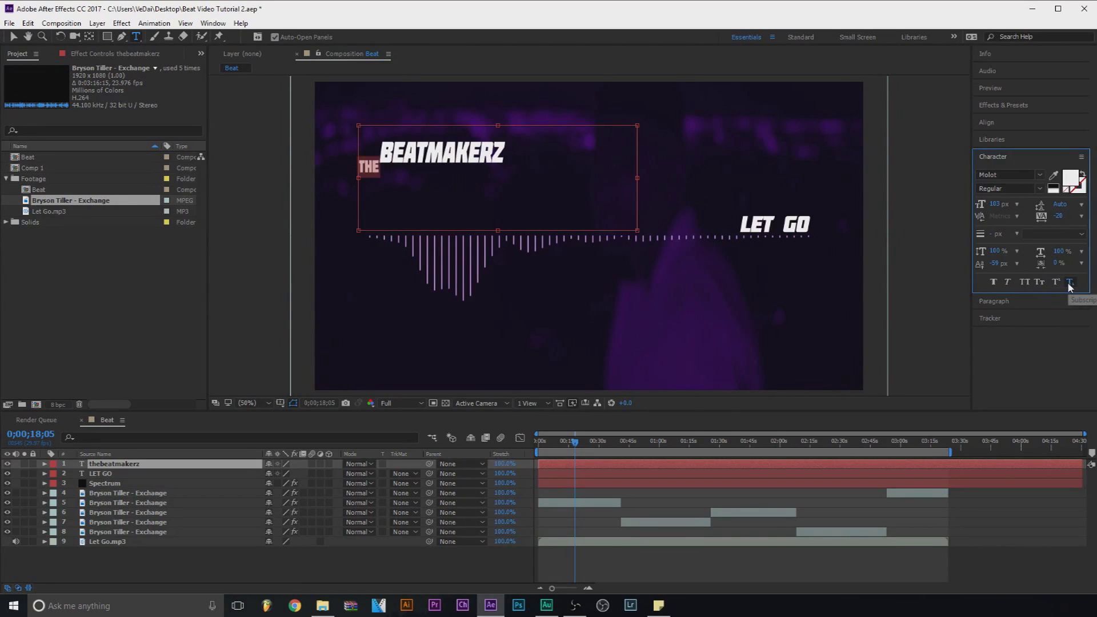
left_click(1069, 284)
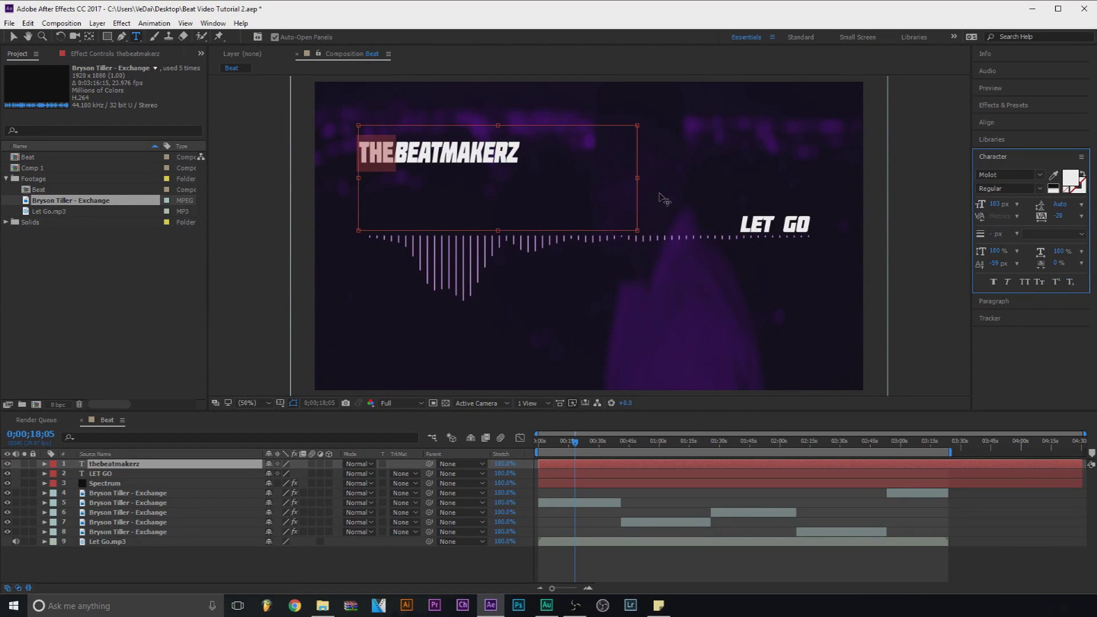
Lower the text box's upper edge so the title sits near the spectrum, and compare Small Caps, Superscript, Subscript and All Caps on THE
left_click_drag(496, 125, 497, 189)
left_click(1039, 283)
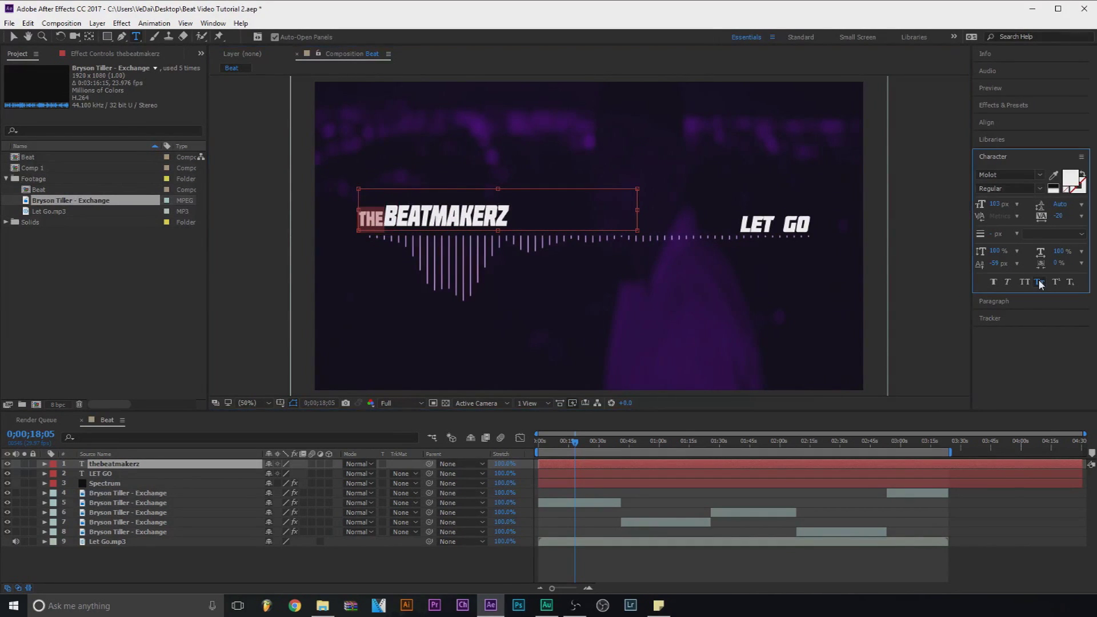
left_click(1039, 282)
left_click(1054, 282)
left_click(1055, 282)
left_click(1070, 282)
left_click(1070, 282)
left_click(1022, 283)
left_click(1024, 283)
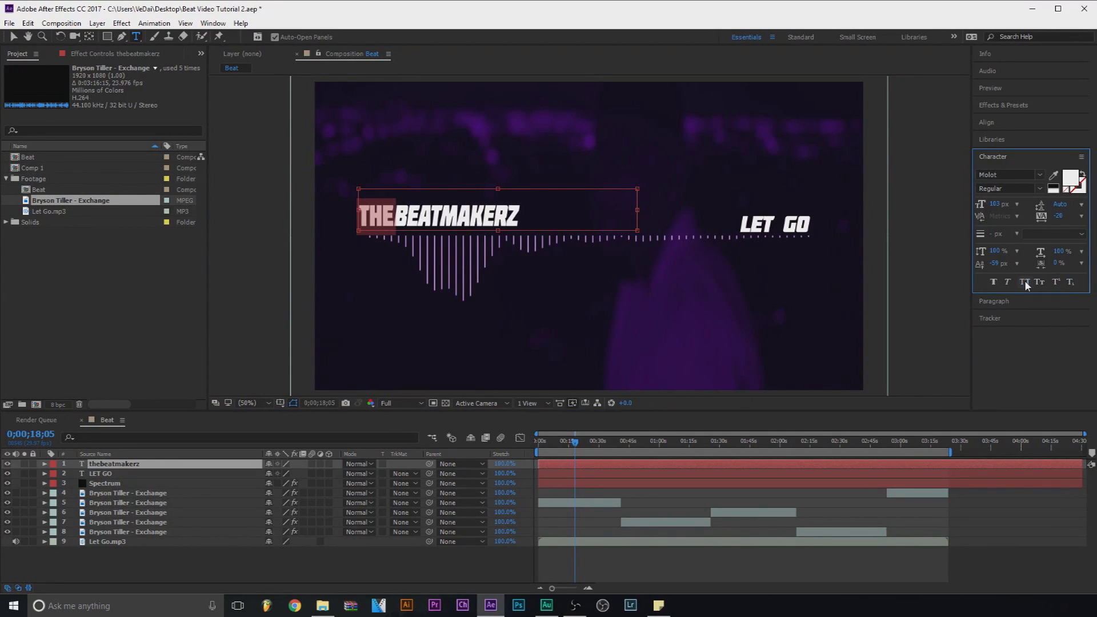
left_click(1028, 282)
Apply Faux Italic and Small Caps to THE and release the text selection
left_click(1007, 282)
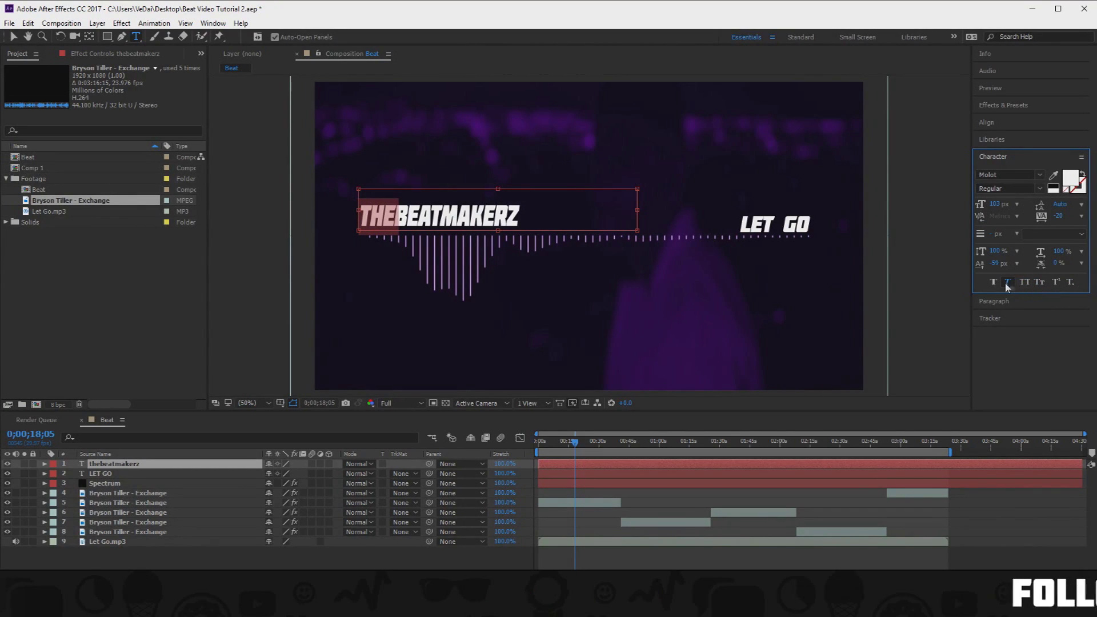
left_click(1037, 283)
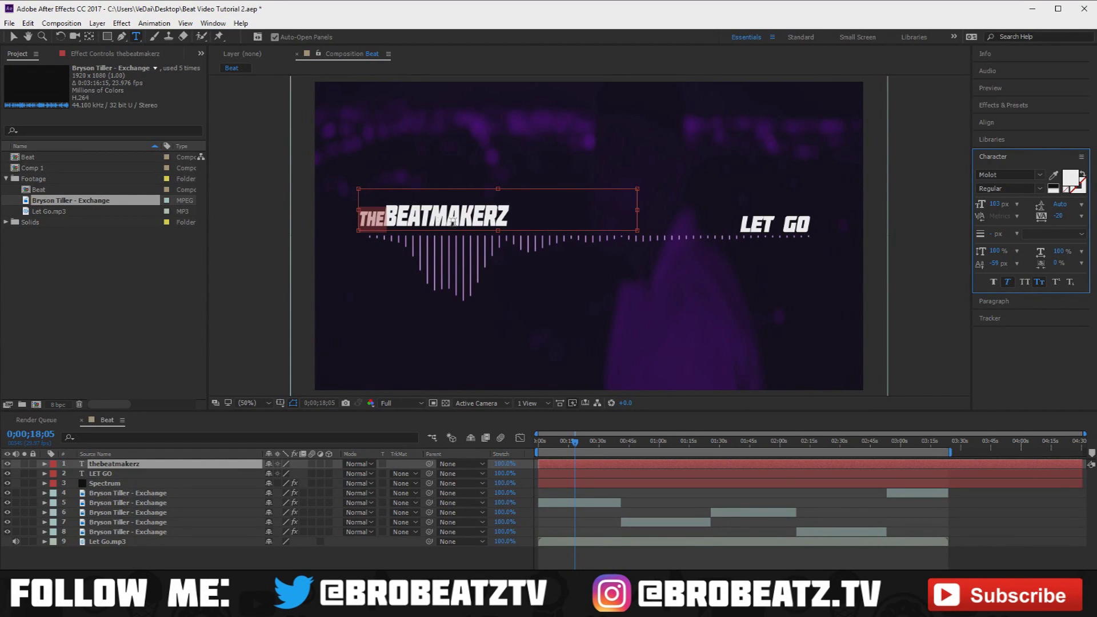
left_click(509, 171)
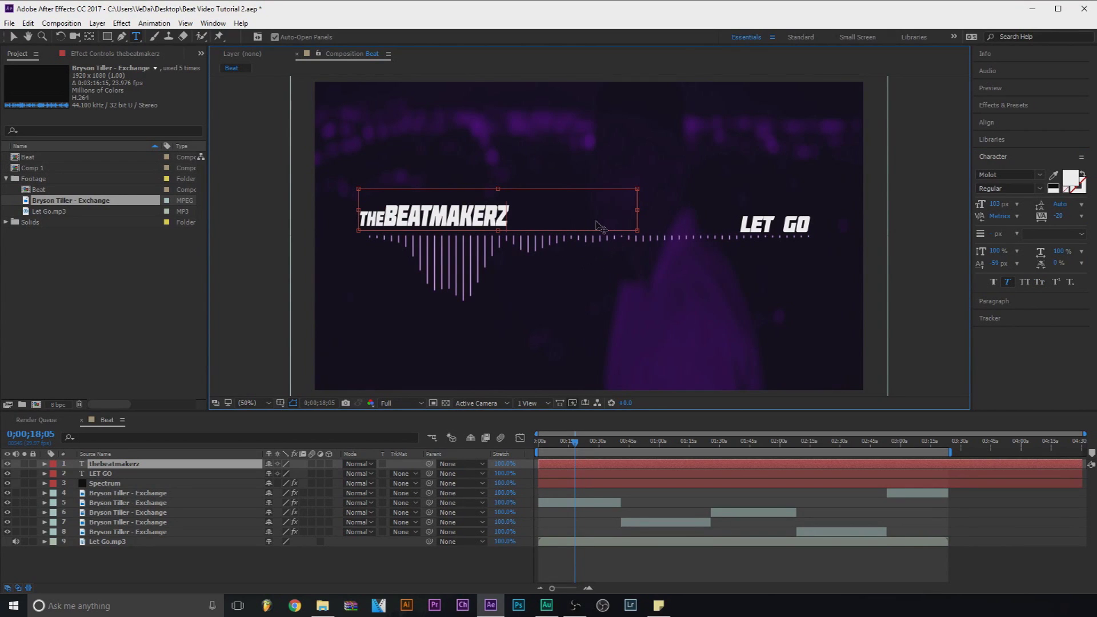
Nudge the THEBEATMAKERZ title down and inward until it sits just above the start of the spectrum line, and deselect all layers
left_click(12, 37)
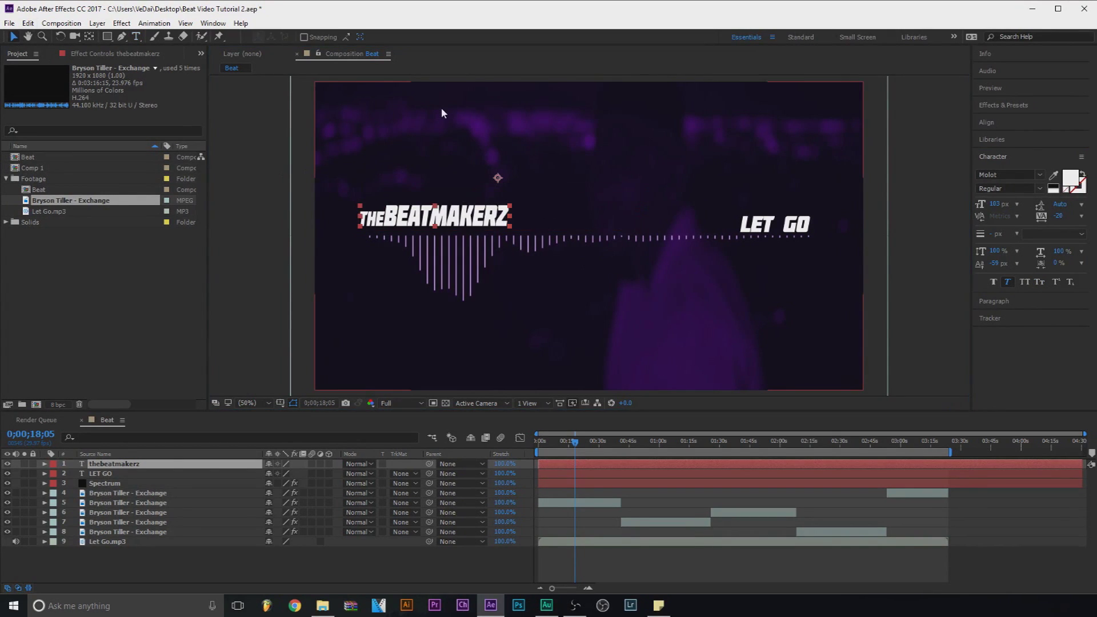
key("Down")
key("Down")
key("Down")
key("Down")
key("Down")
key("Down")
key("Down")
key("Down")
key("Down")
key("Down")
key("Down")
key("Down")
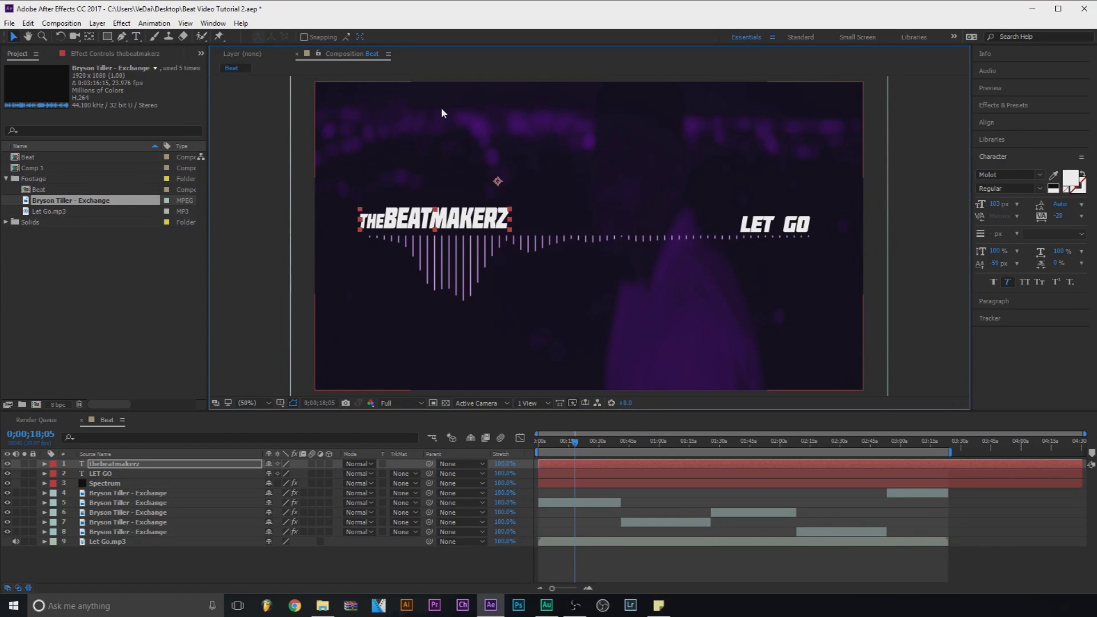
key("Right")
key("Right")
key("Right")
key("Right")
key("Right")
key("Right")
key("Right")
key("Right")
key("Right")
key("Right")
key("Right")
key("Right")
key("Right")
key("Right")
key("Right")
key("Right")
key("Right")
key("Right")
key("Right")
key("Right")
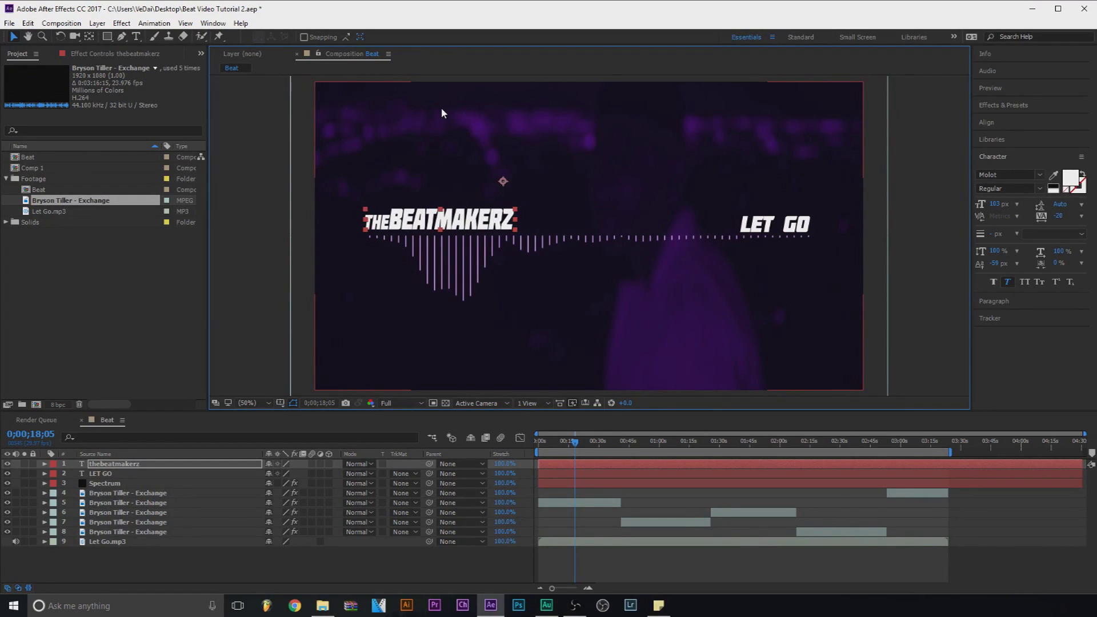
key("Right")
key("Right")
key("Right")
key("Right")
key("Right")
key("Down")
key("Down")
key("Down")
key("Down")
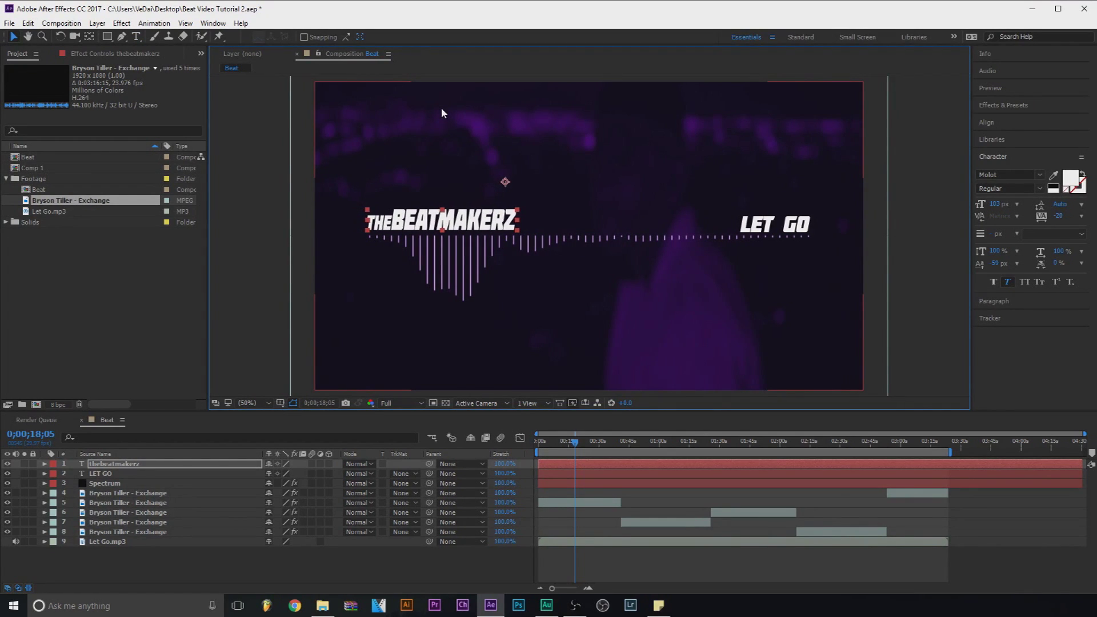
key("Down")
key("Down")
key("Down")
key("Down")
key("Up")
key("Down")
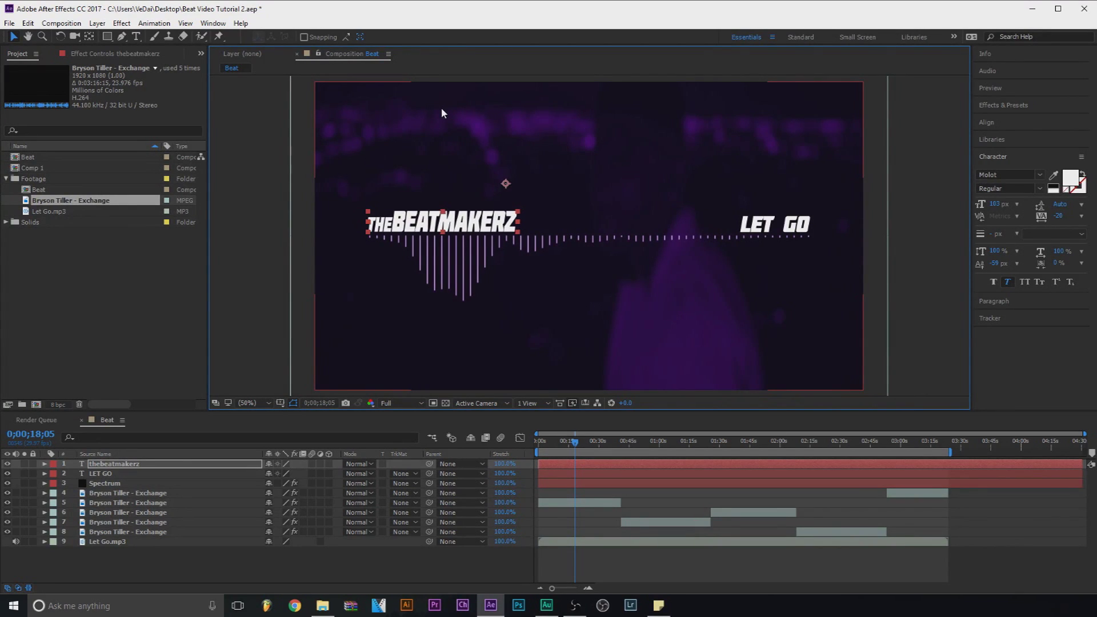
left_click(508, 145)
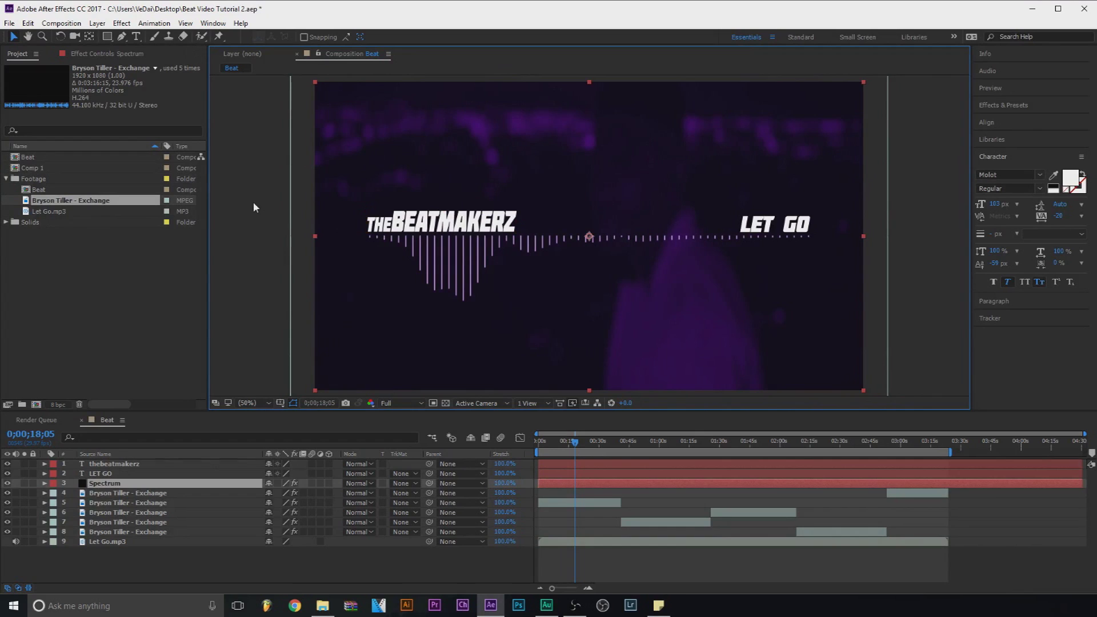
left_click(256, 202)
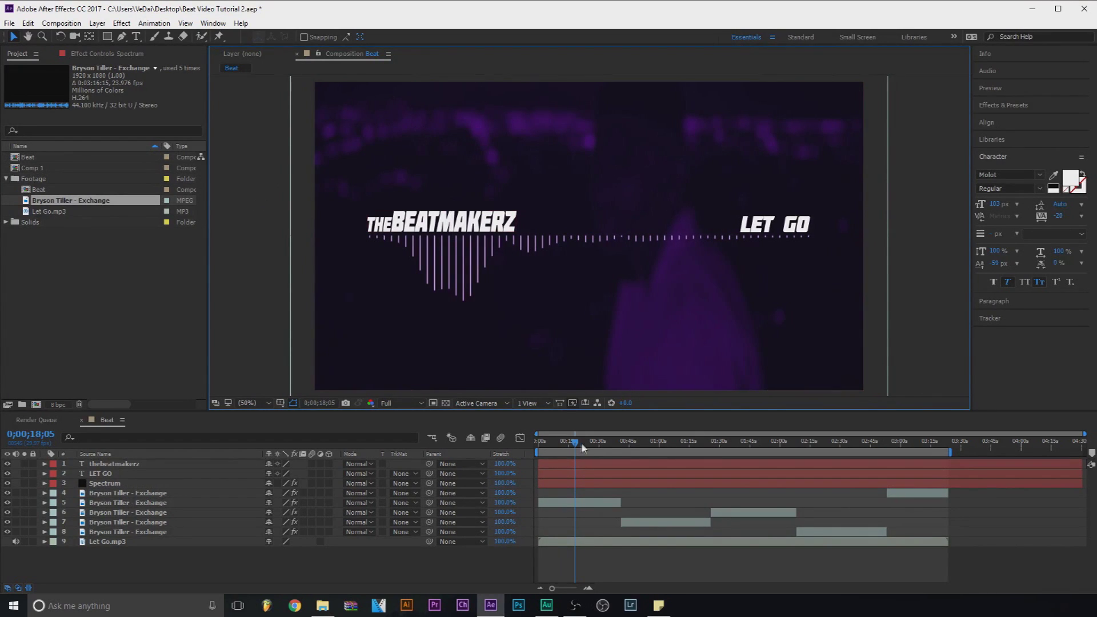
Return the playhead to the start of the composition and preview it
left_click_drag(574, 445, 509, 442)
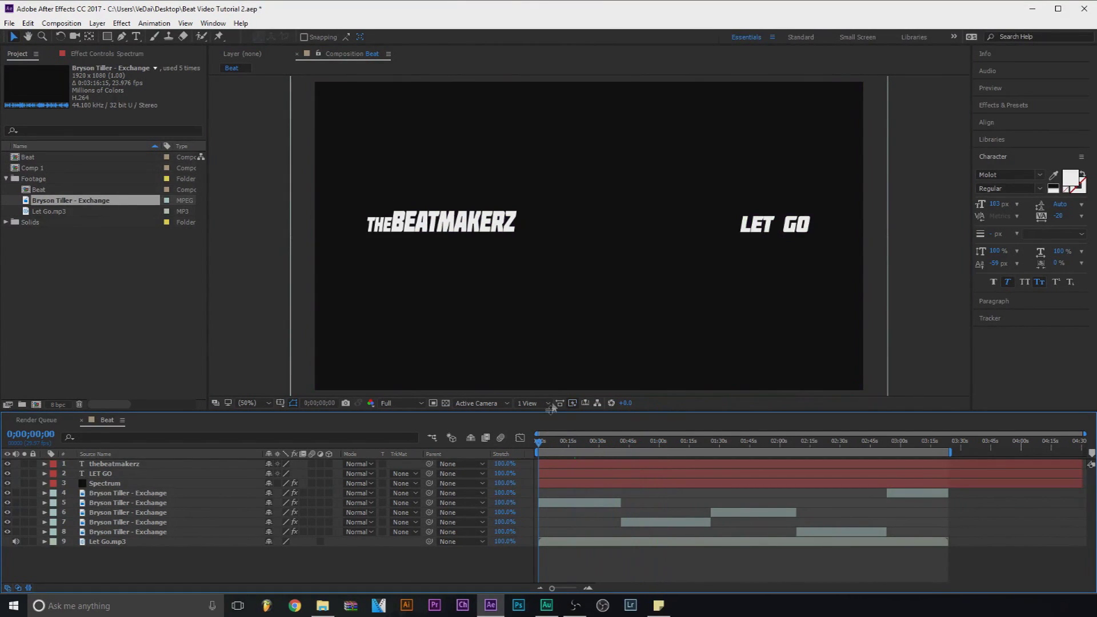
key("space")
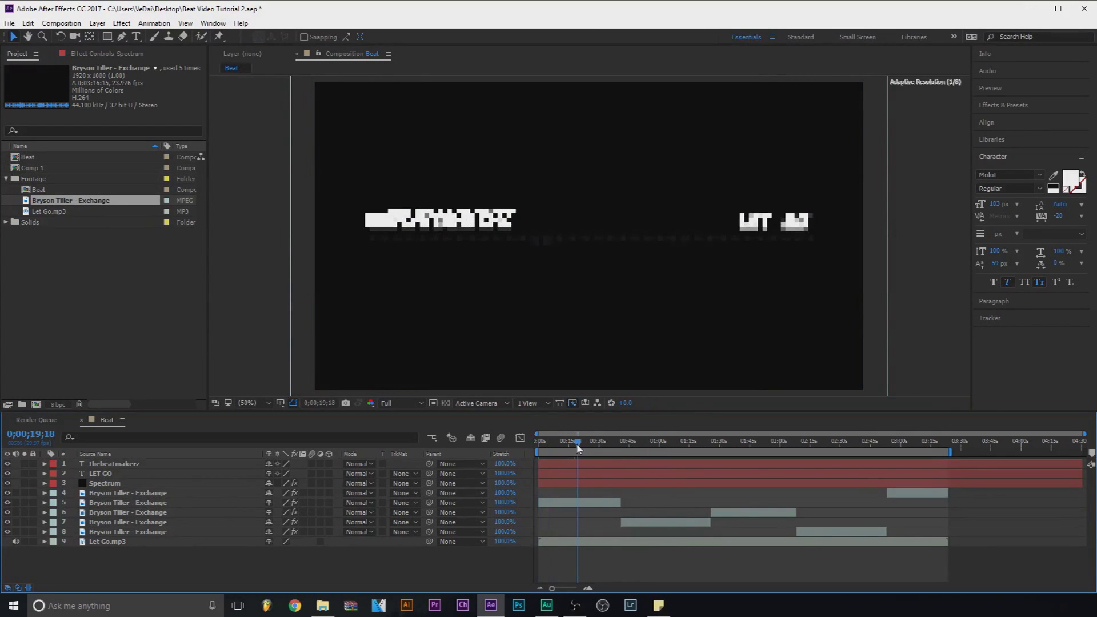